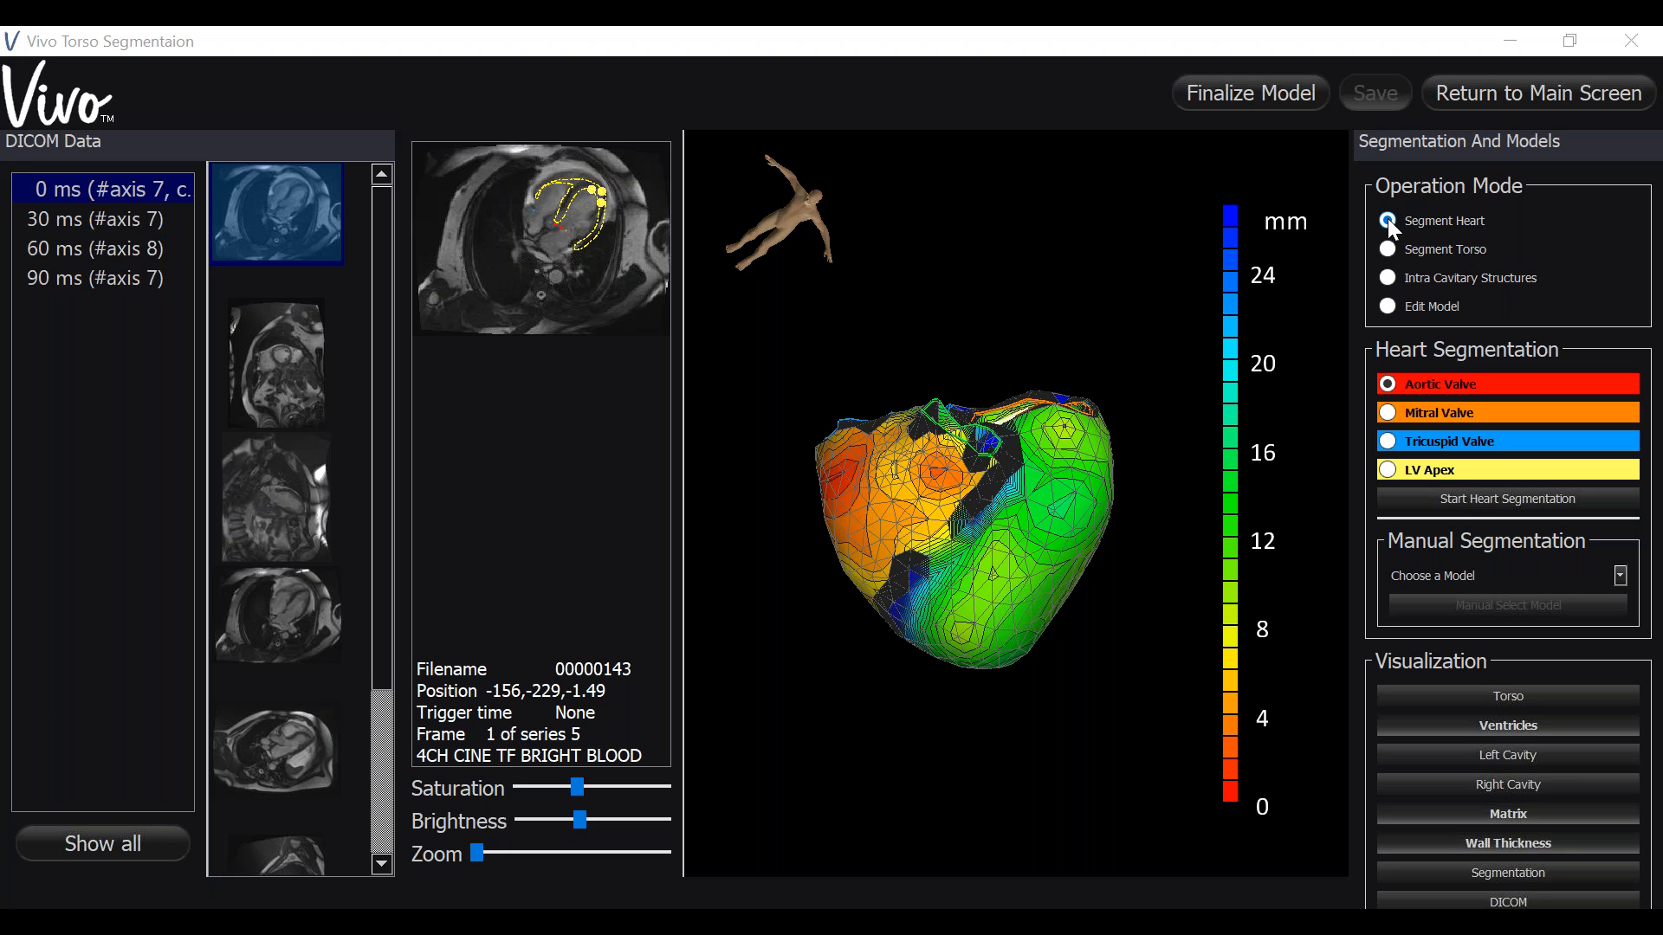
- Switch the operation mode to torso segmentation
click(1387, 249)
drag(1166, 535, 839, 750)
drag(1019, 733, 846, 788)
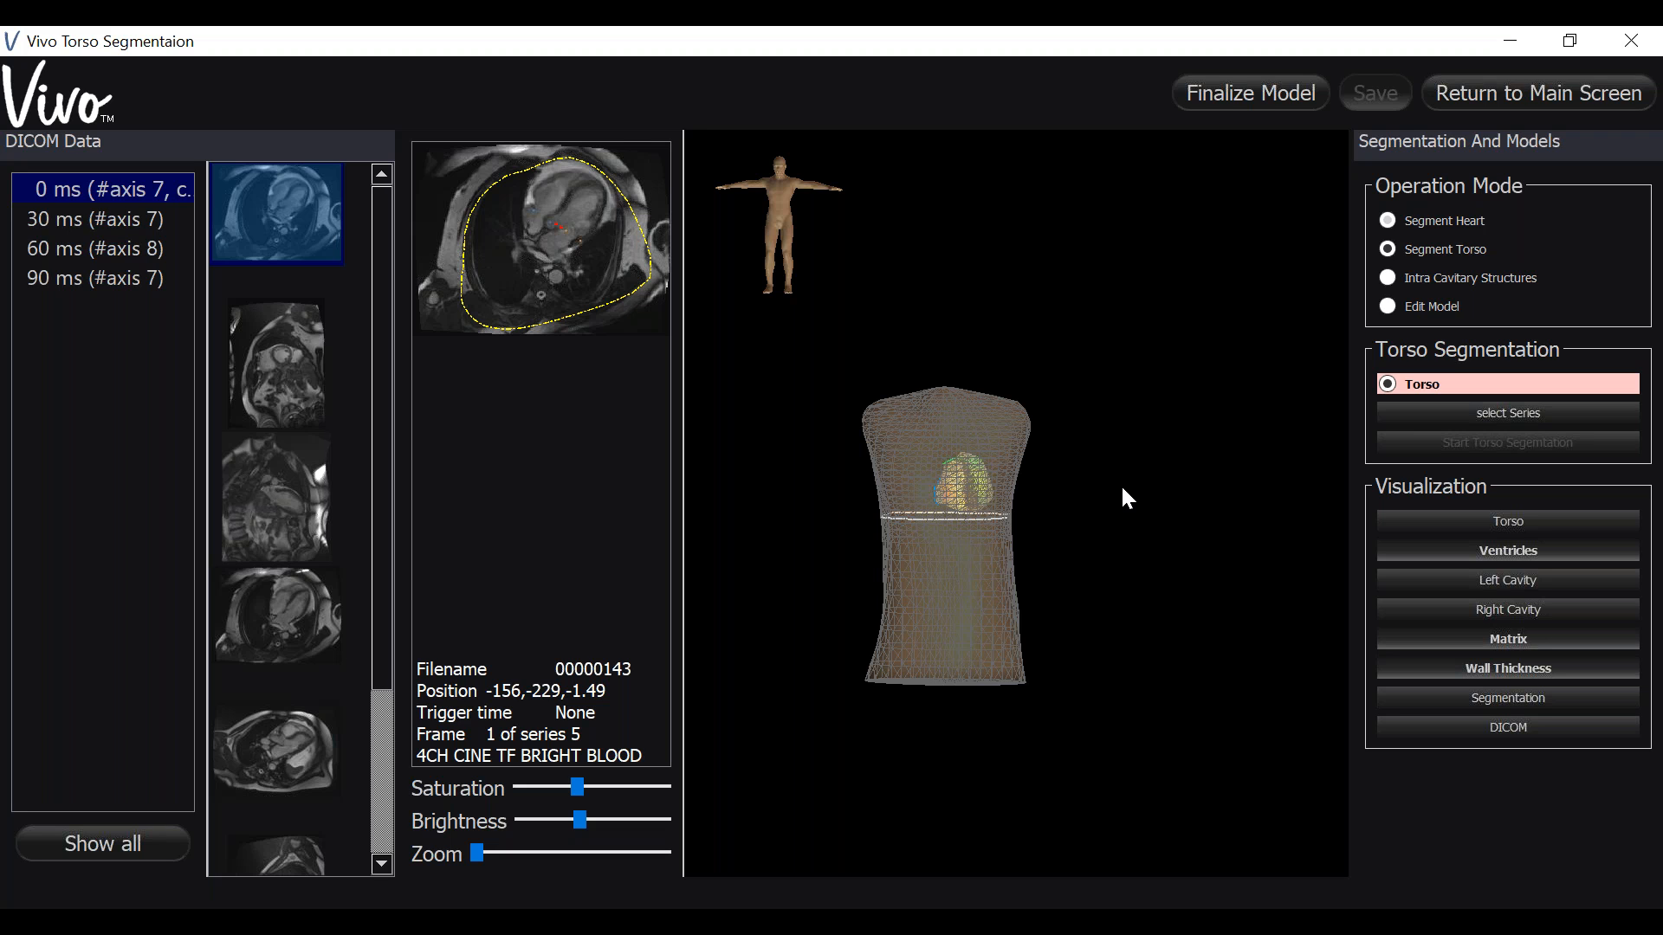
- Select DICOM series 00000038 as the source series for torso segmentation
click(1392, 405)
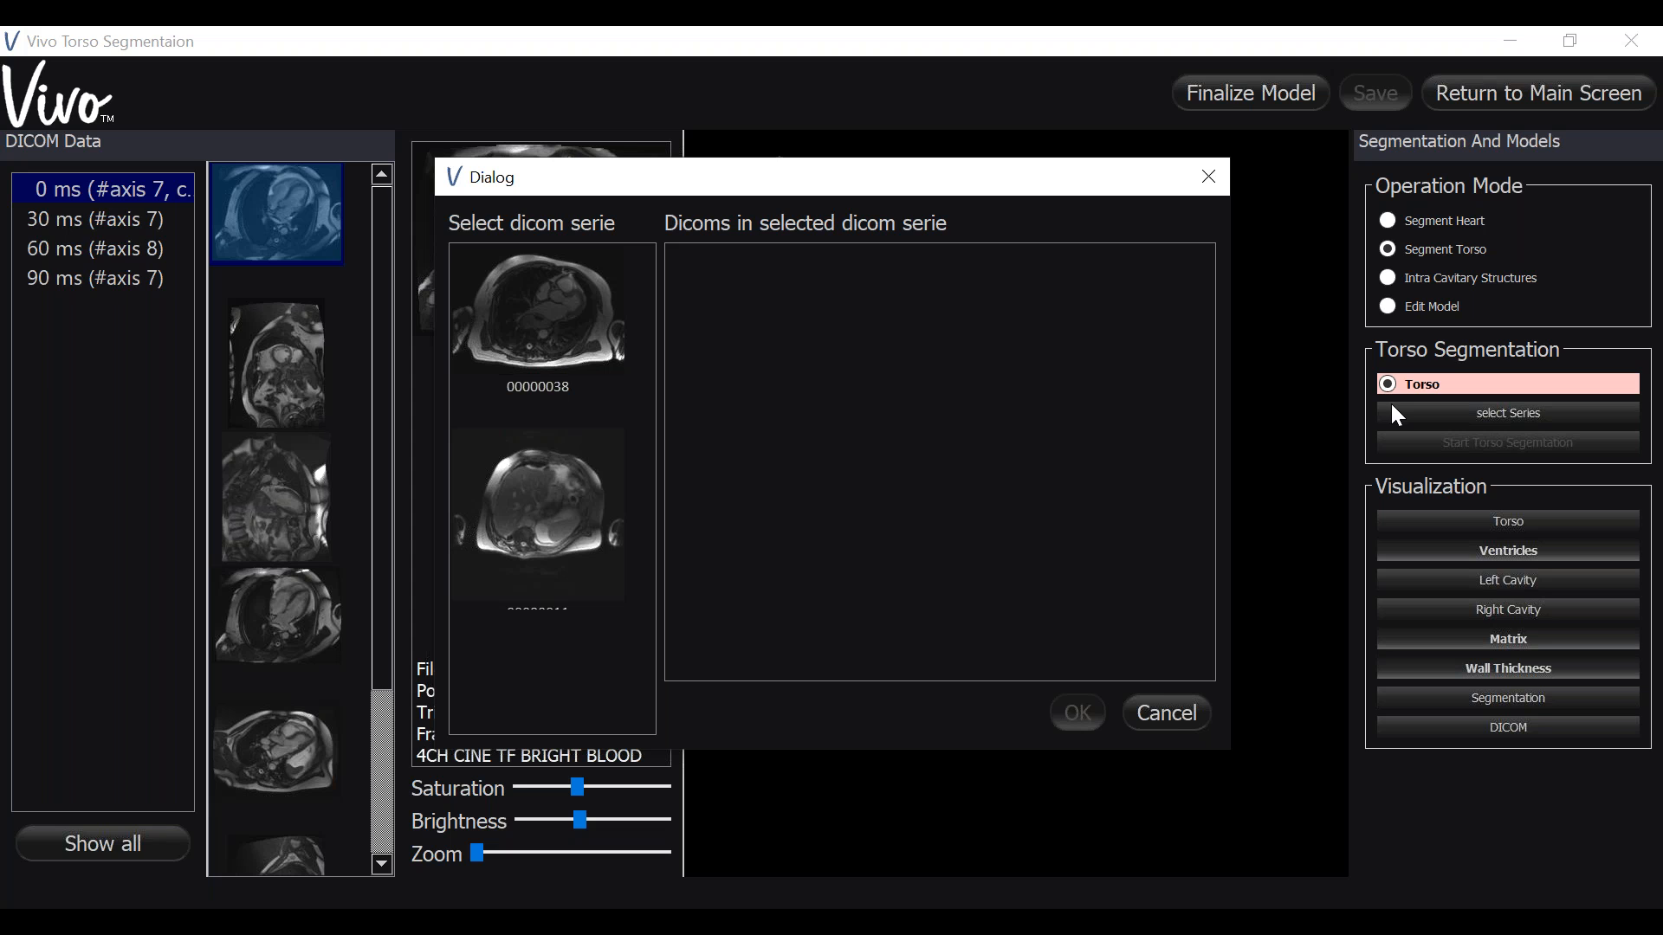
click(570, 481)
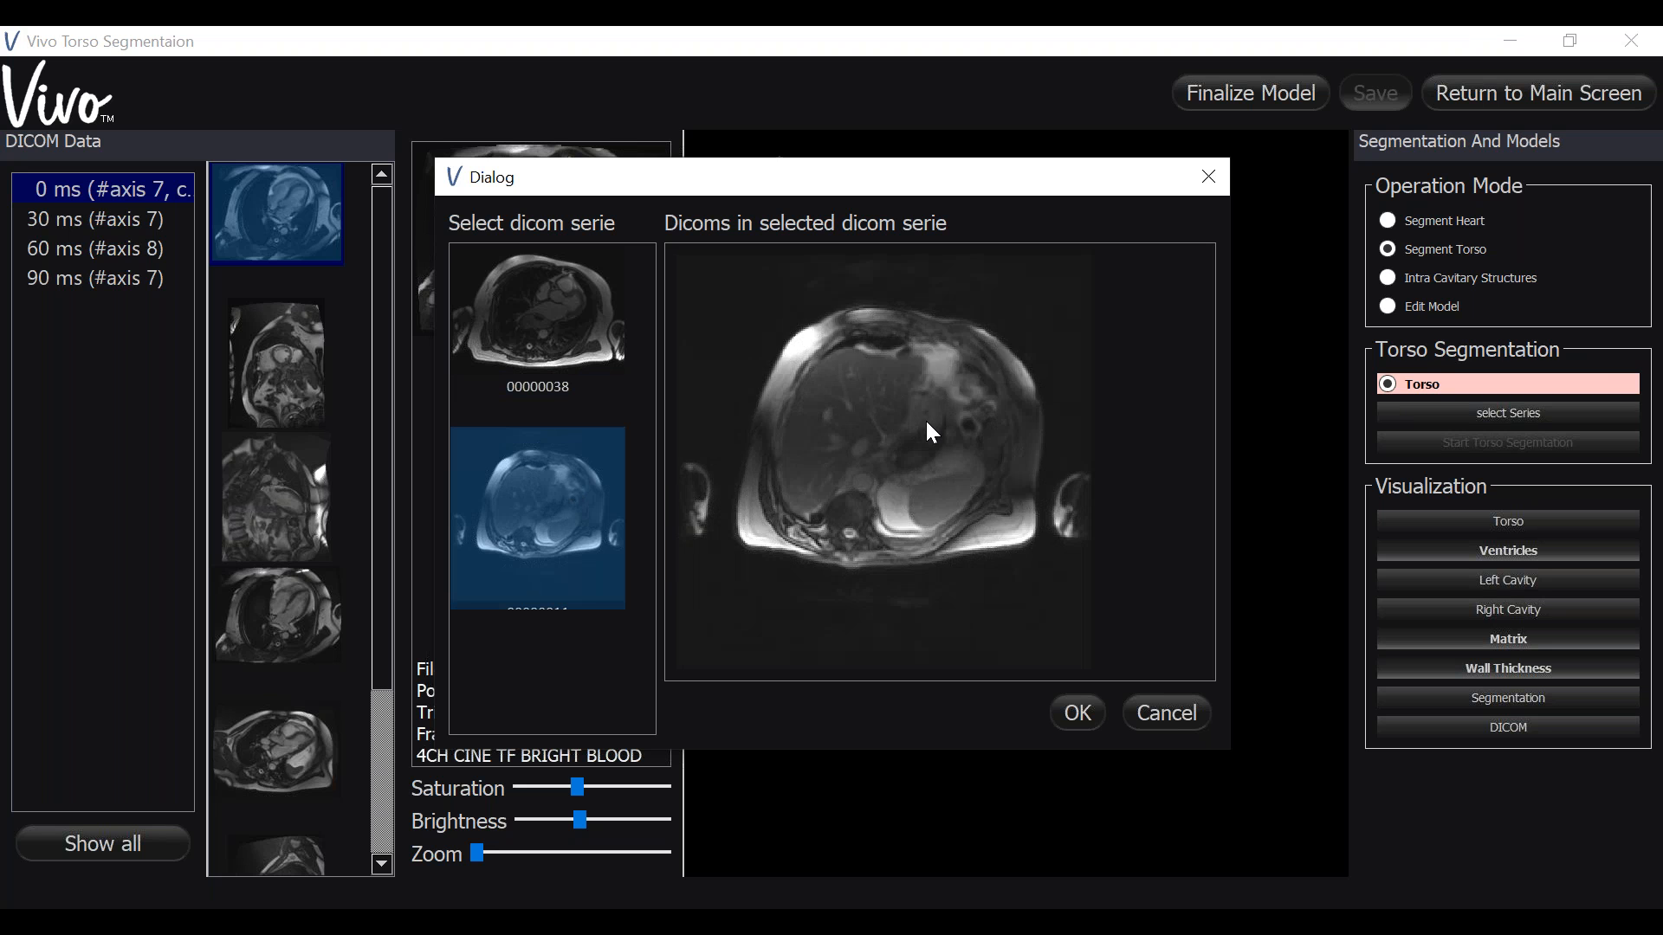
click(594, 351)
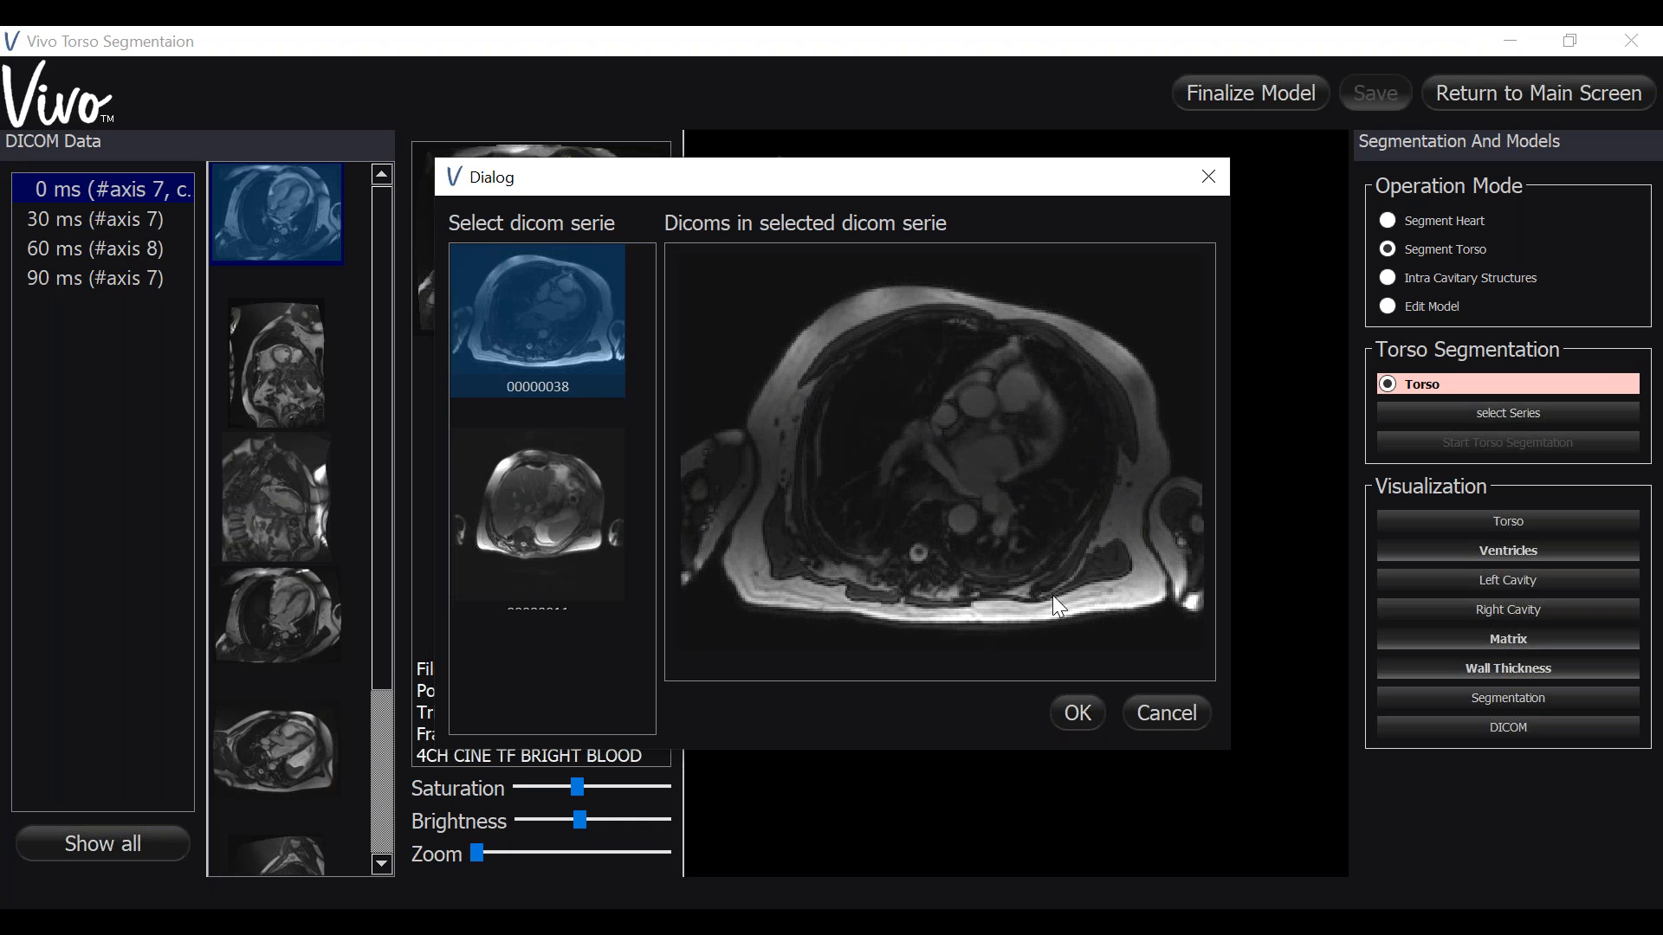
click(1078, 717)
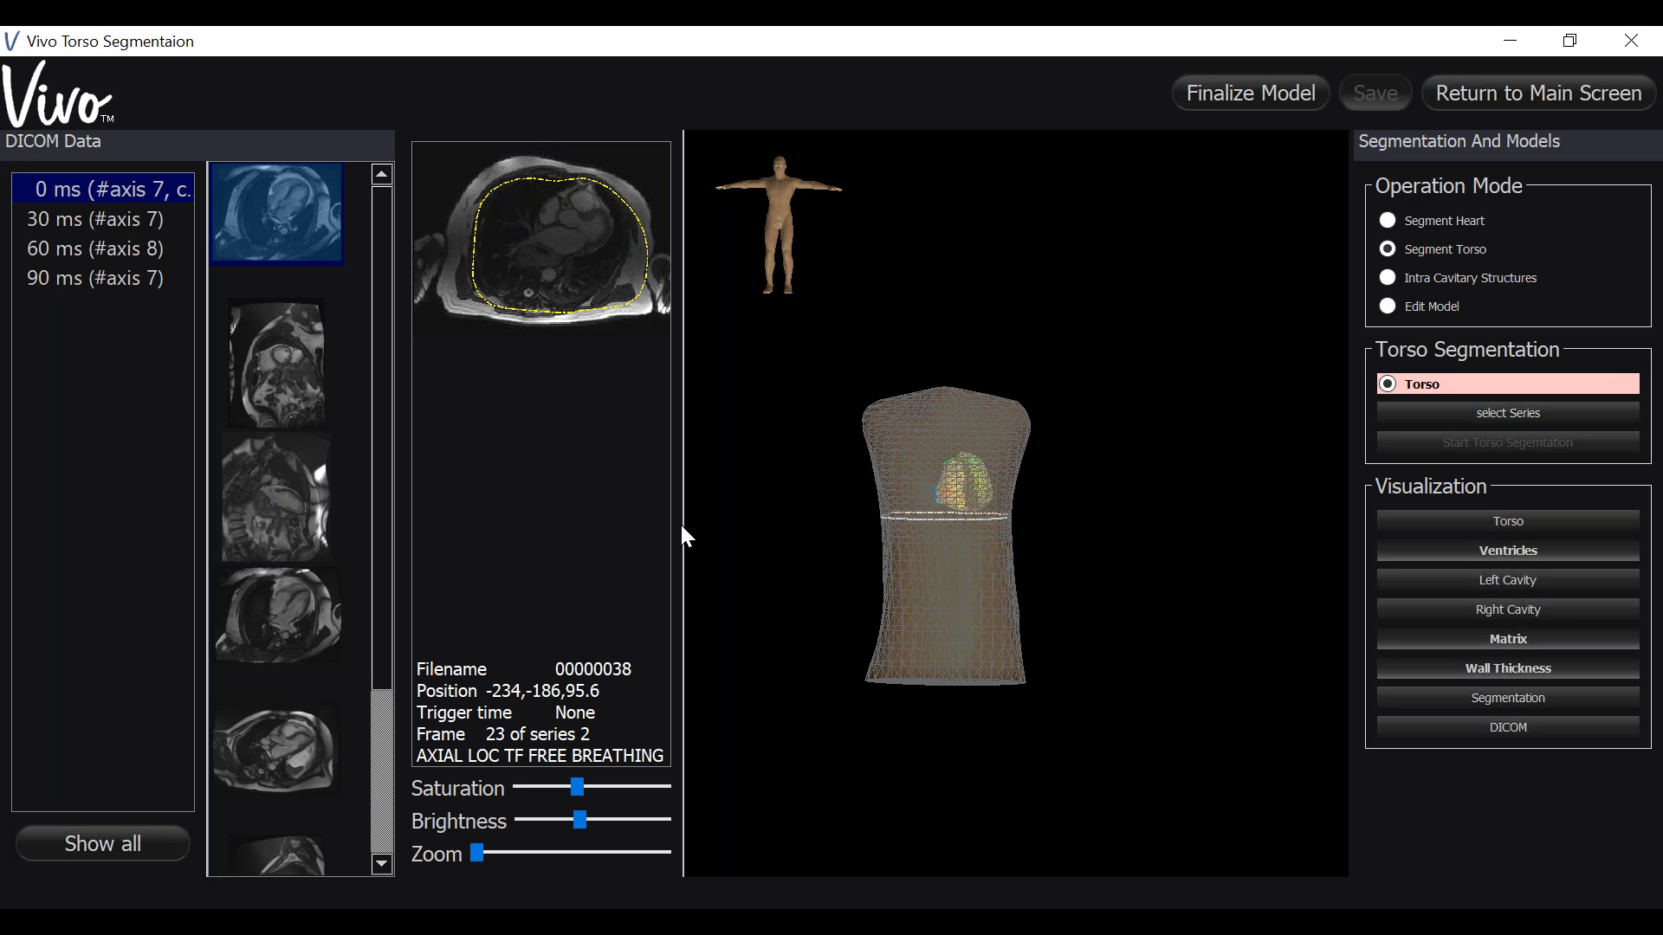
- Place five landmark points around the torso boundary on the enlarged axial image, adjusting the upper-left point
drag(685, 543, 881, 511)
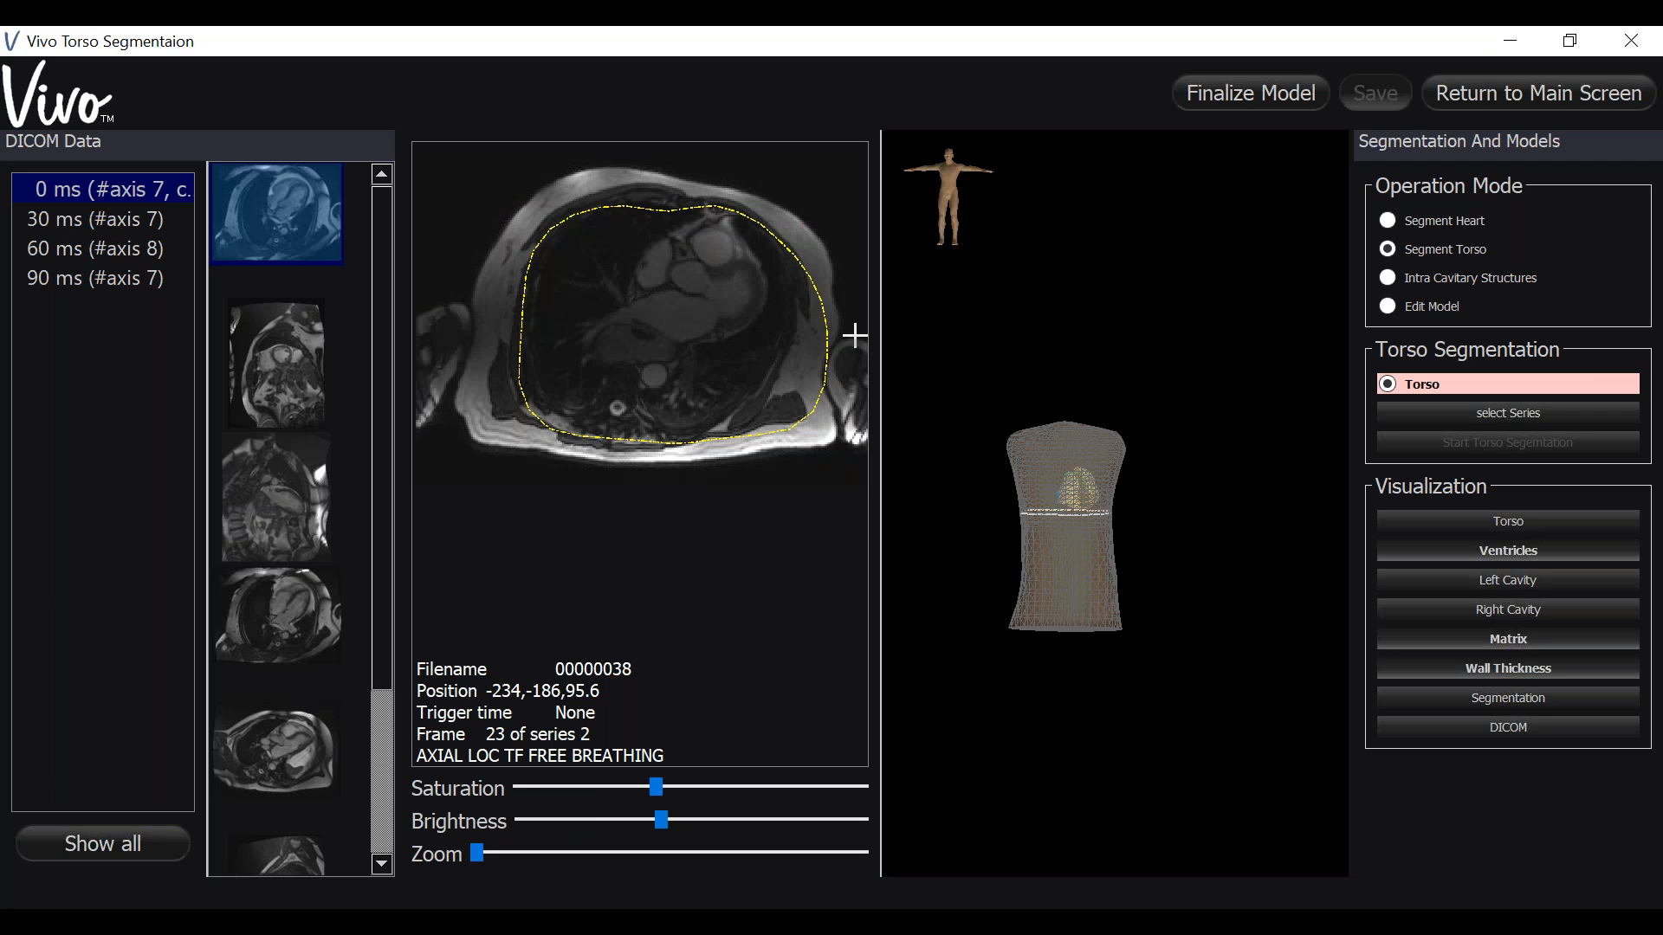
click(514, 222)
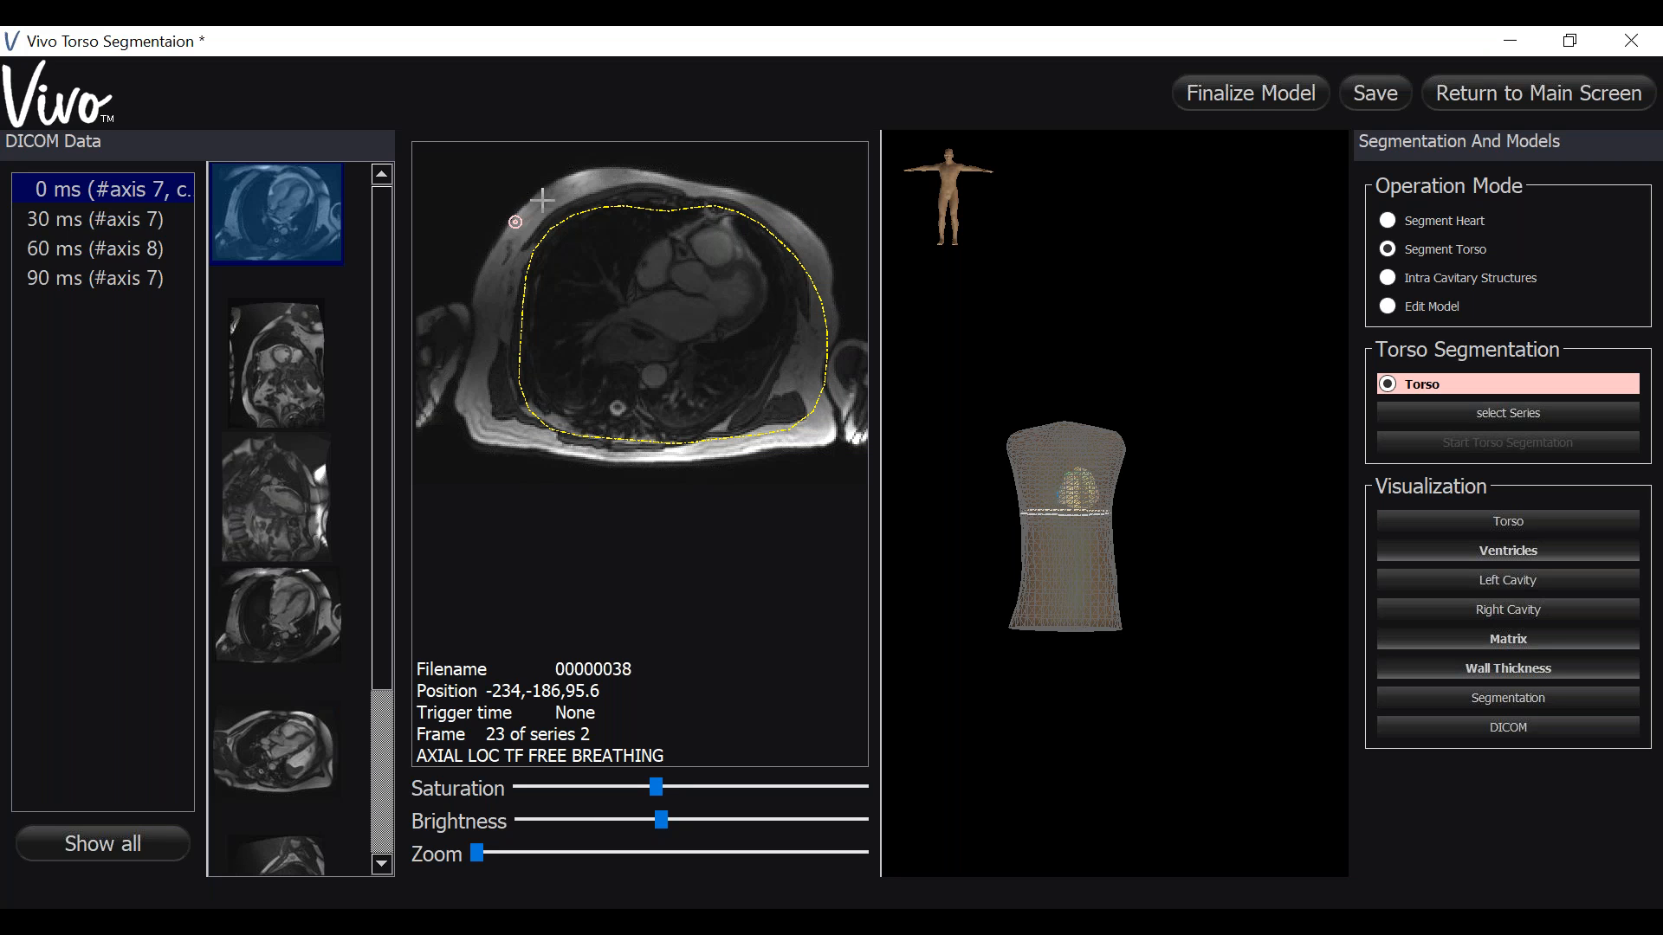
click(623, 173)
click(804, 232)
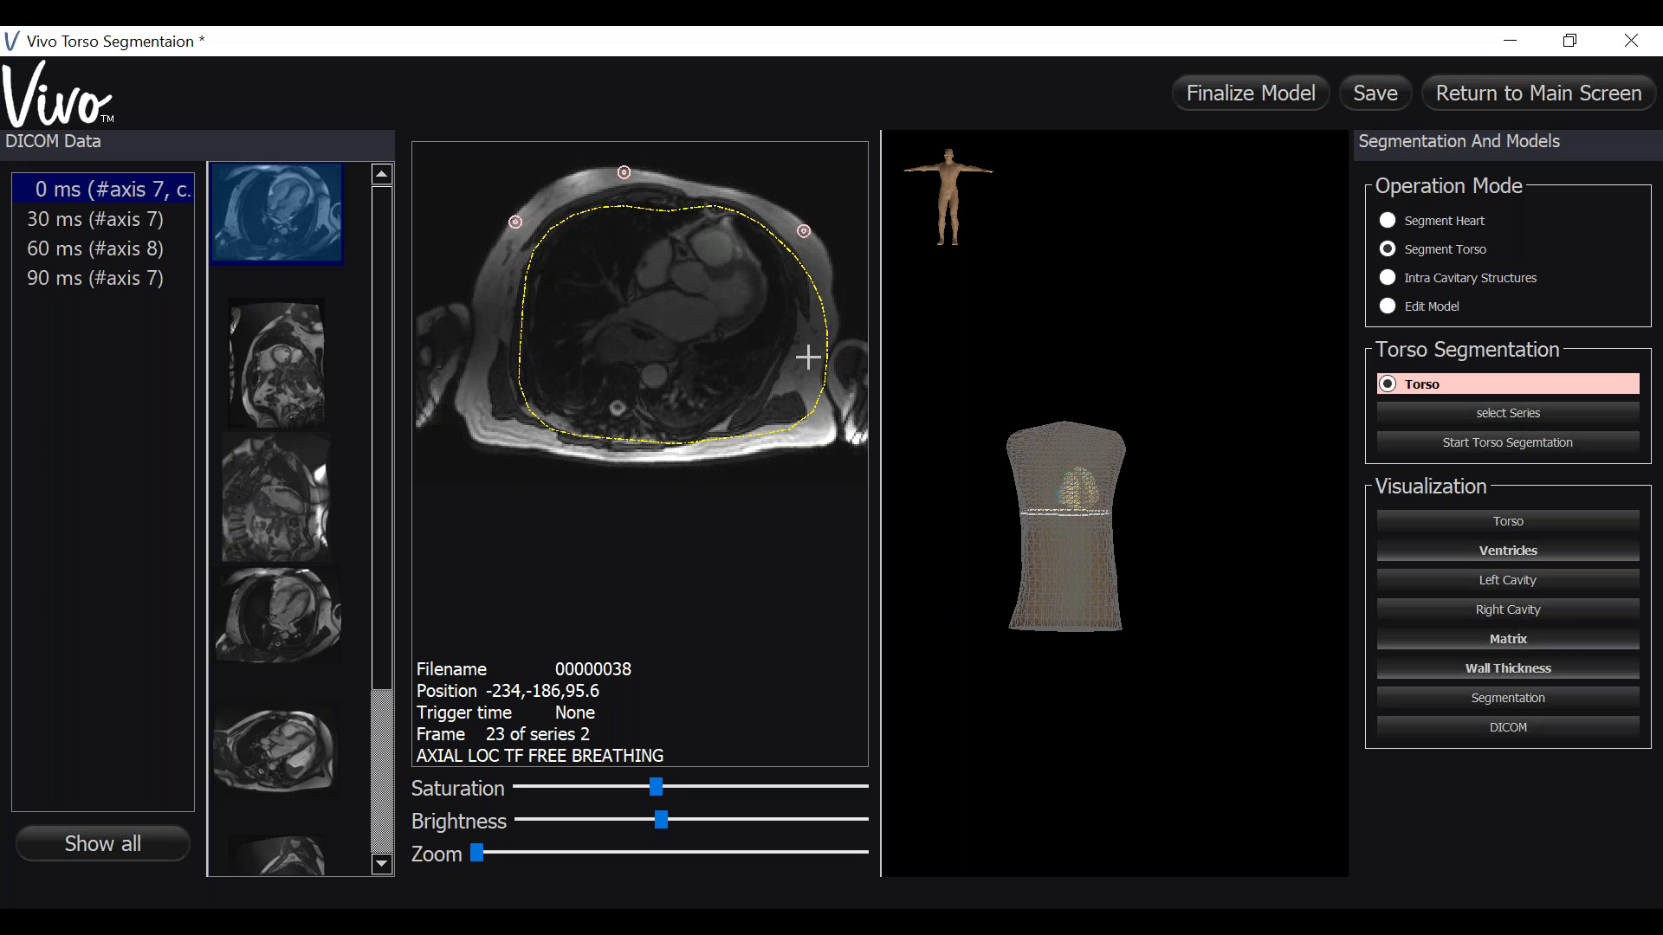
click(821, 432)
click(490, 431)
drag(515, 222, 497, 252)
- Start the torso segmentation and dismiss the completion notice
click(1436, 443)
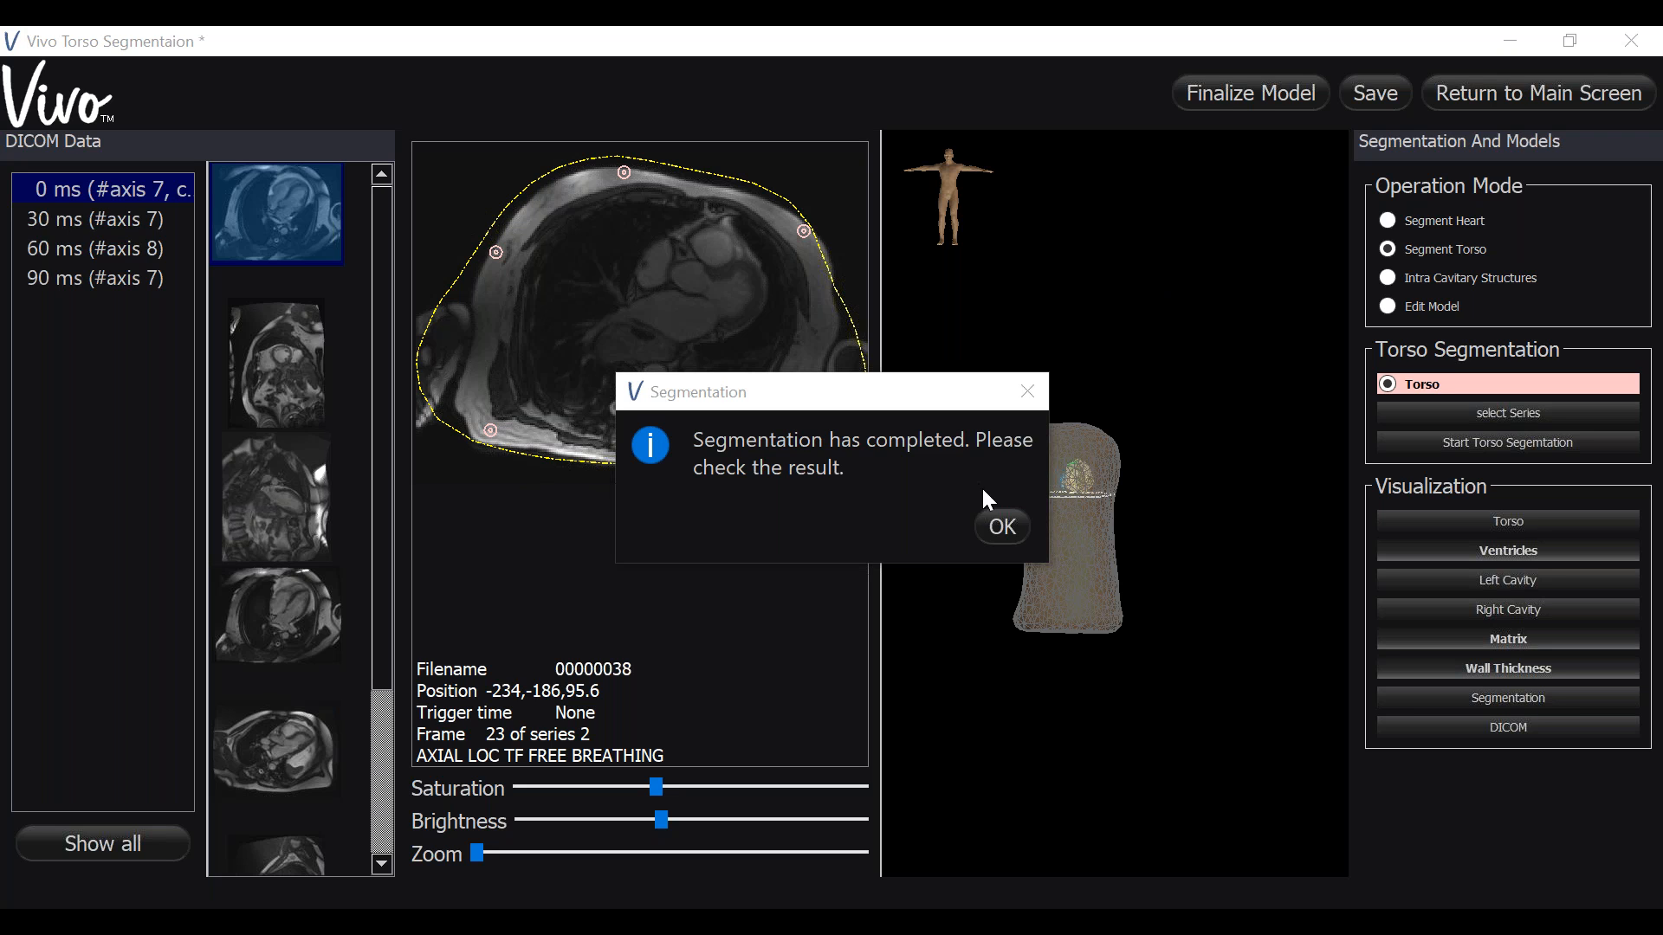
click(1010, 534)
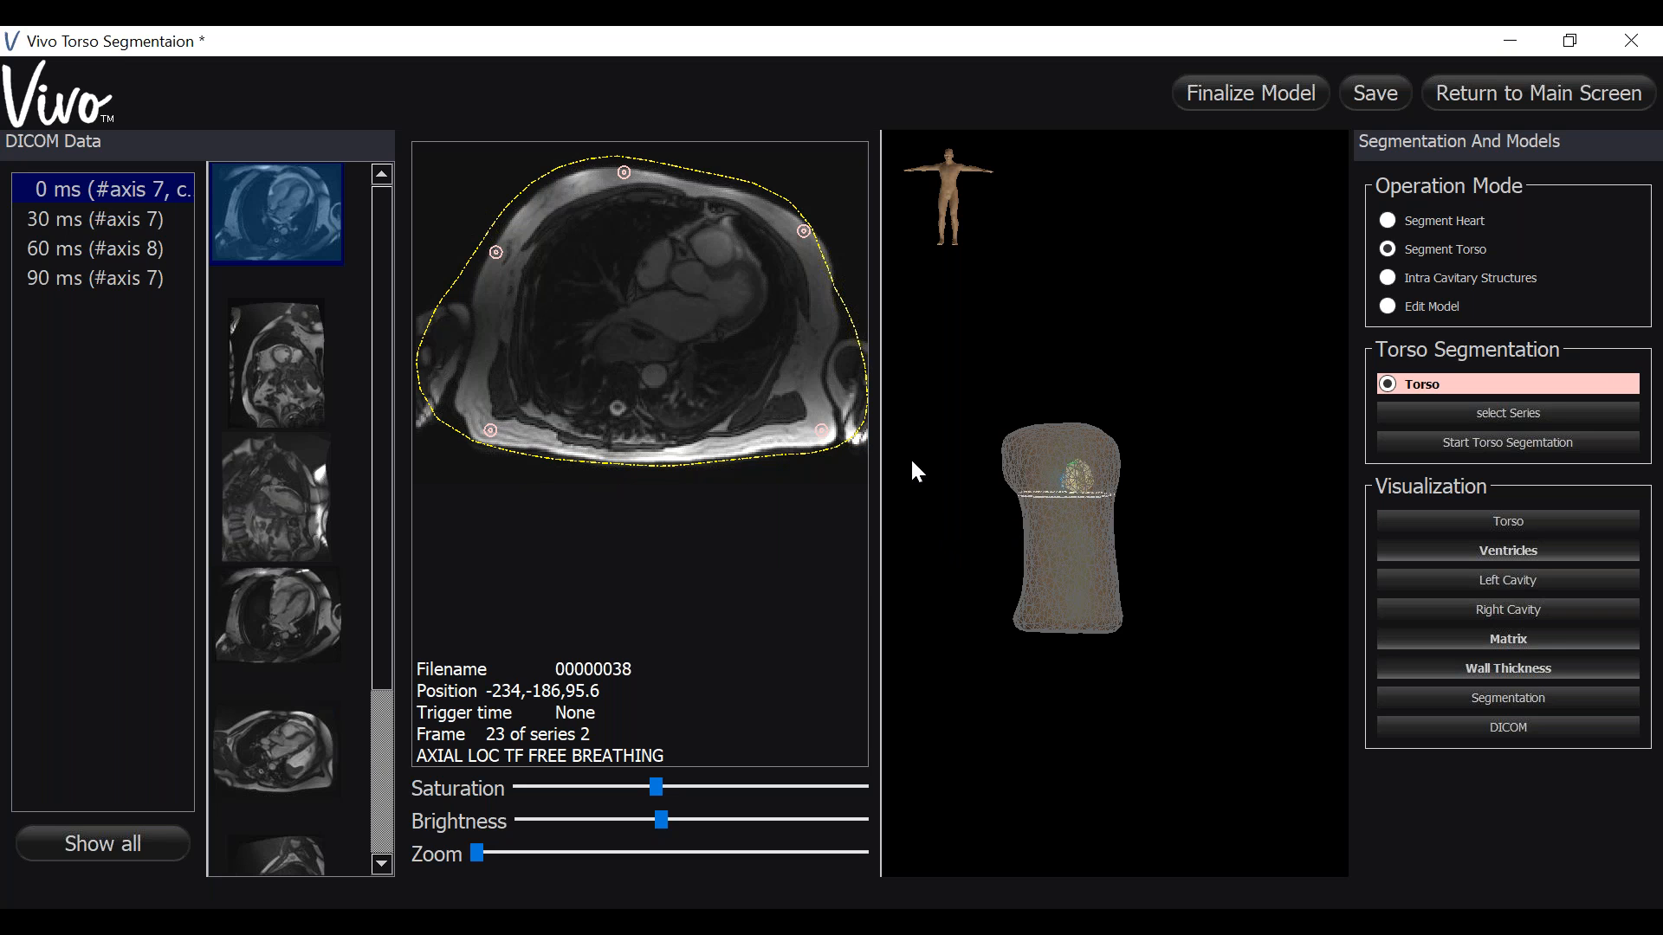
- Switch to Edit Model mode for the torso
mouse_move(685, 363)
mouse_move(866, 433)
click(1386, 306)
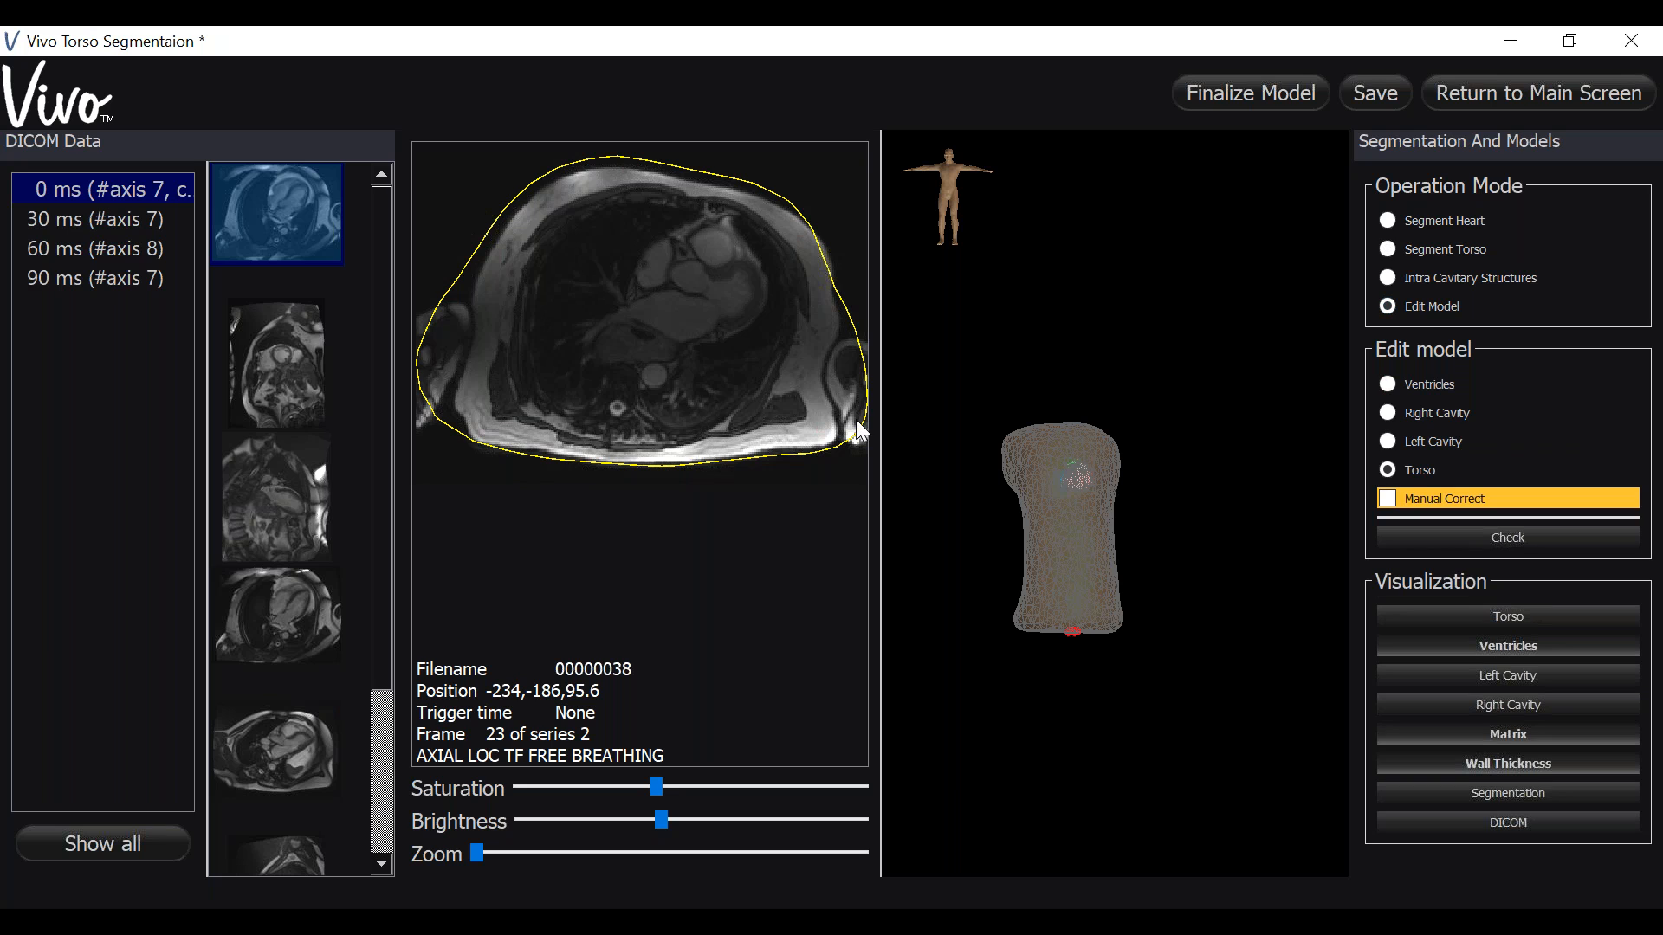
- Reshape the torso contour on the axial image by pulling its lower, left and right edges inward
click(645, 466)
scroll(645, 466, up, 4)
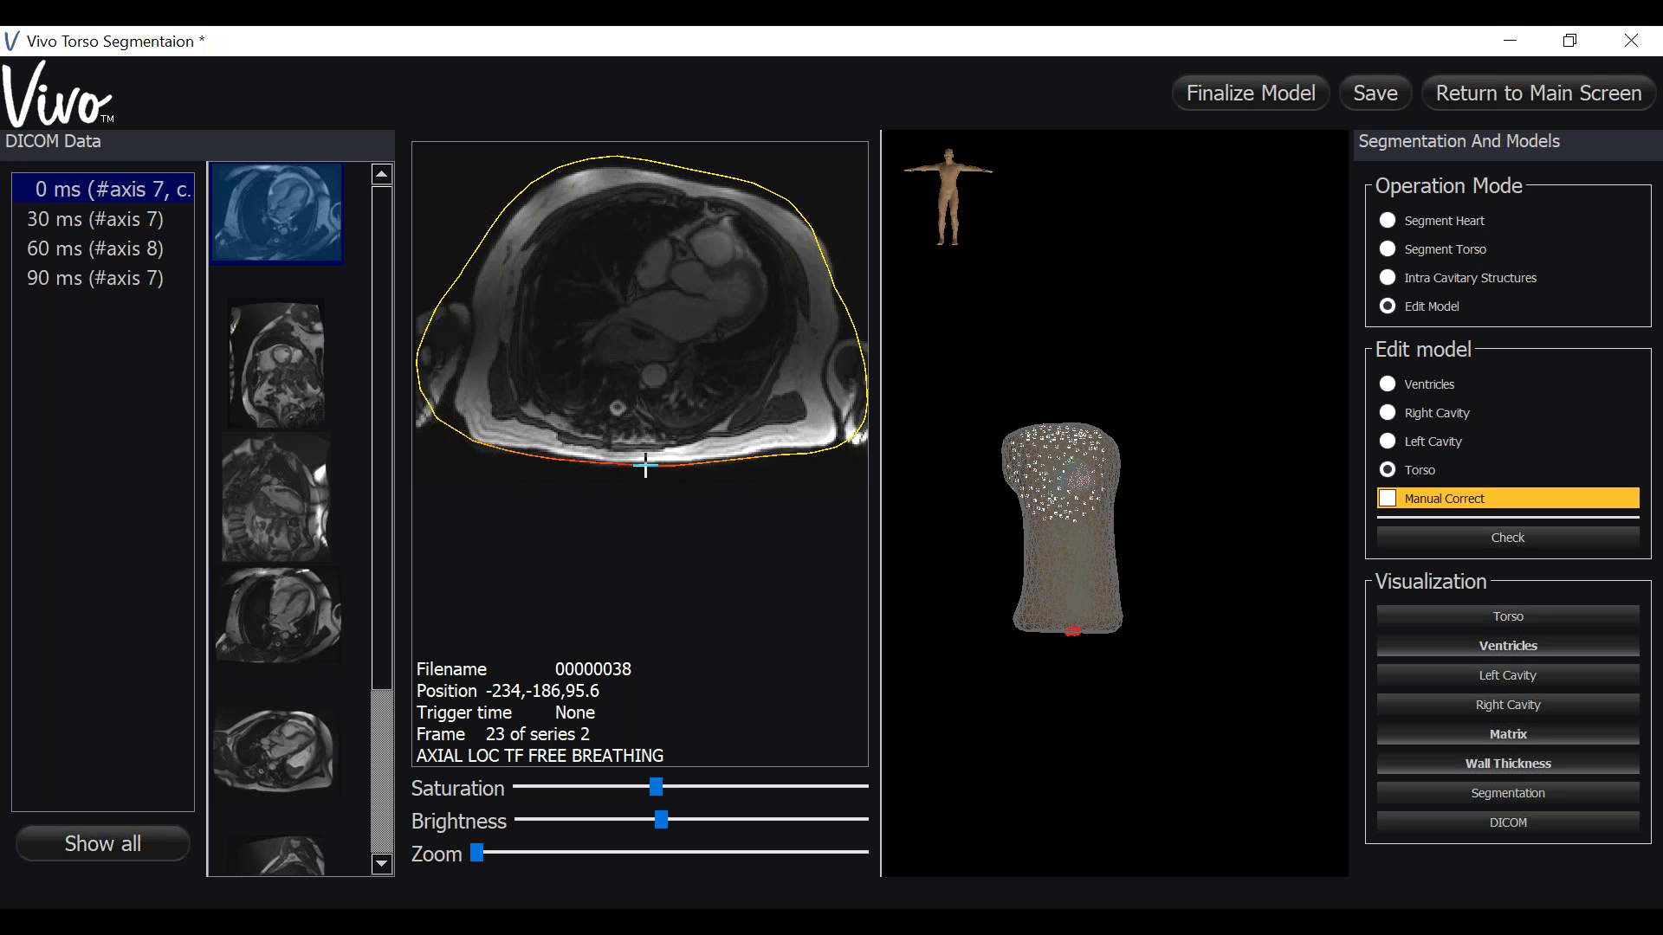
scroll(645, 466, down, 3)
scroll(645, 466, up, 2)
mouse_move(647, 465)
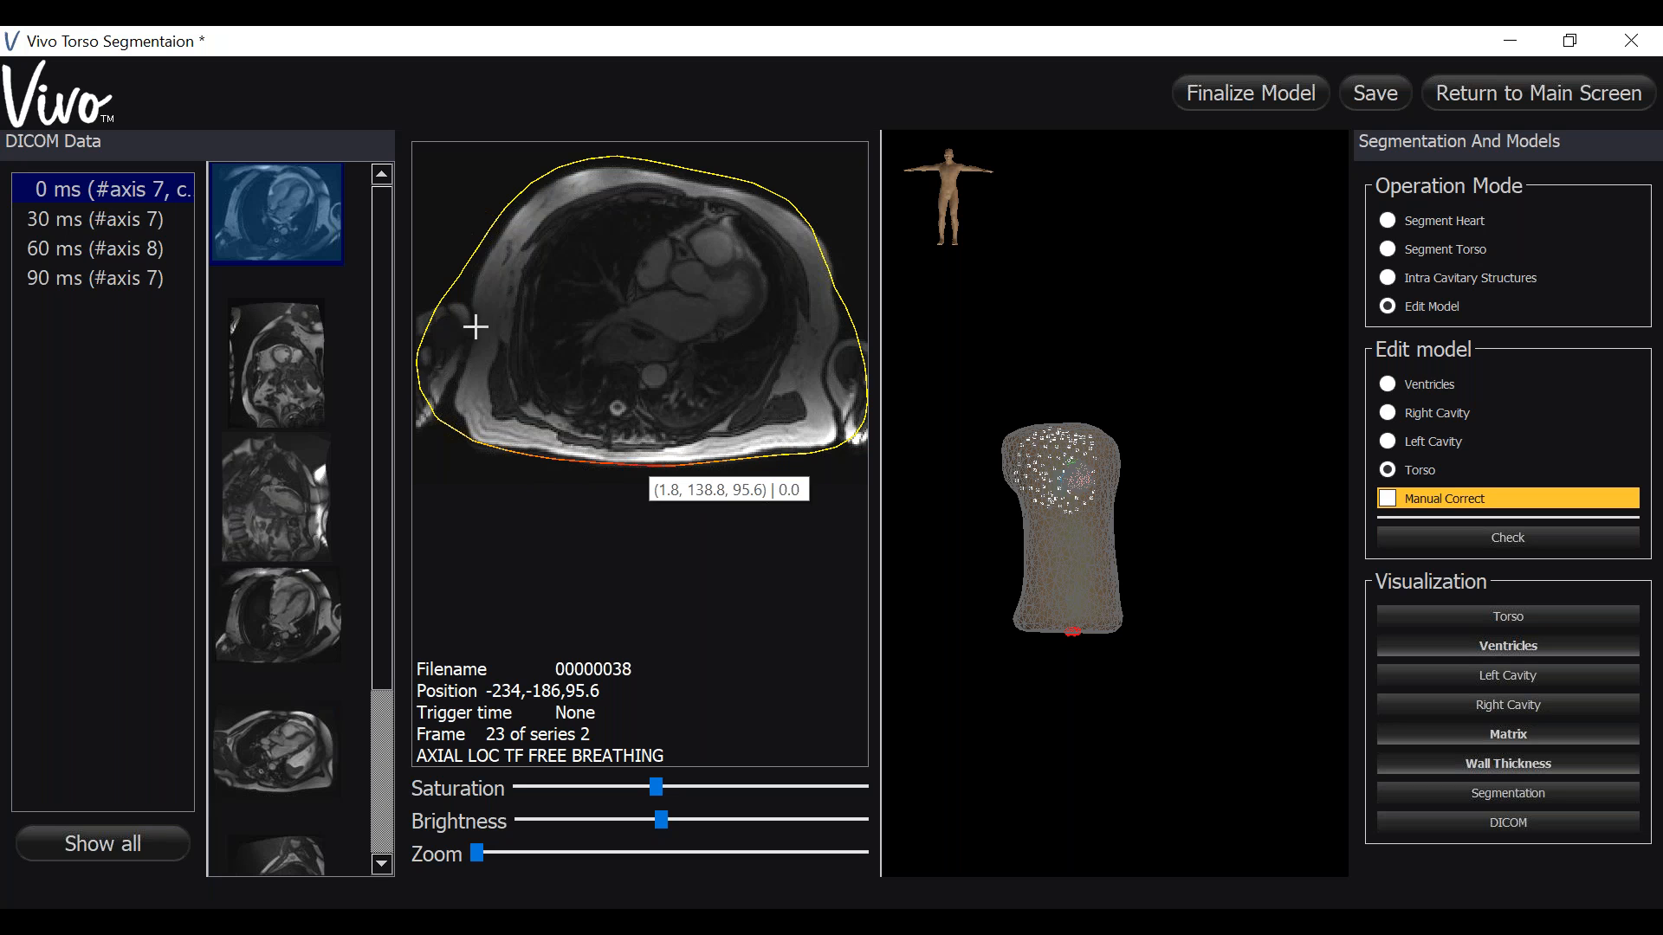
drag(433, 343, 449, 396)
drag(866, 390, 843, 387)
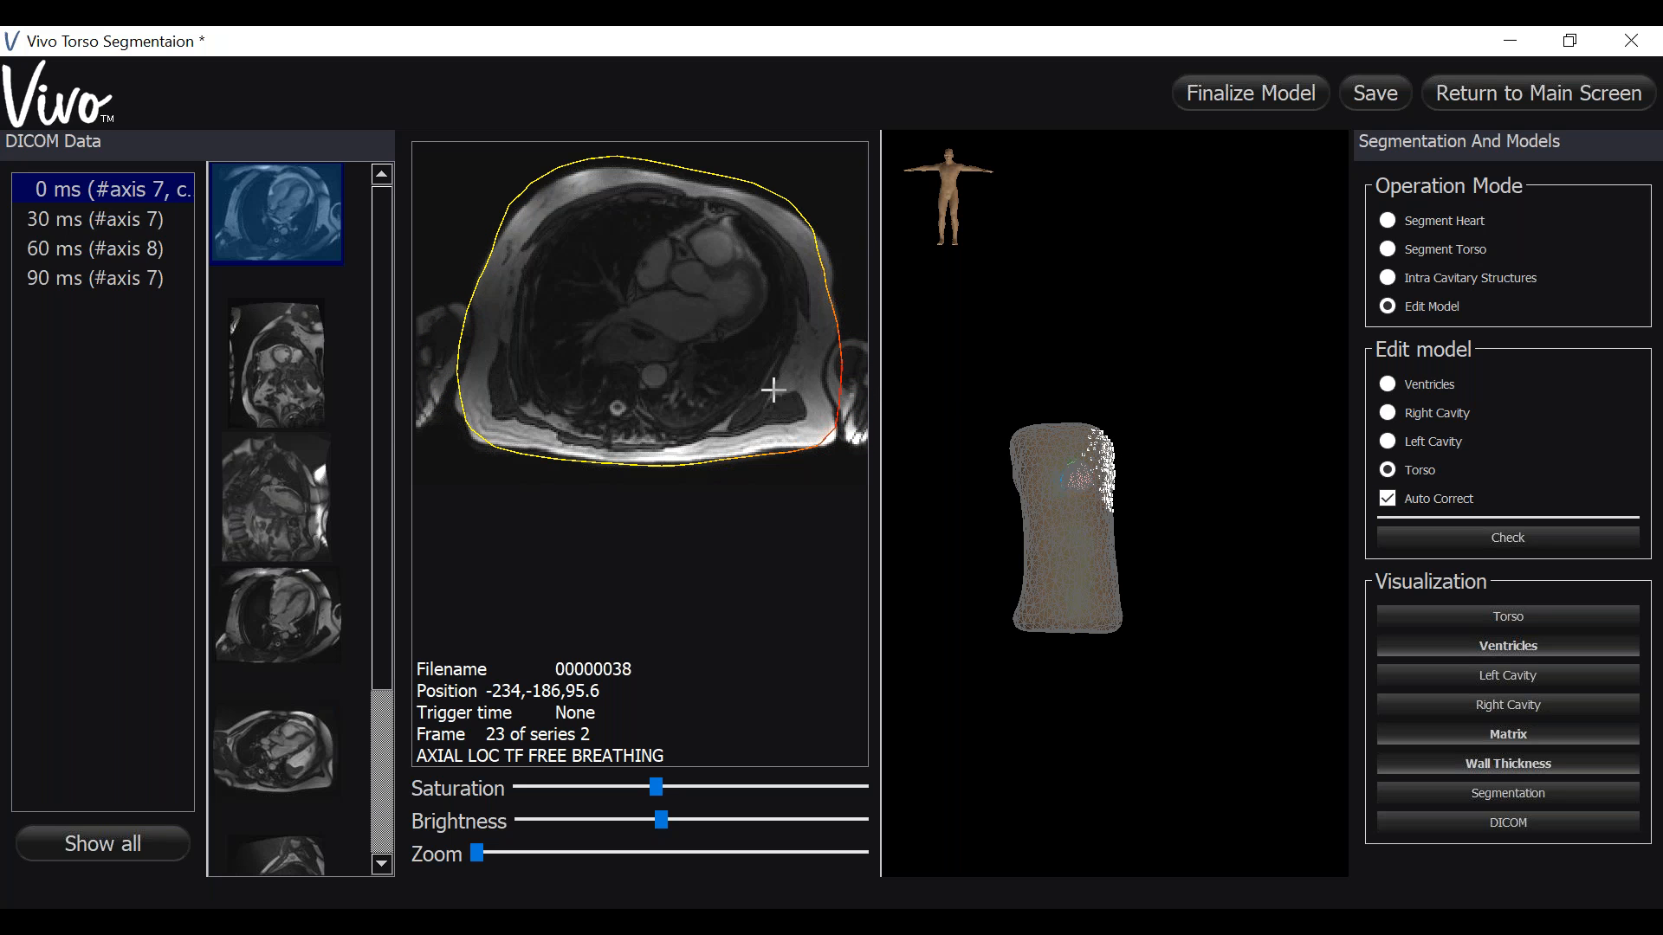
- Correct the torso contour's upper-left edge on the 4CH cine image and its right edge on the LVOT image
click(296, 617)
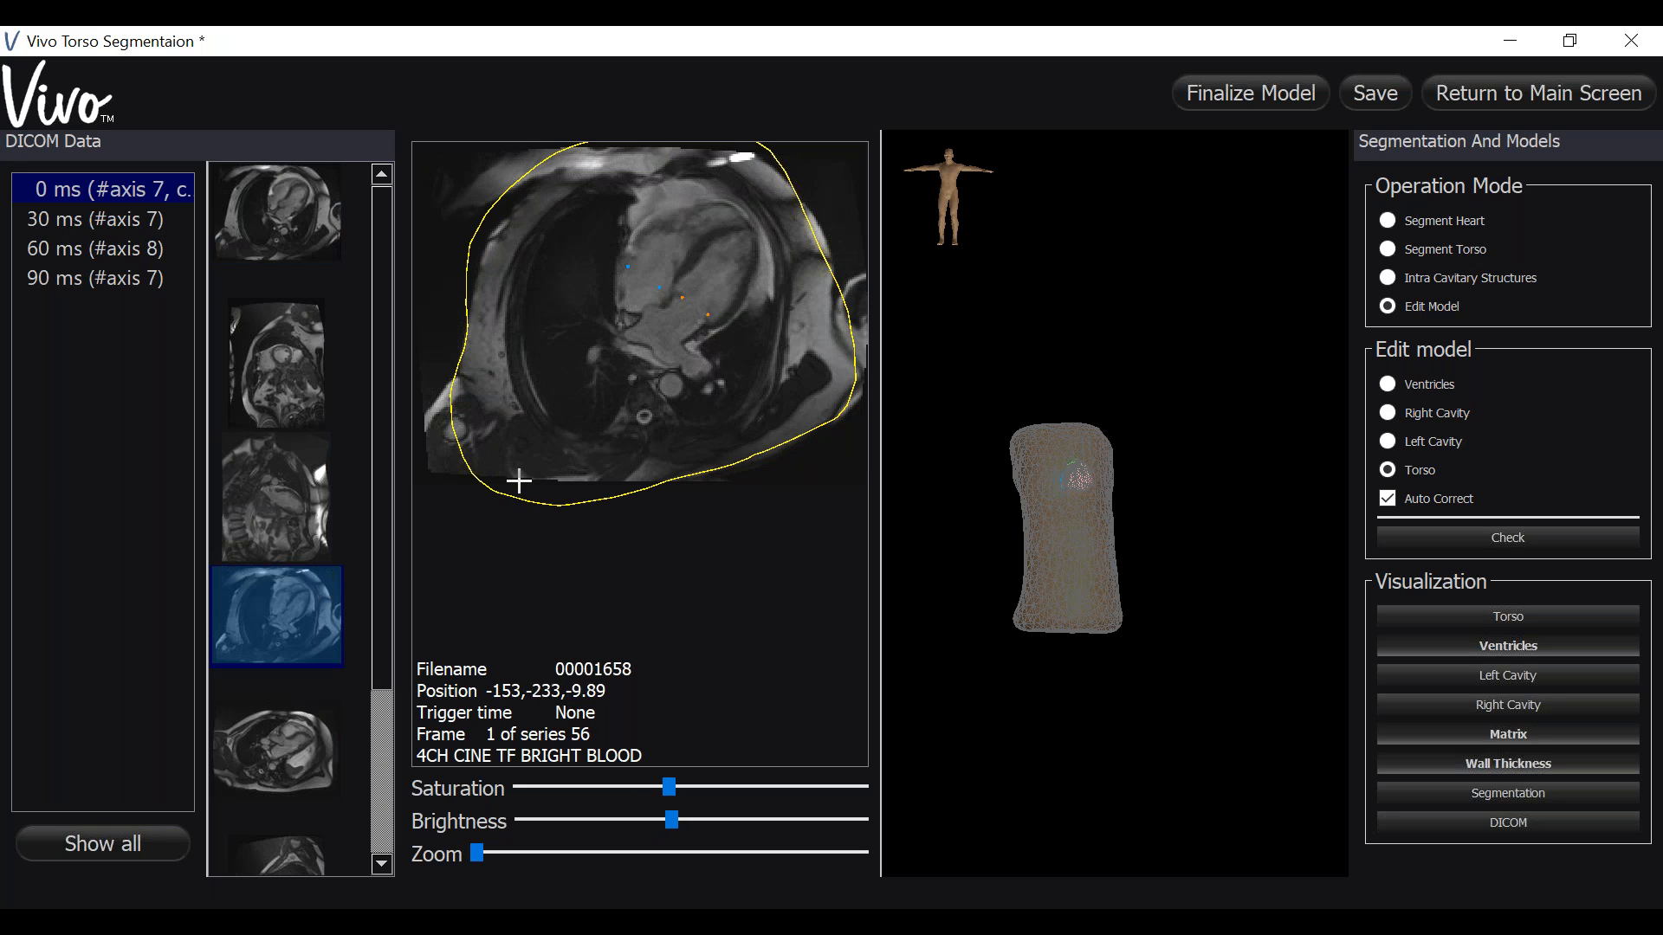
drag(505, 200, 489, 190)
click(272, 737)
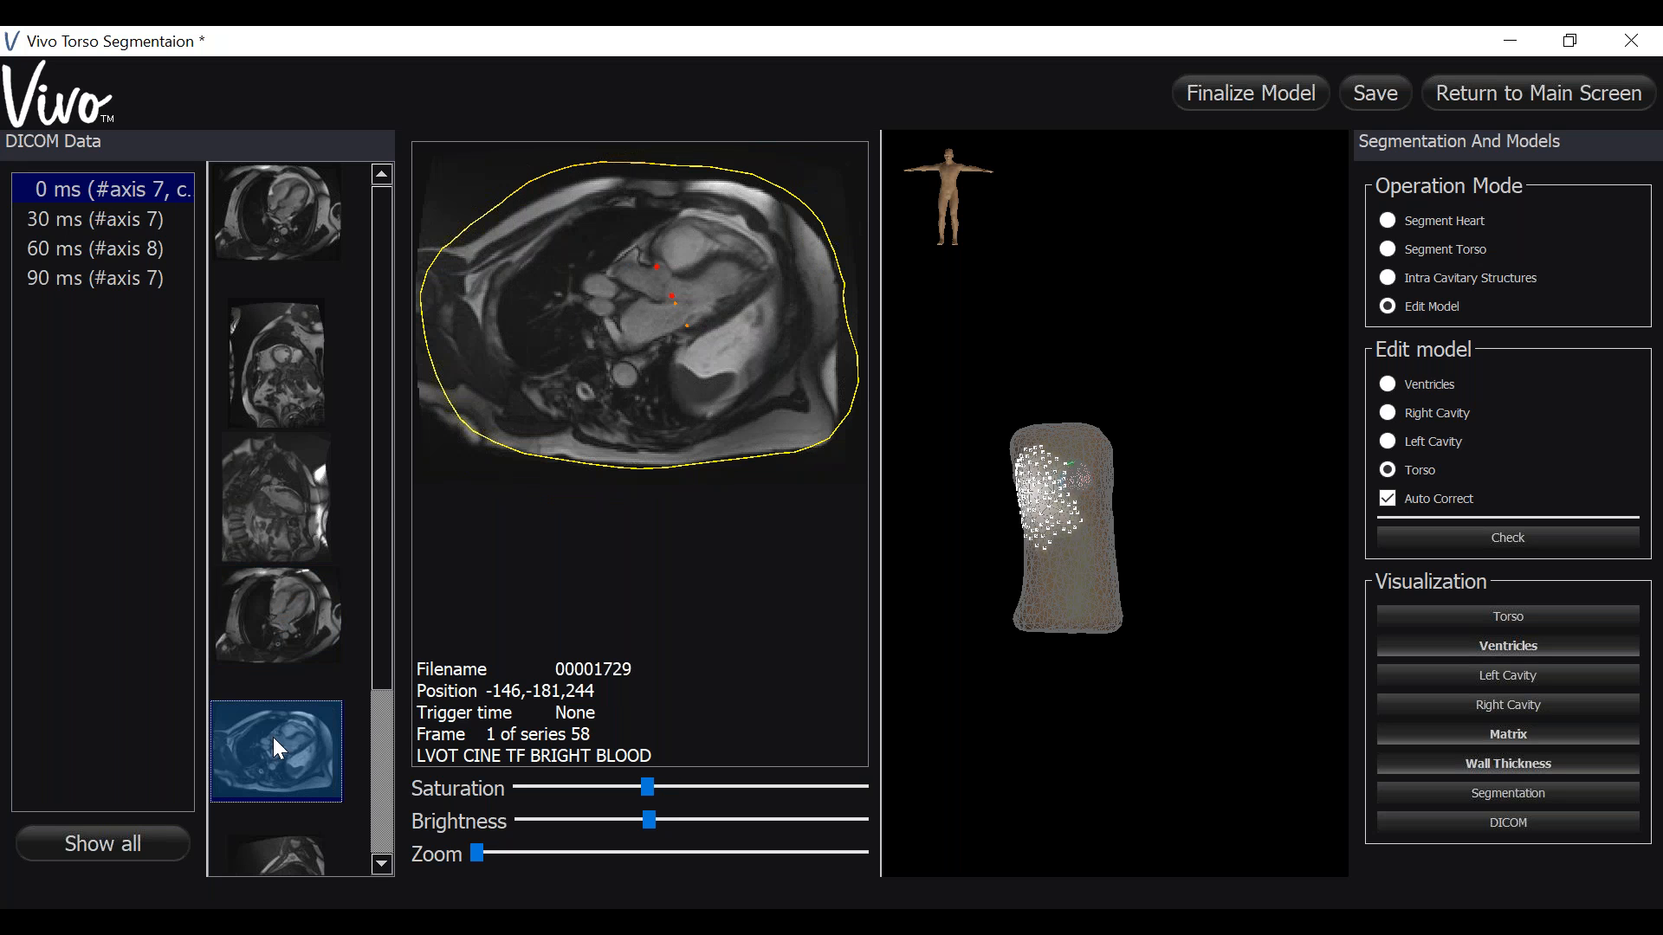
scroll(624, 383, down, 2)
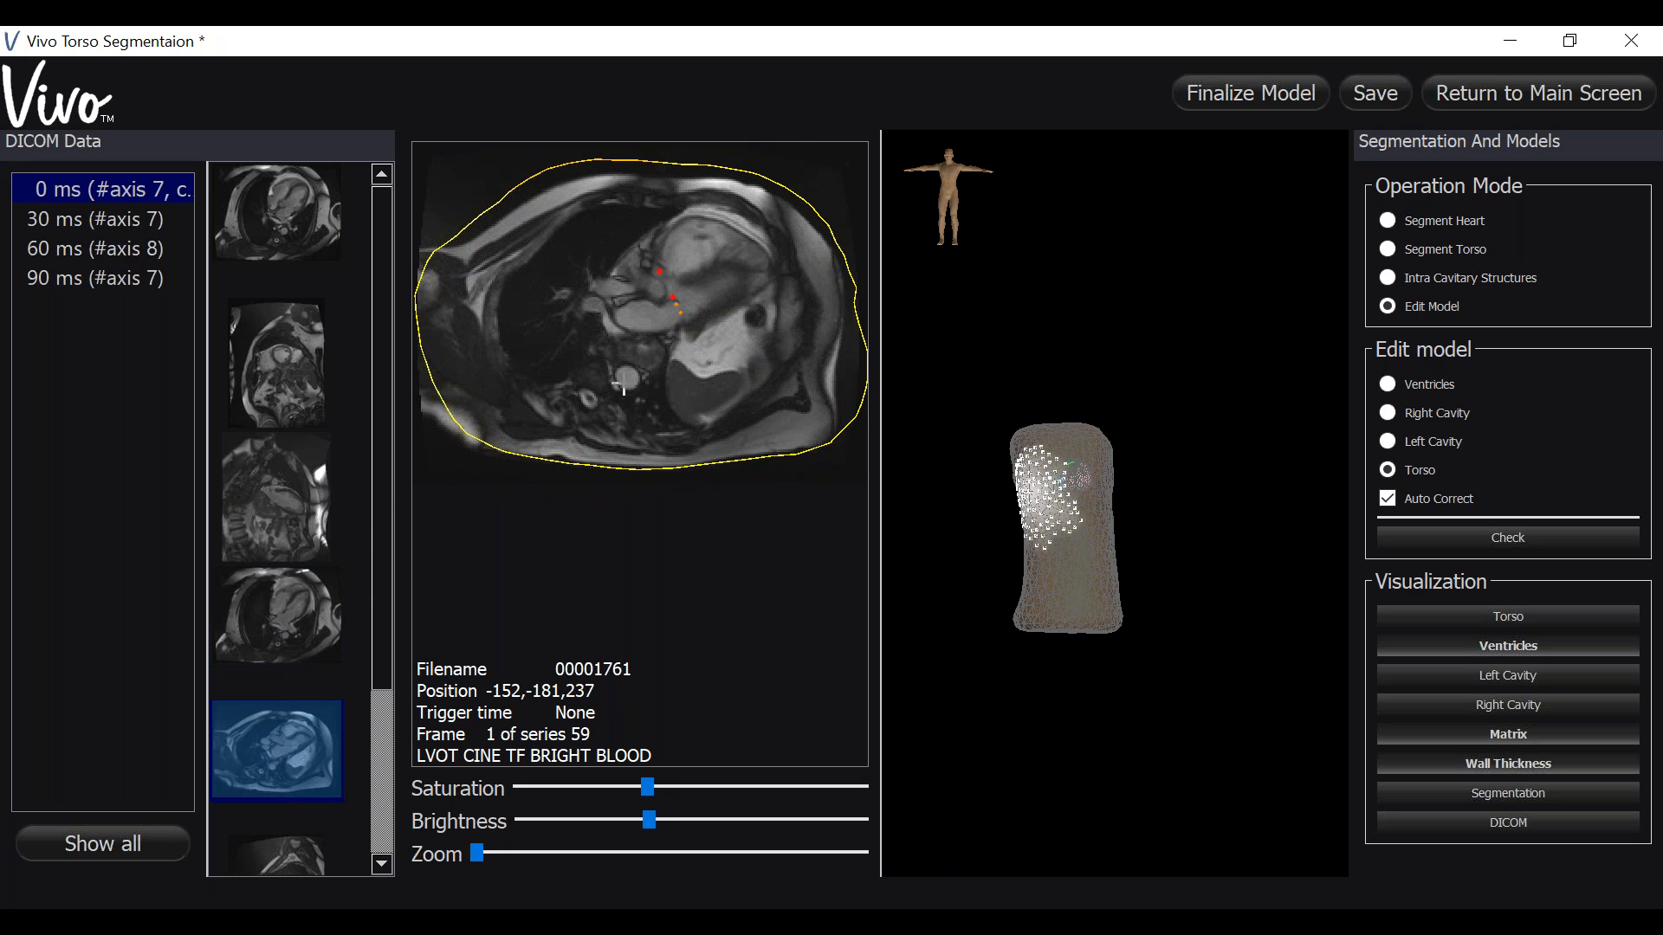
drag(861, 360, 857, 361)
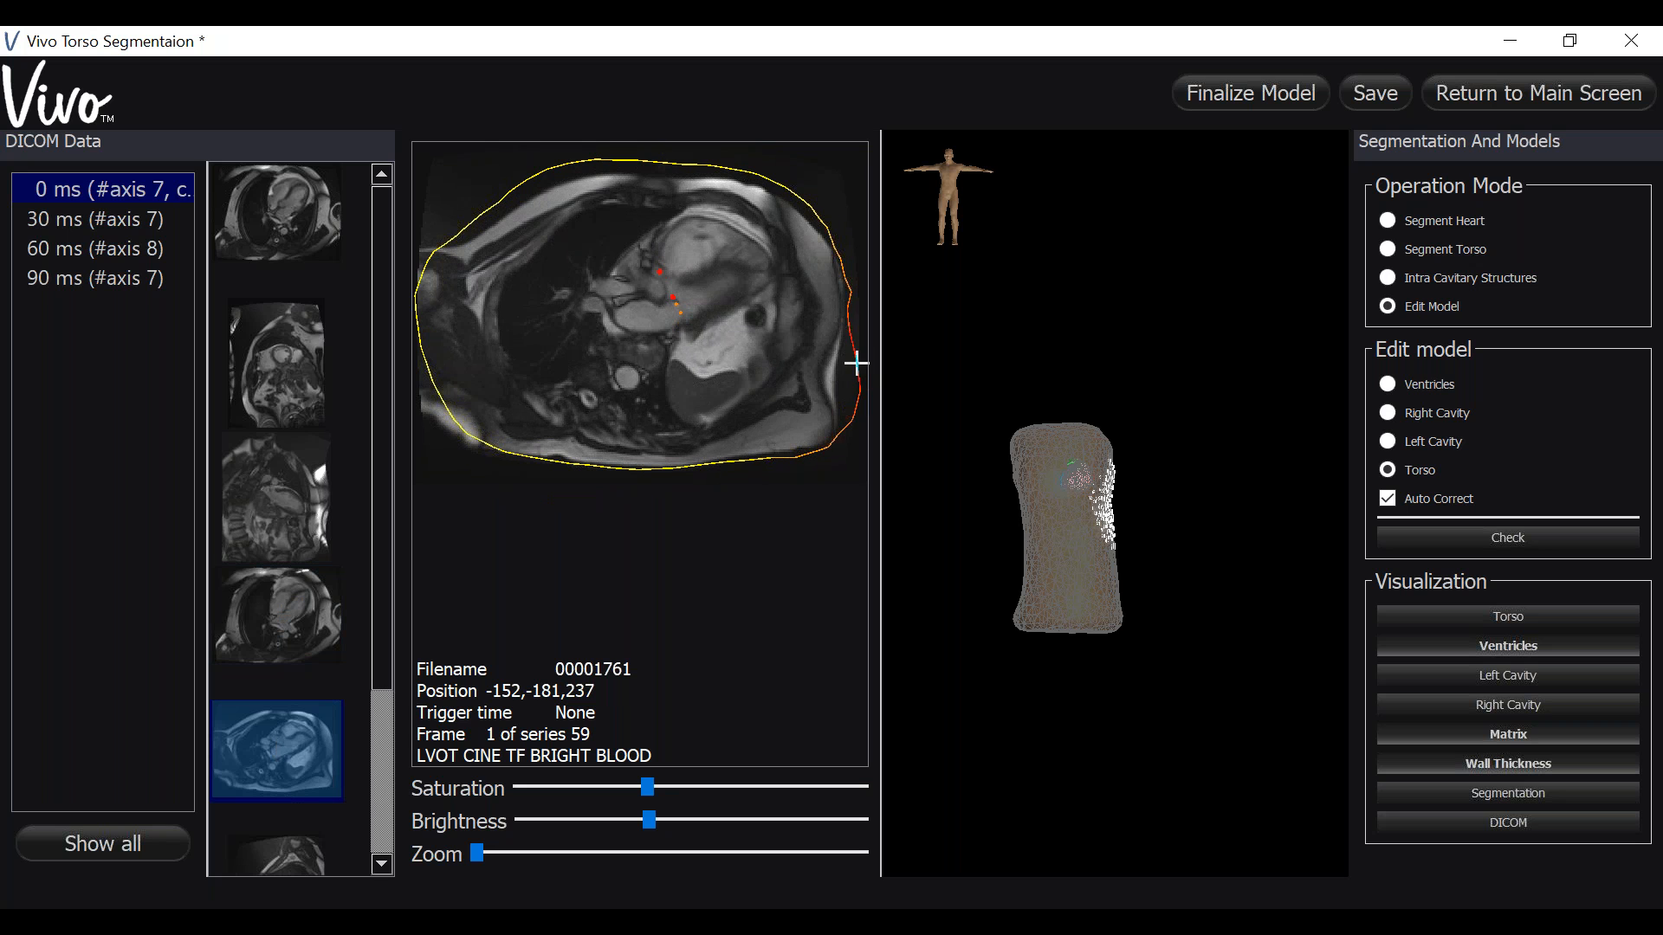
- Review the torso contour across the 2CH, 4CH and LVOT series and nudge its lower-left edge on the 4CH image
click(258, 520)
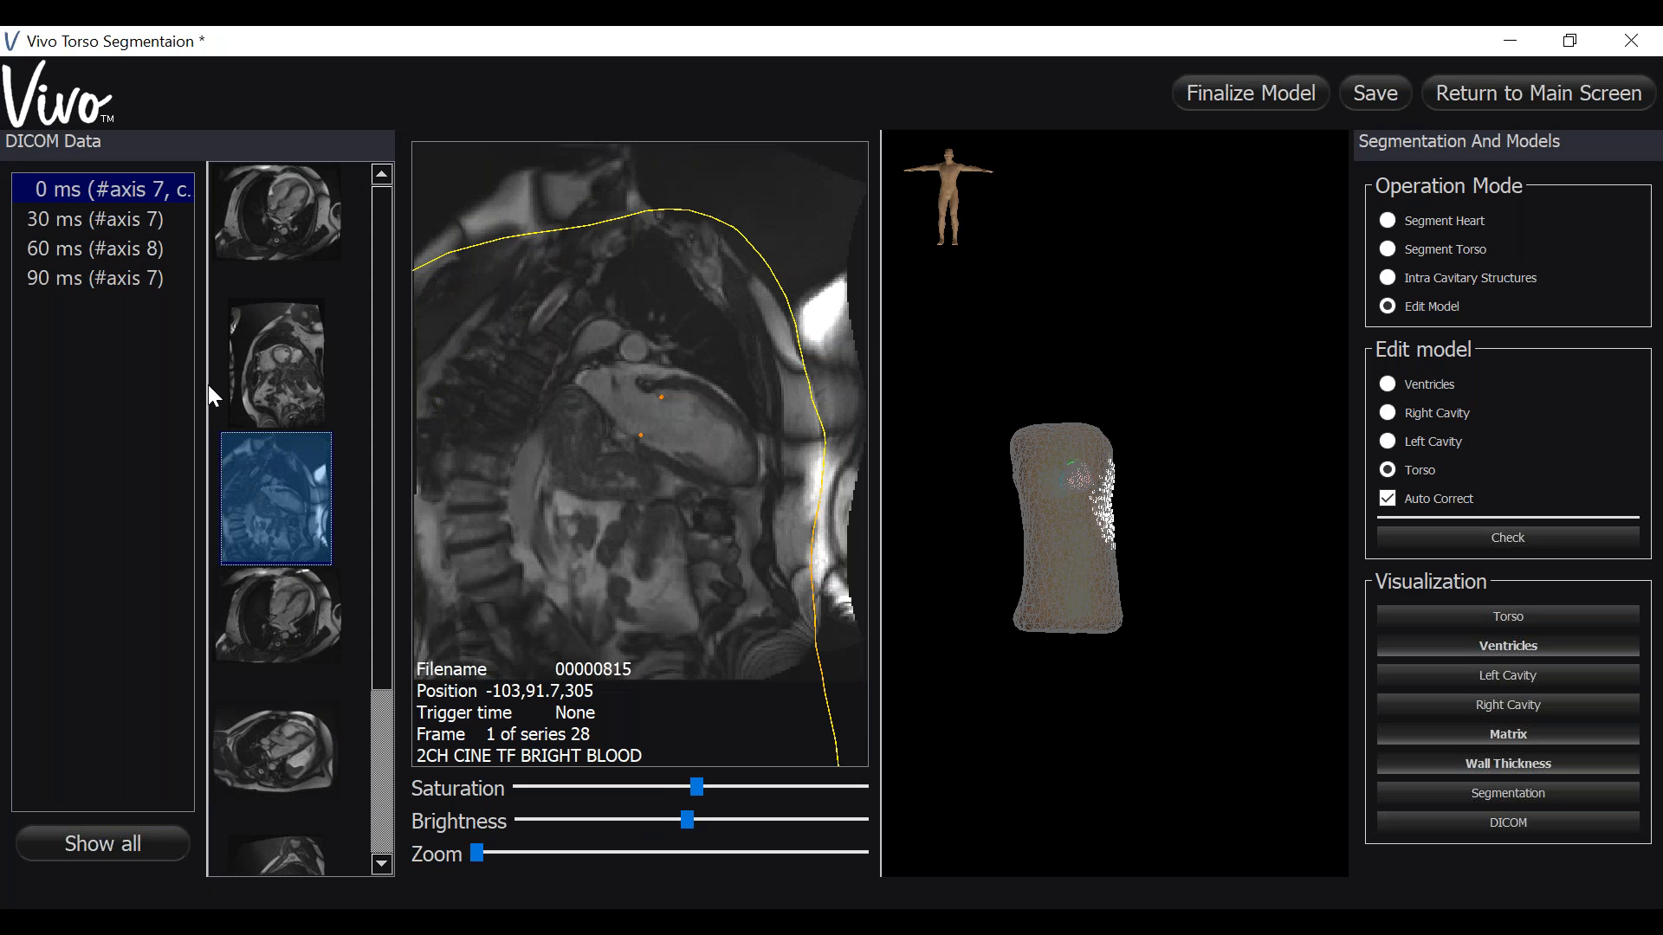
click(240, 360)
click(257, 615)
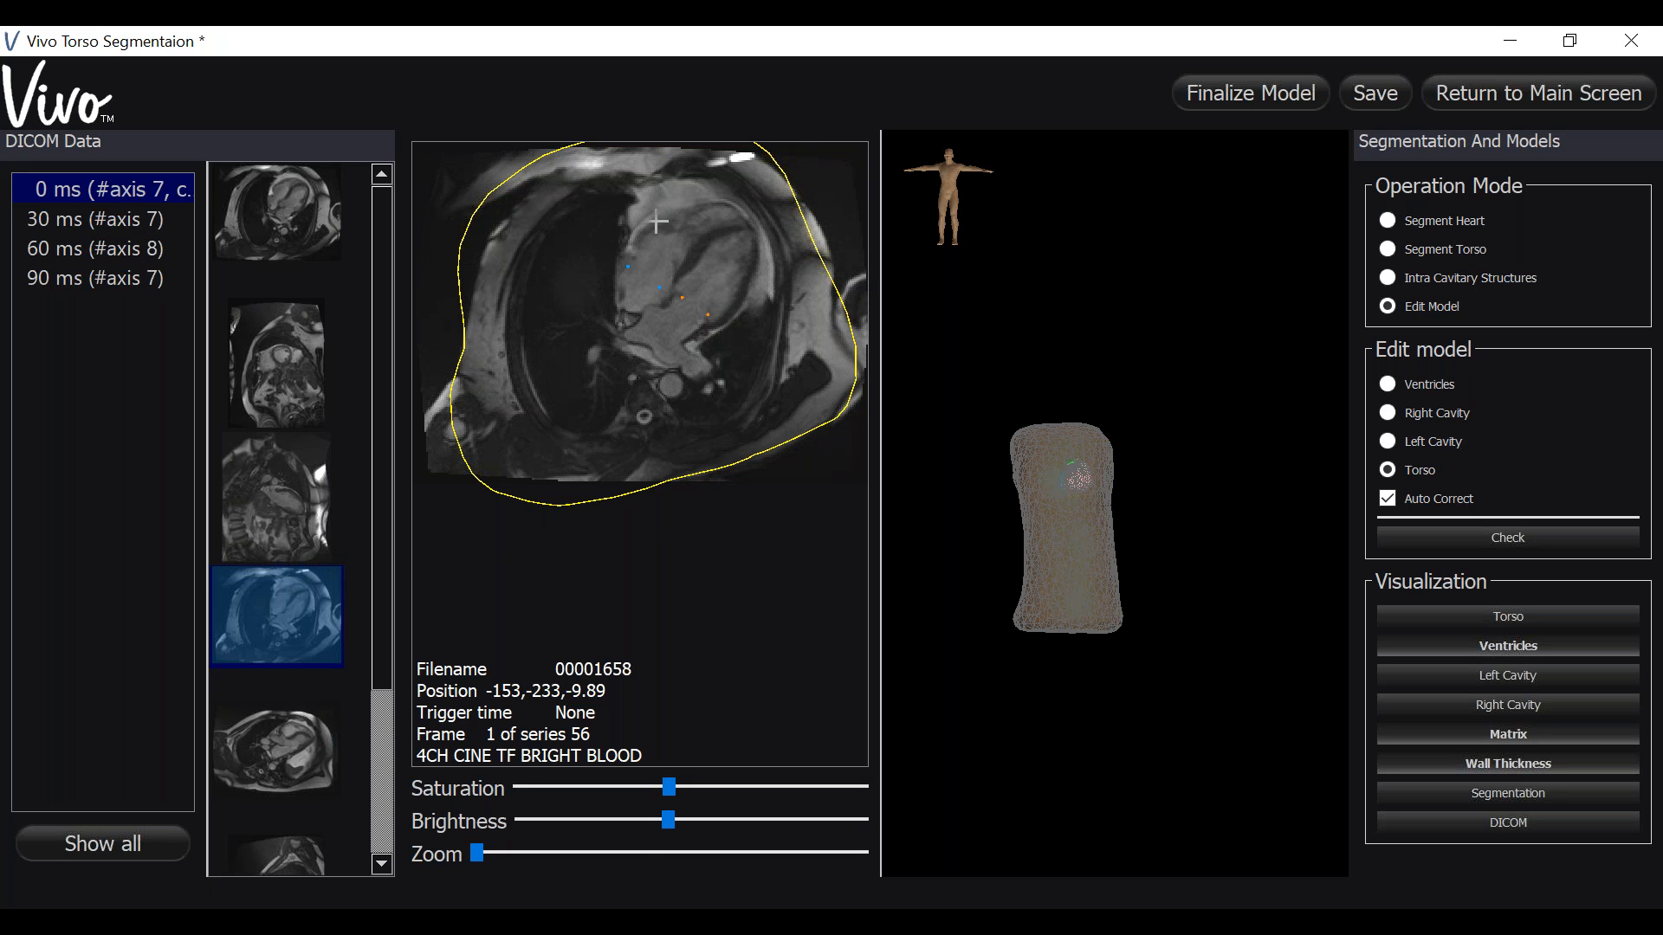
click(294, 751)
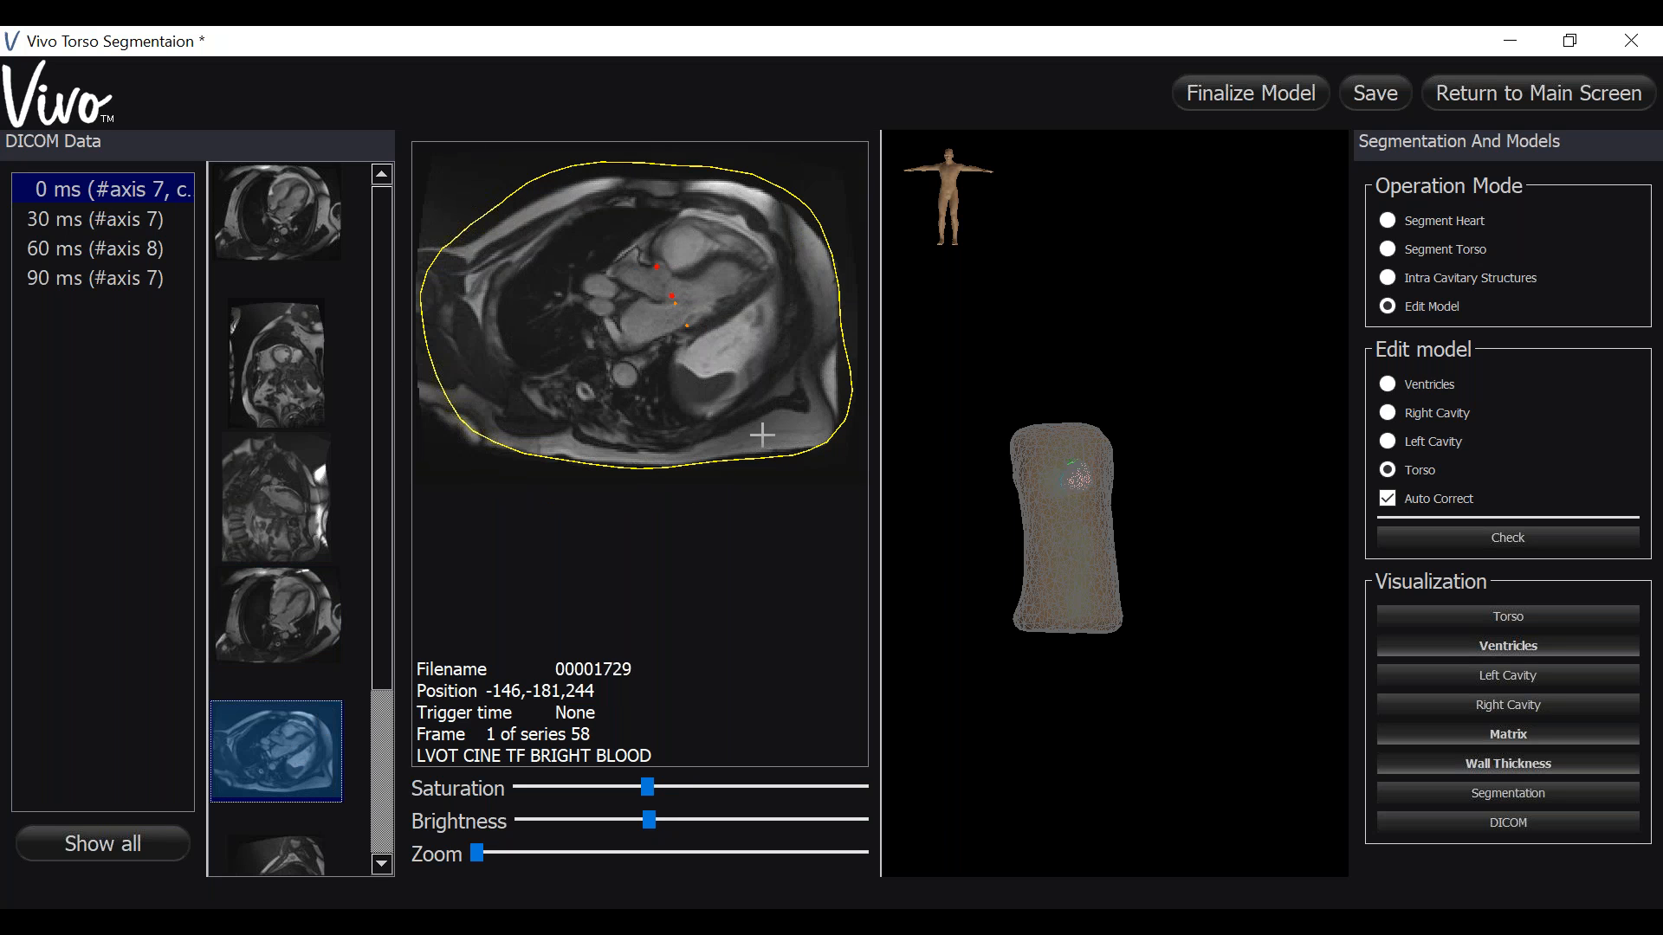
scroll(712, 370, up, 1)
scroll(712, 360, down, 2)
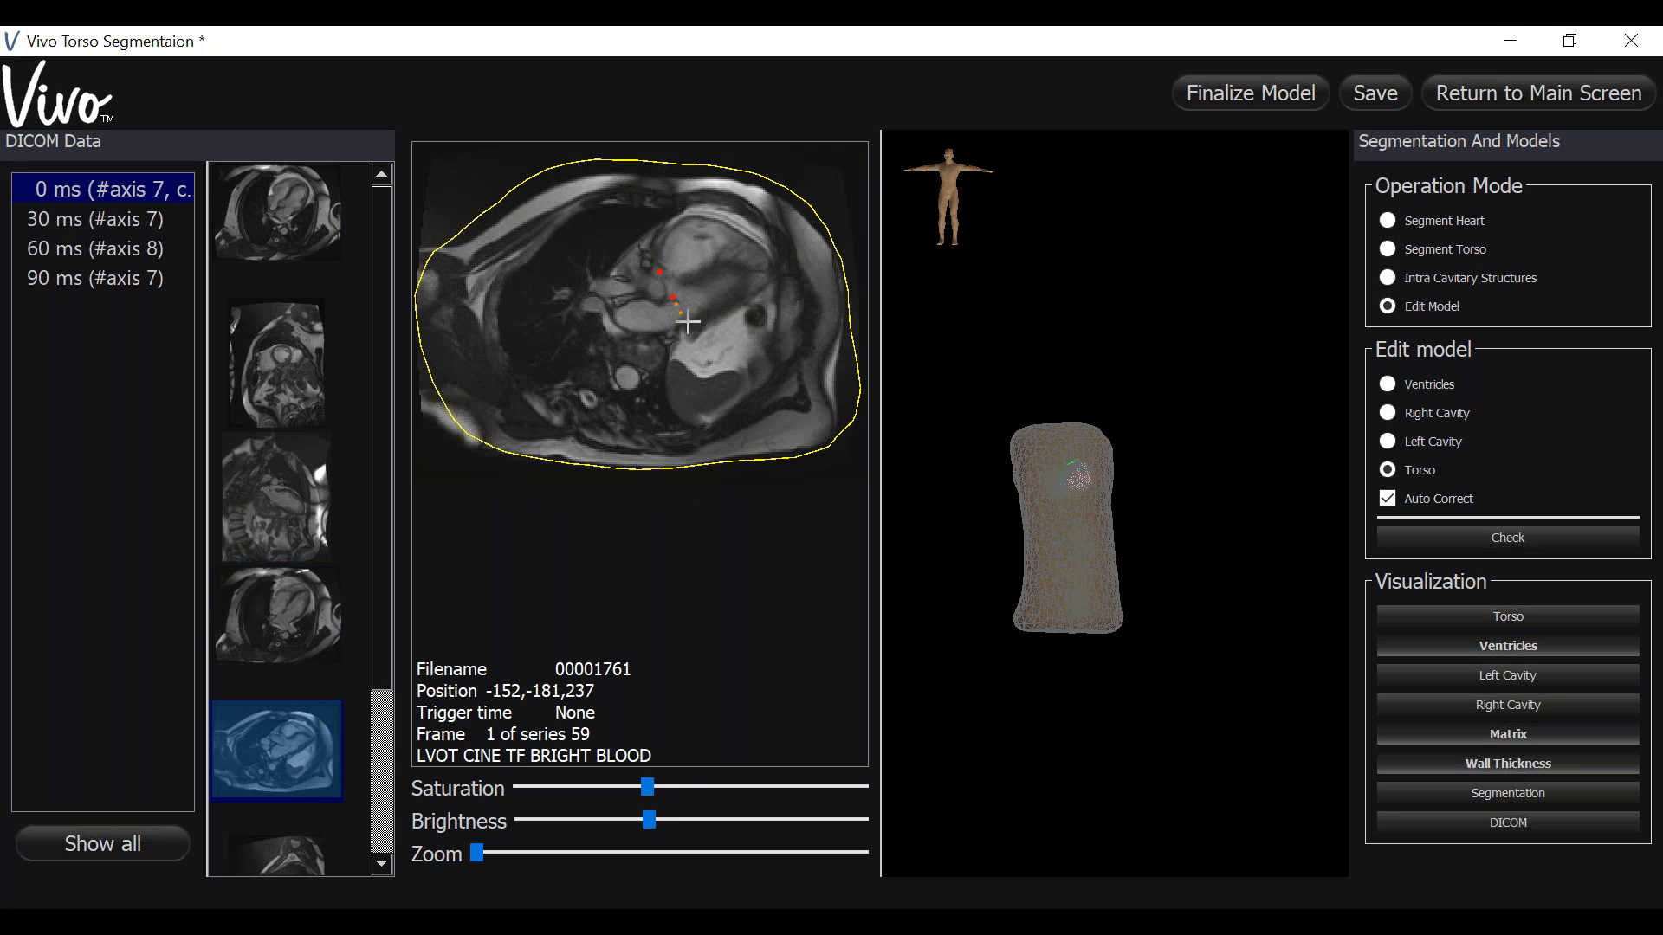
click(290, 220)
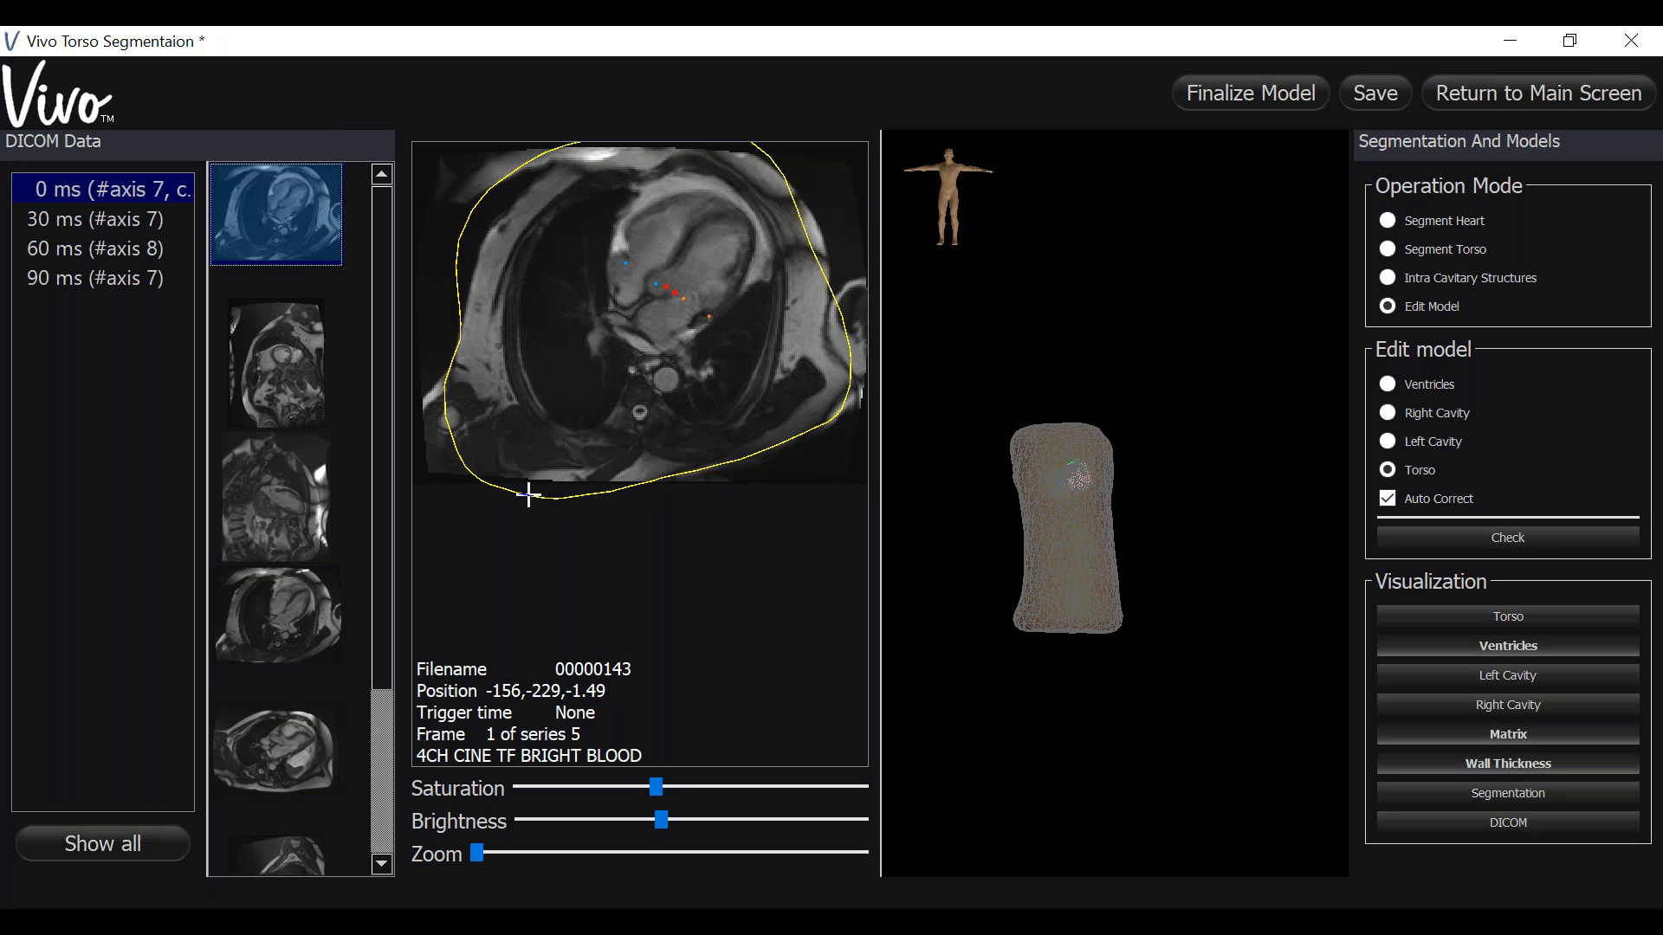
drag(527, 495, 524, 486)
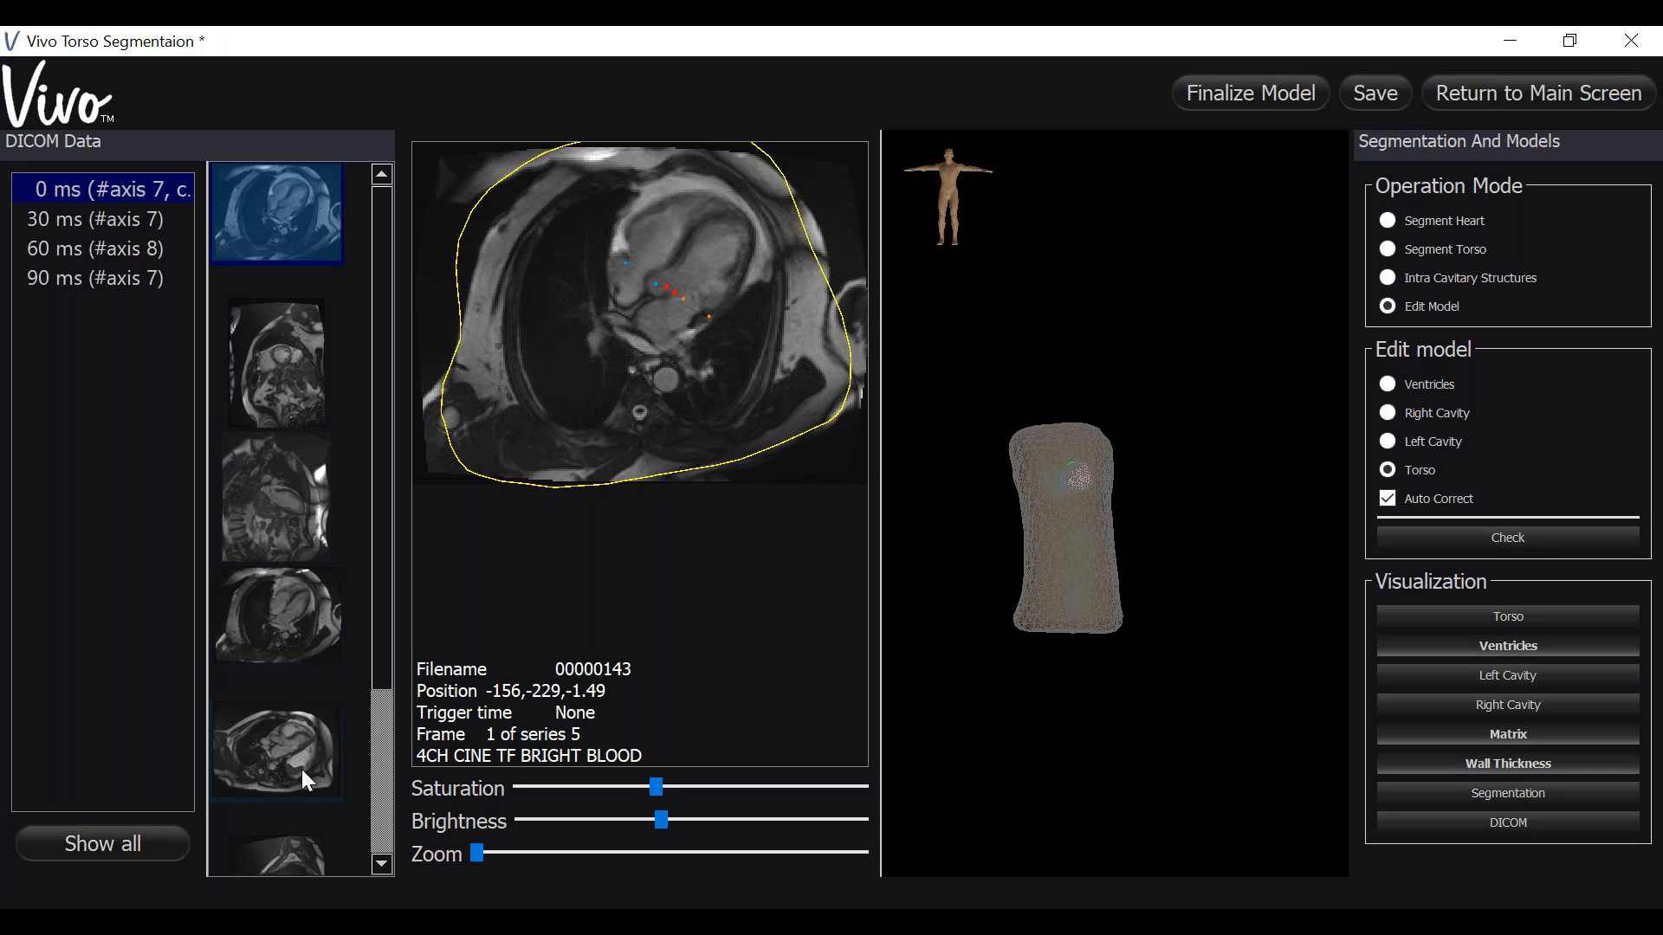
- Correct the torso contour's upper-left edge on the 4CH stack cine image
scroll(304, 779, down, 3)
click(282, 682)
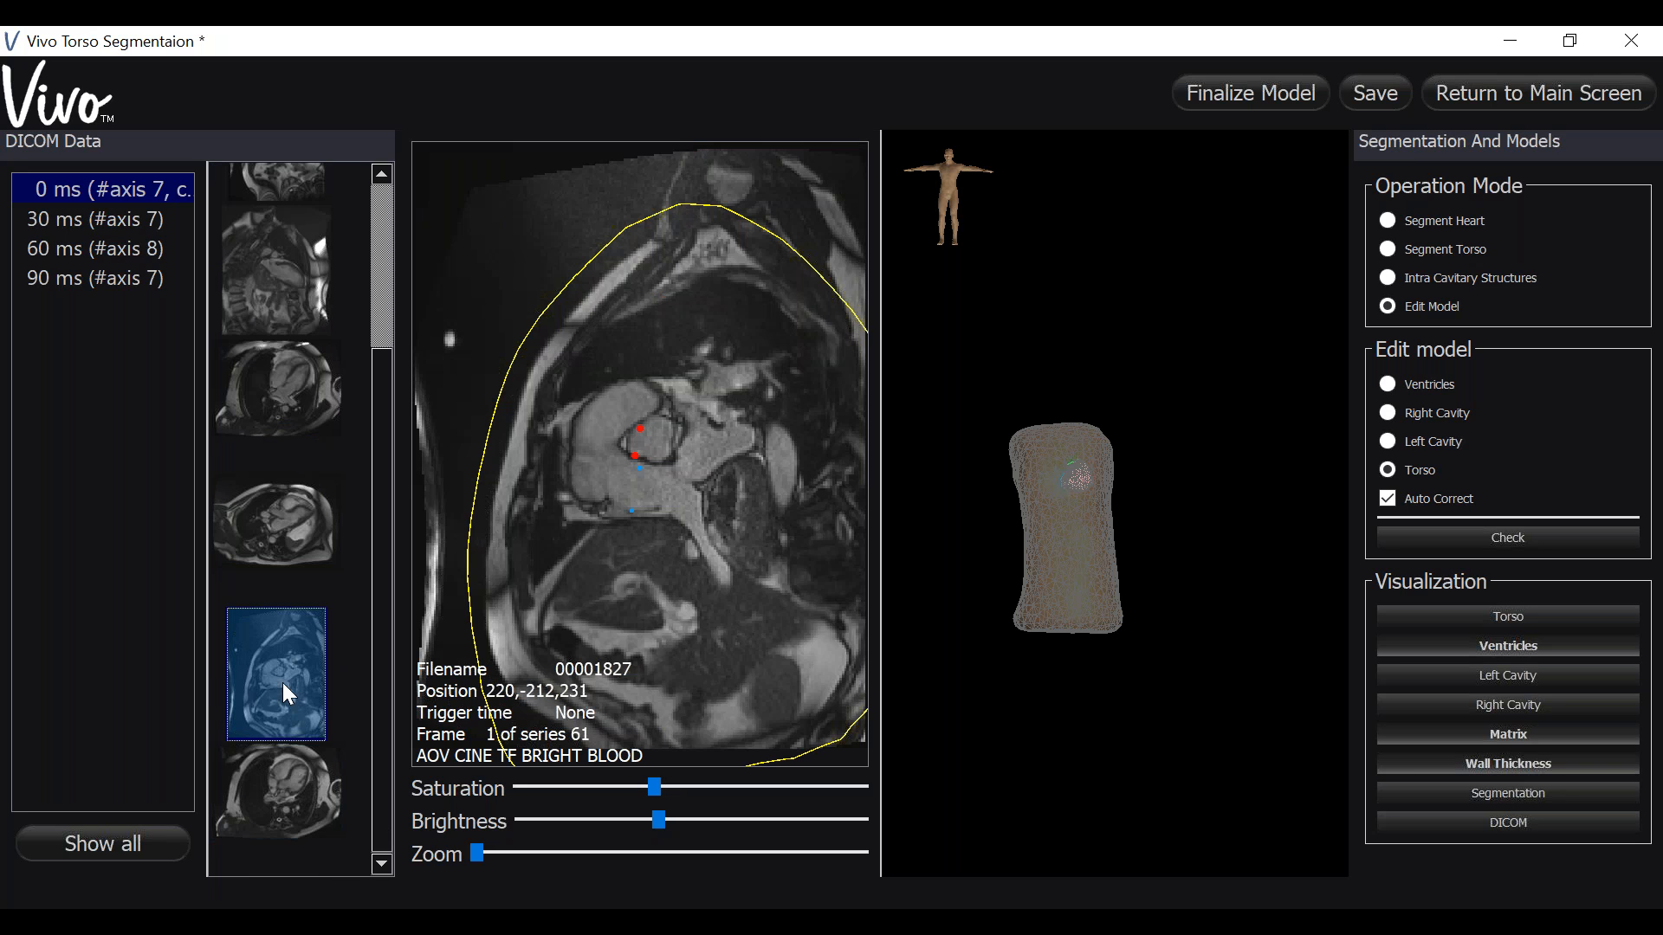
click(281, 543)
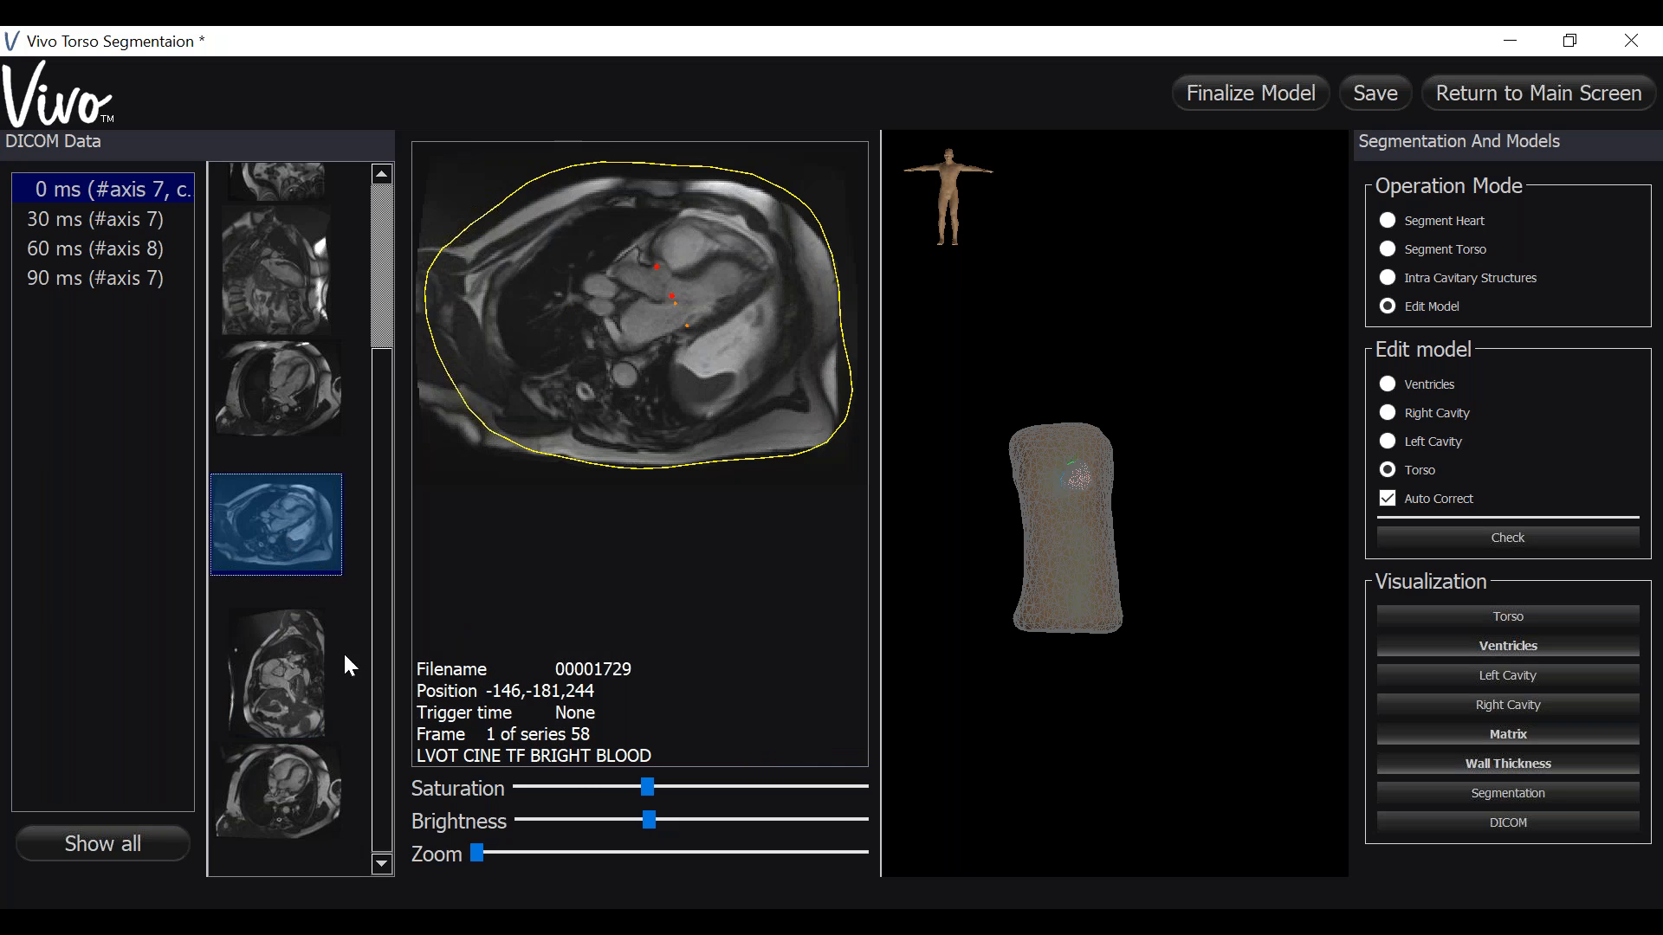
click(286, 792)
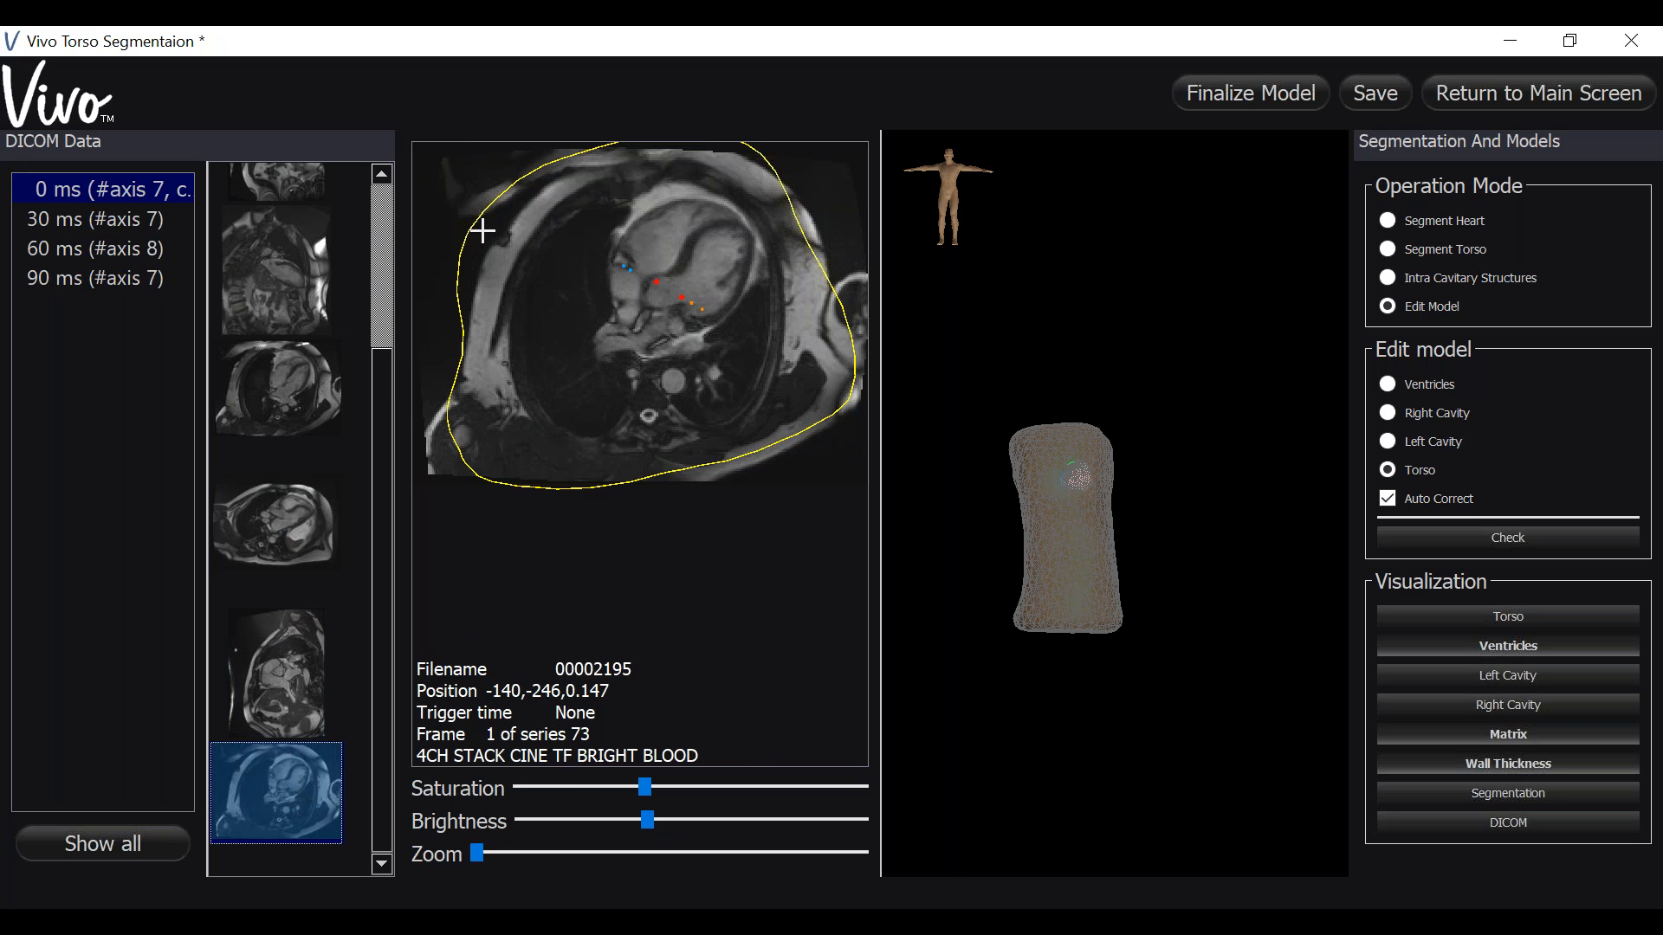
click(479, 229)
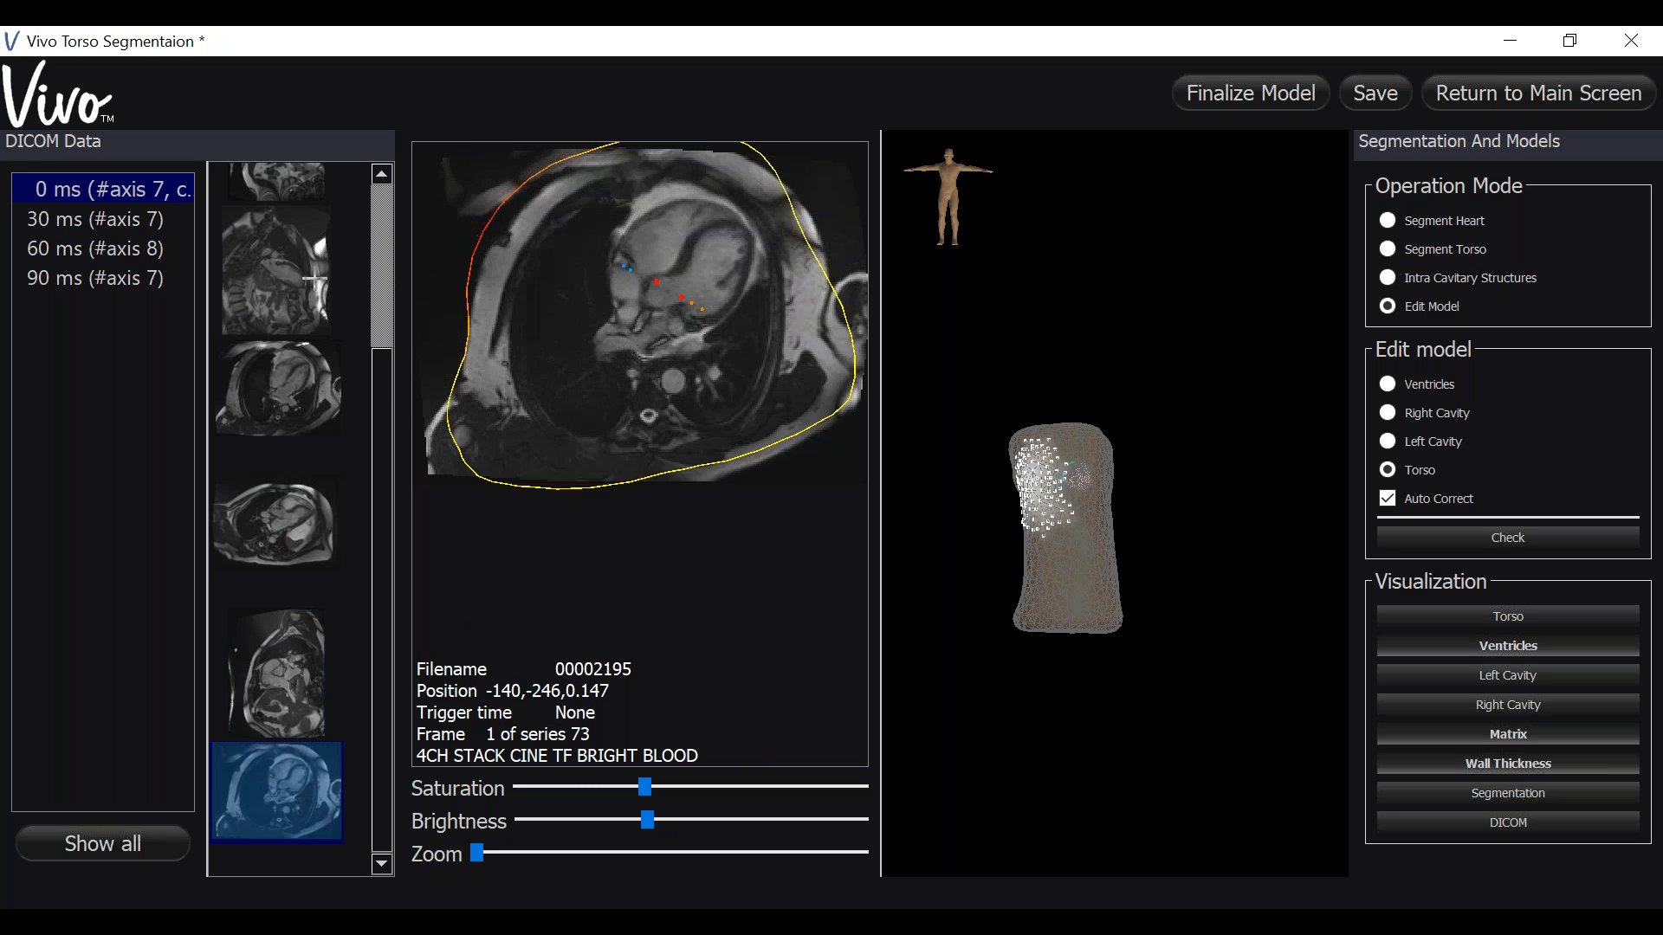
- Correct the torso contour's top and left edges on the short-axis cine image
scroll(381, 225, down, 5)
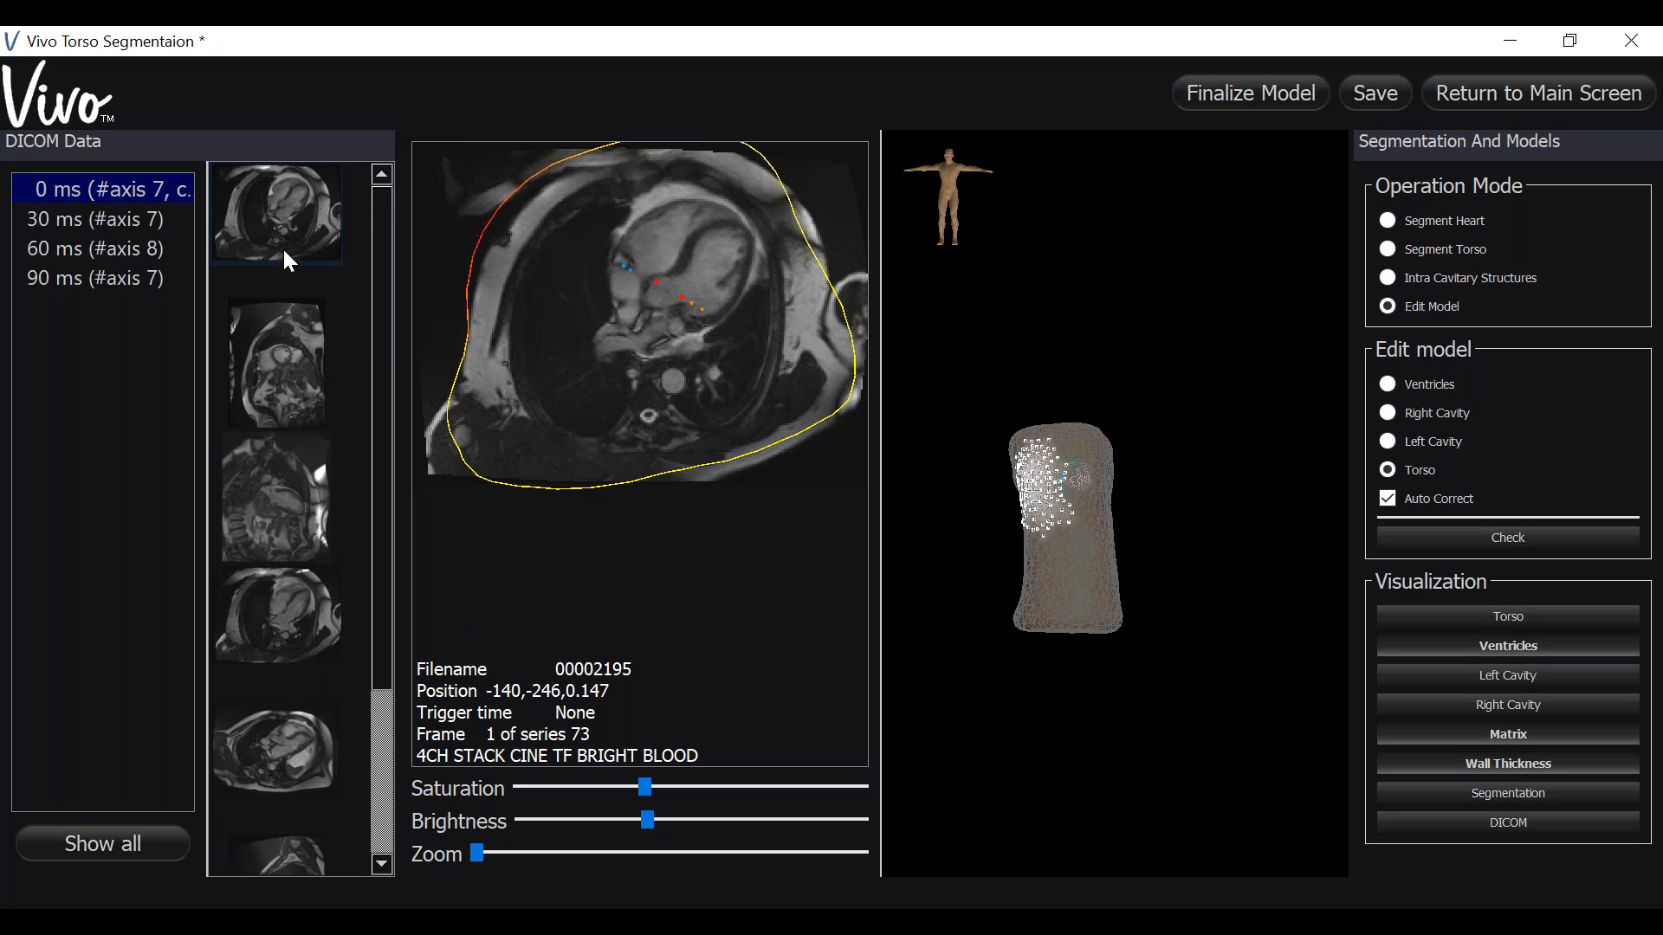
click(282, 247)
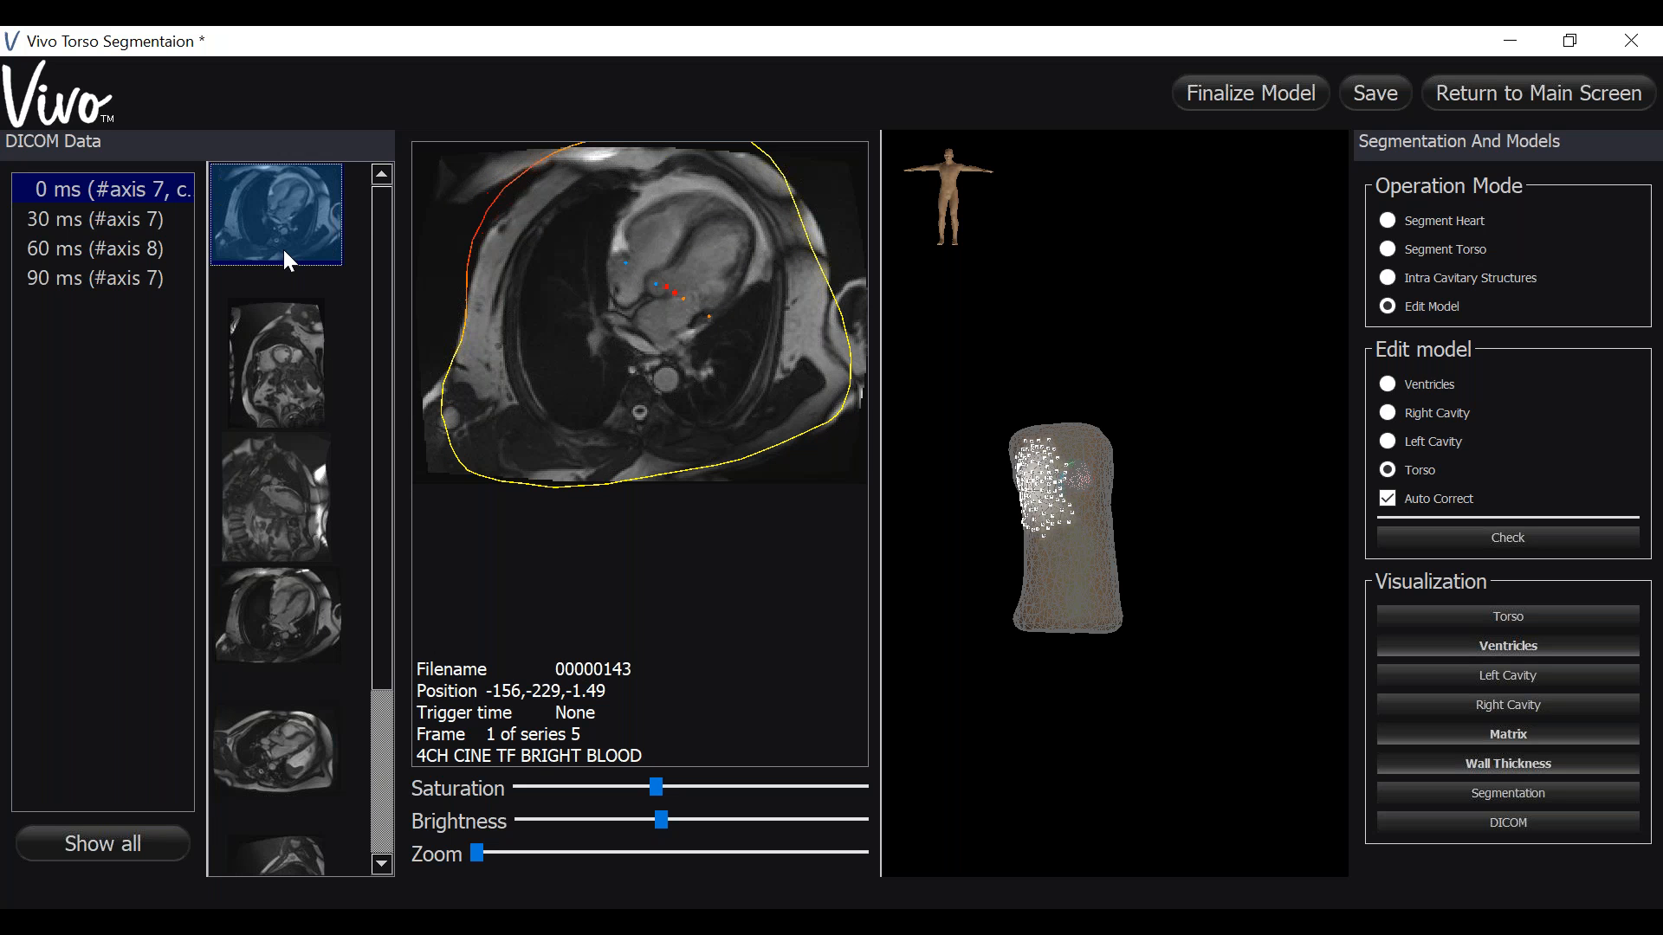
click(253, 356)
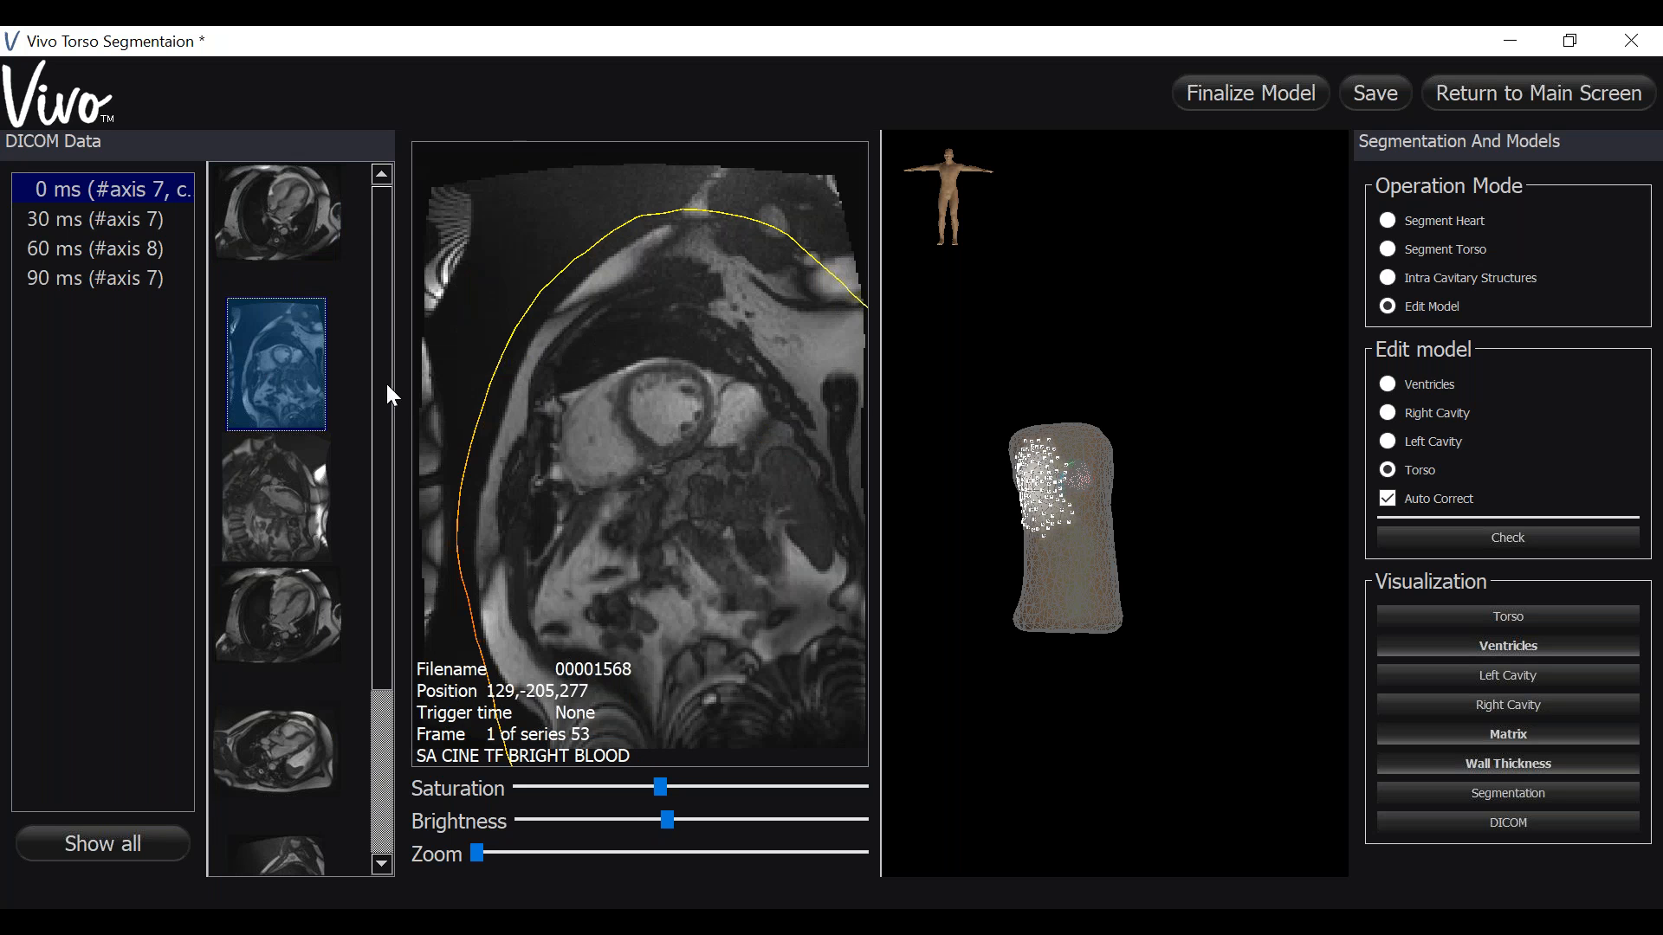
click(650, 220)
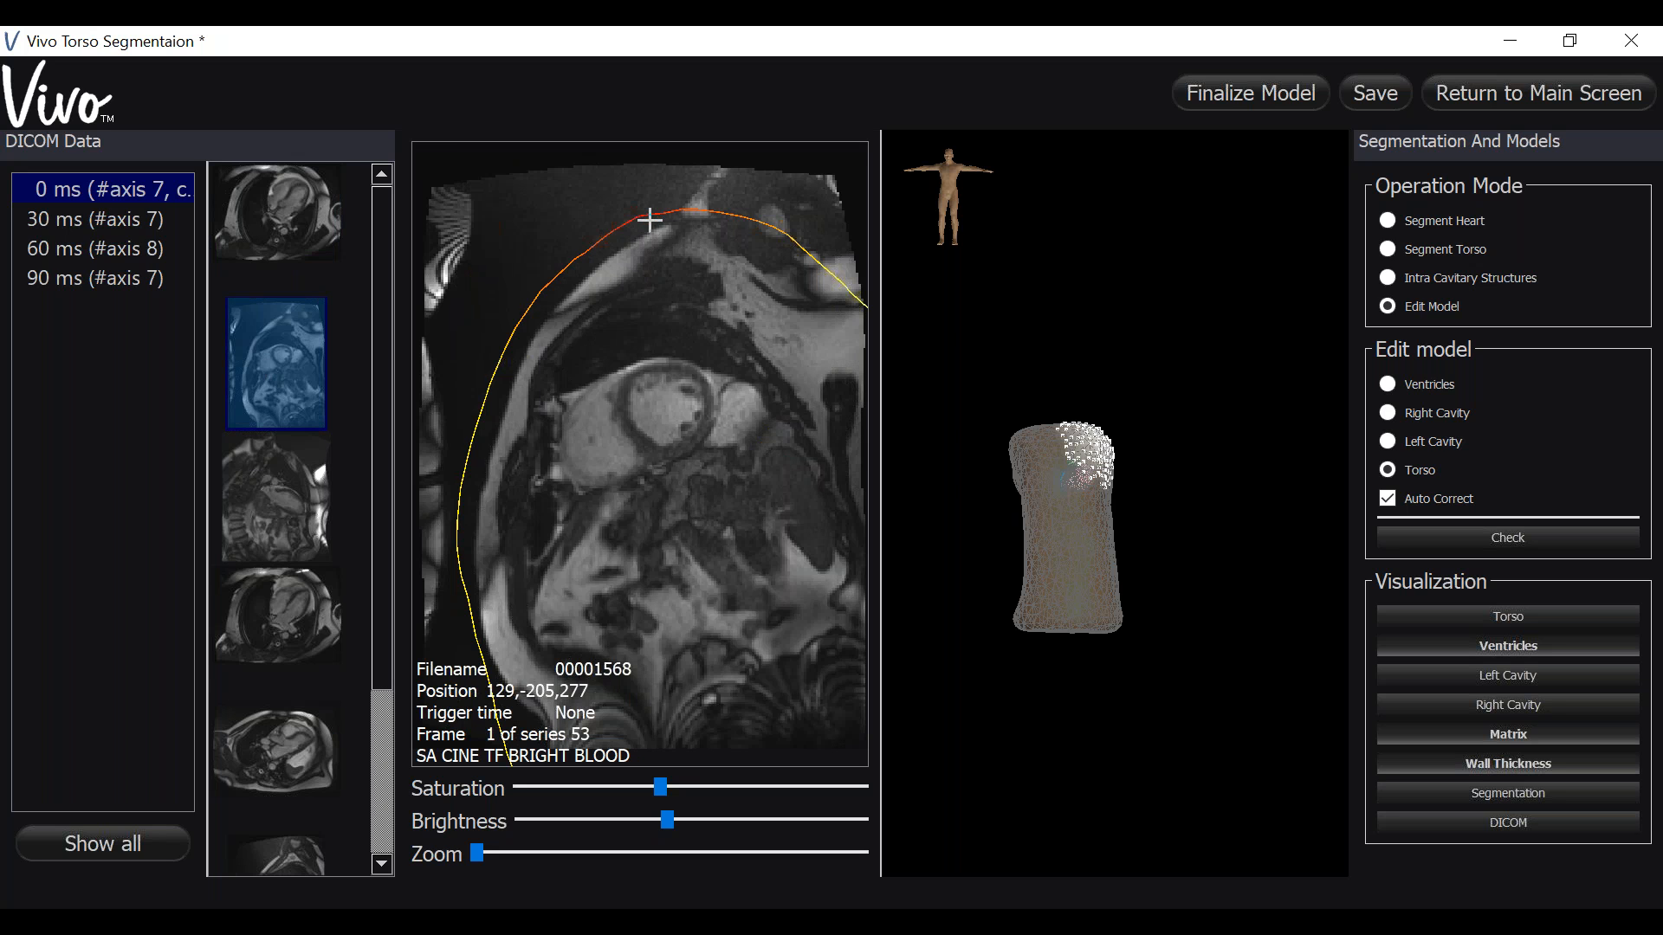
click(471, 483)
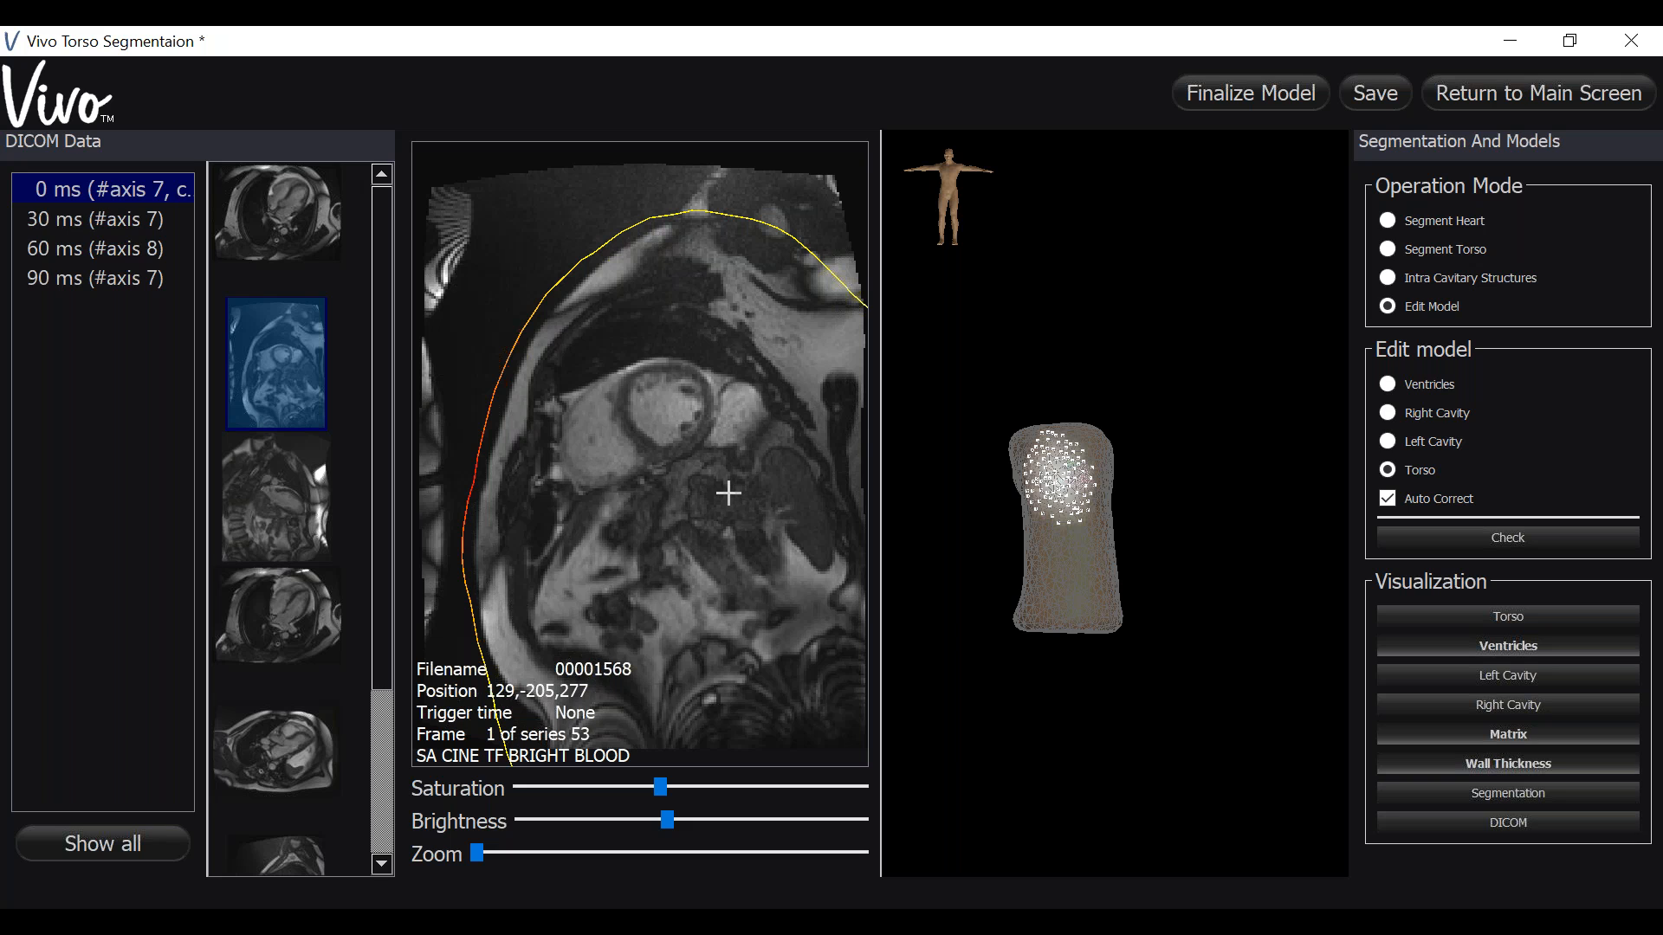
- Rotate the 3D torso model to inspect the corrected surface
mouse_move(728, 493)
mouse_move(1155, 690)
mouse_down()
mouse_move(967, 683)
mouse_move(1183, 703)
mouse_up()
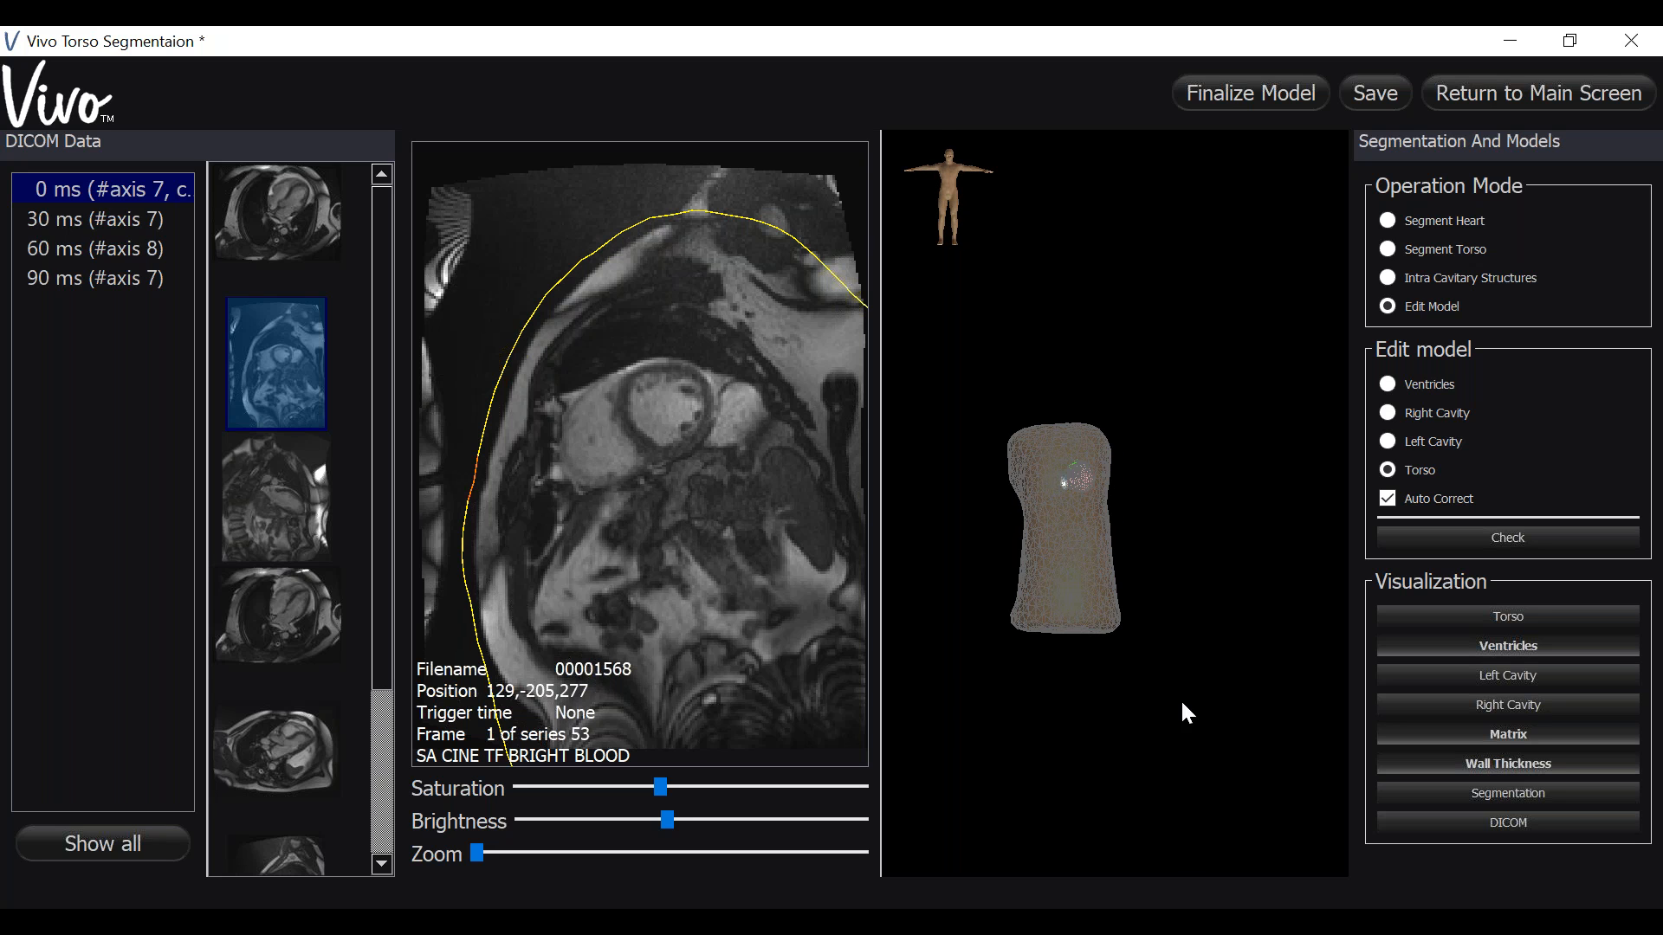
drag(1058, 697, 1109, 650)
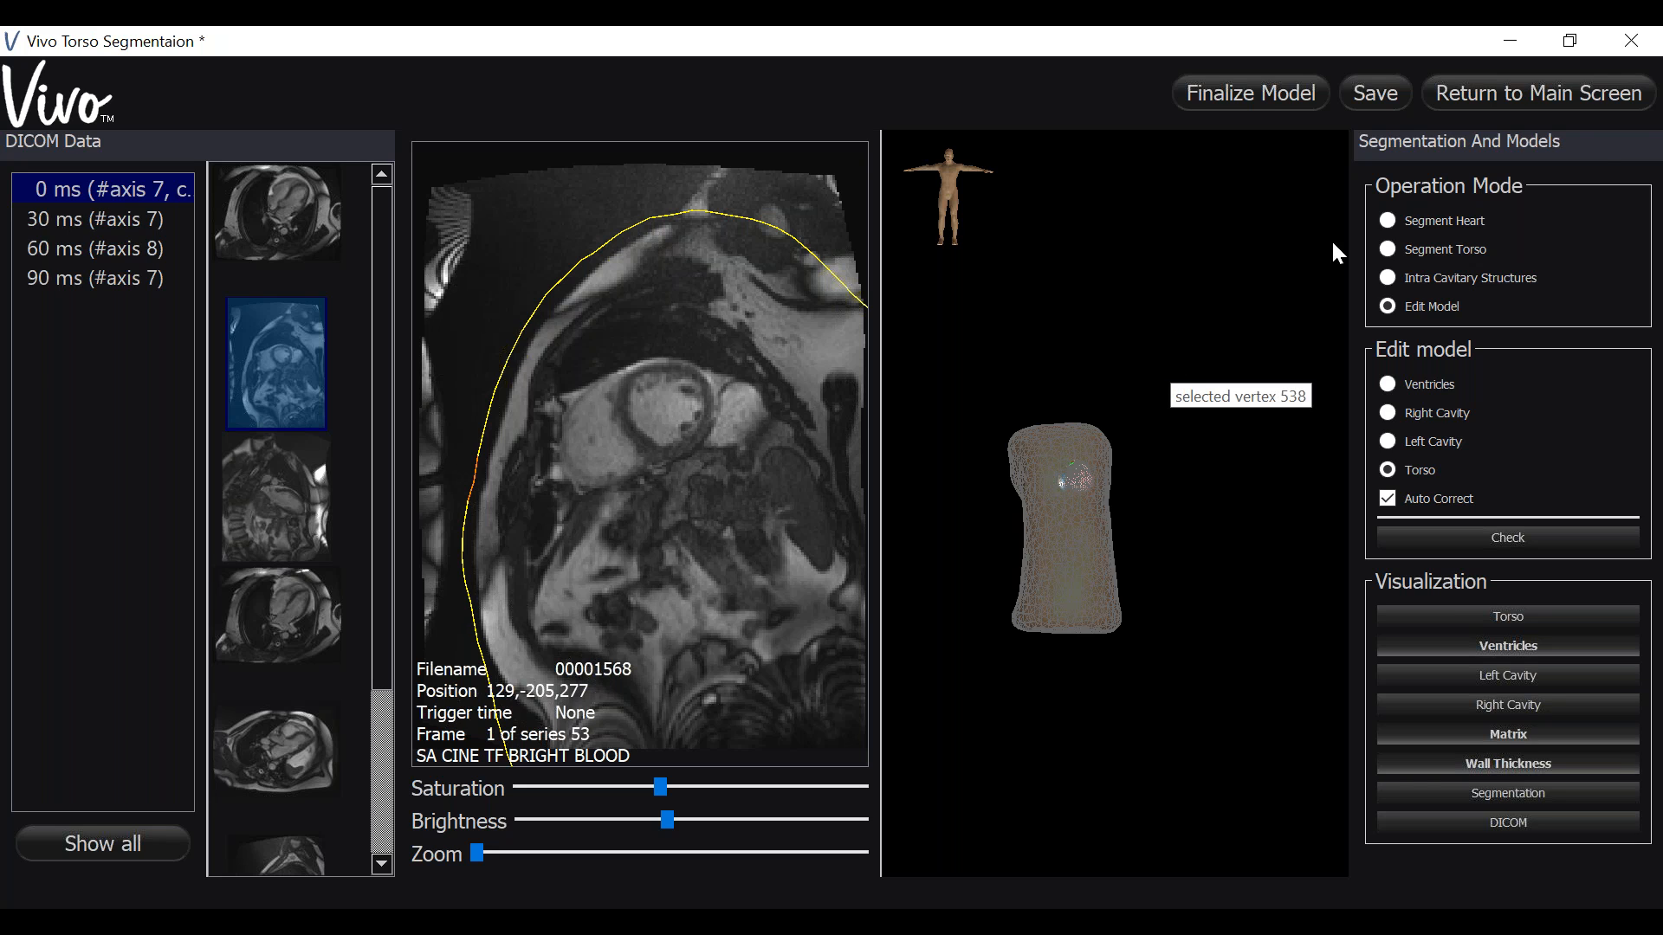
- Switch the operation mode to Edit Model for editing the torso
click(1643, 106)
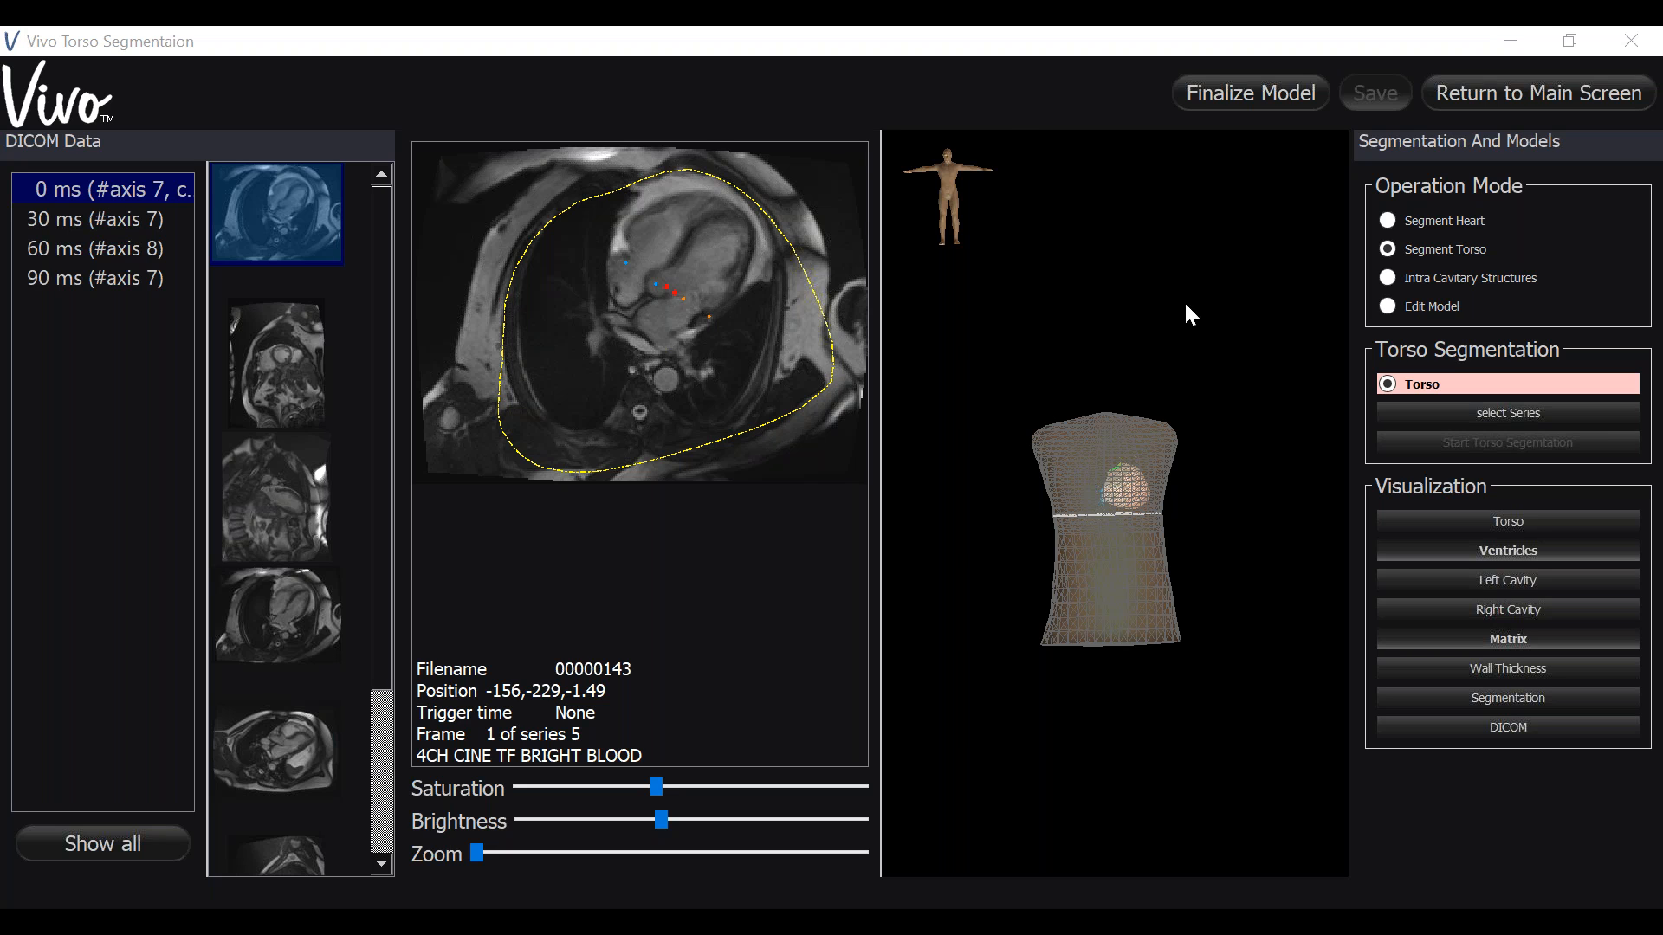
click(1384, 307)
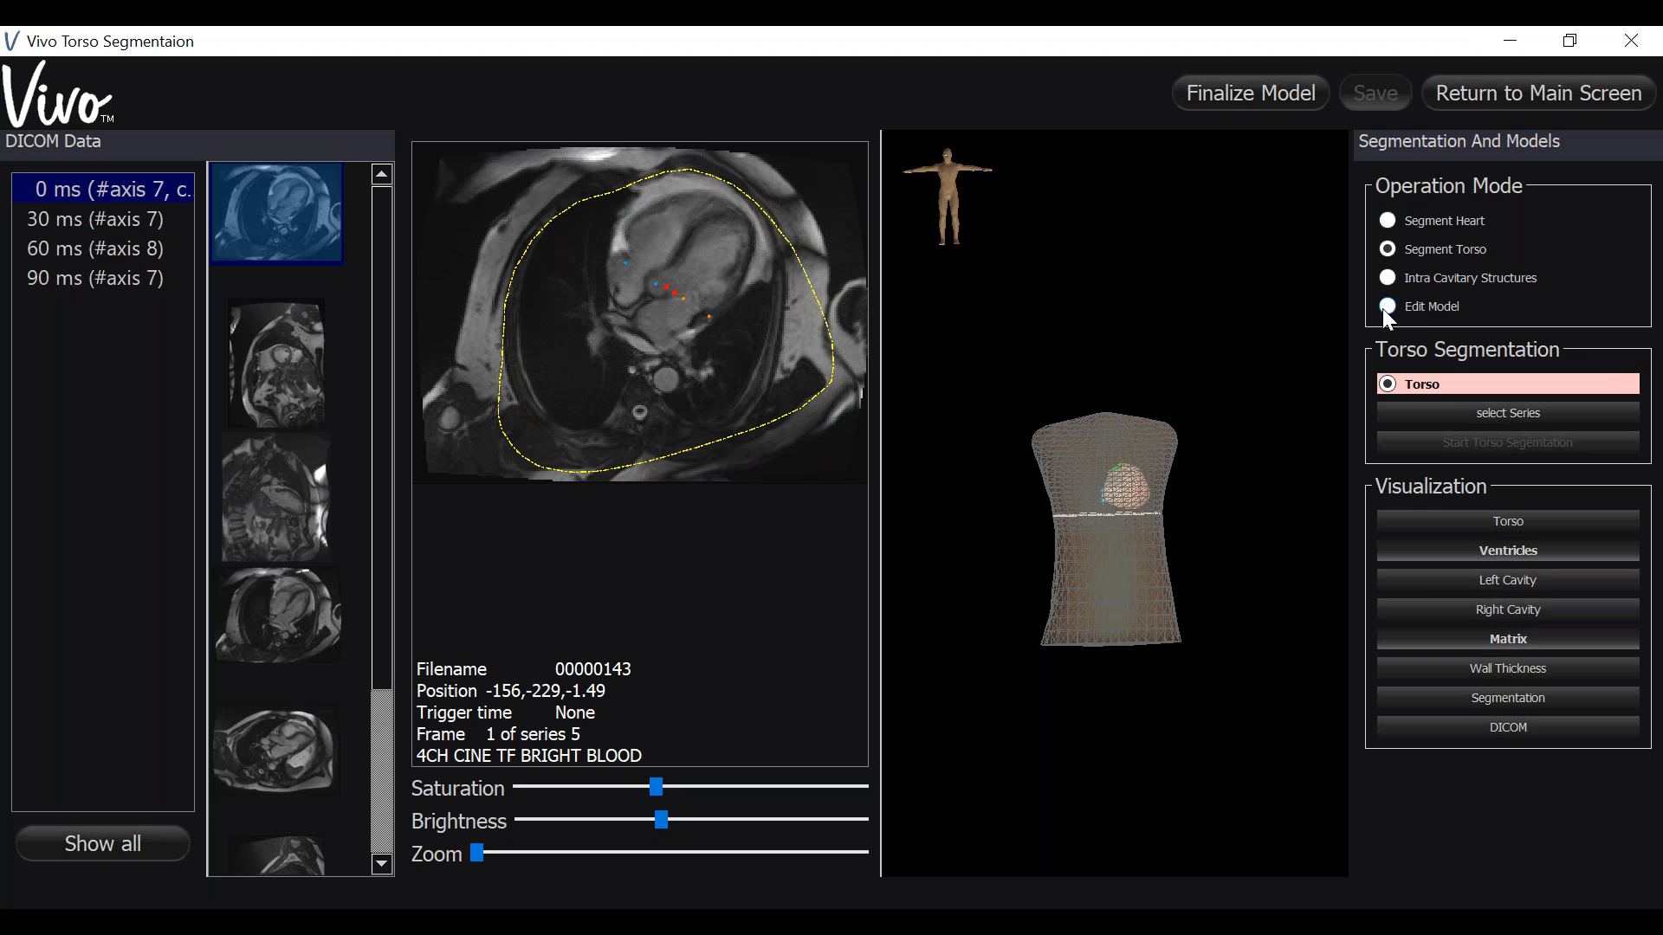
- Correct the torso contour's bottom, right, upper-left and left edges on the 4CH cine image
click(712, 442)
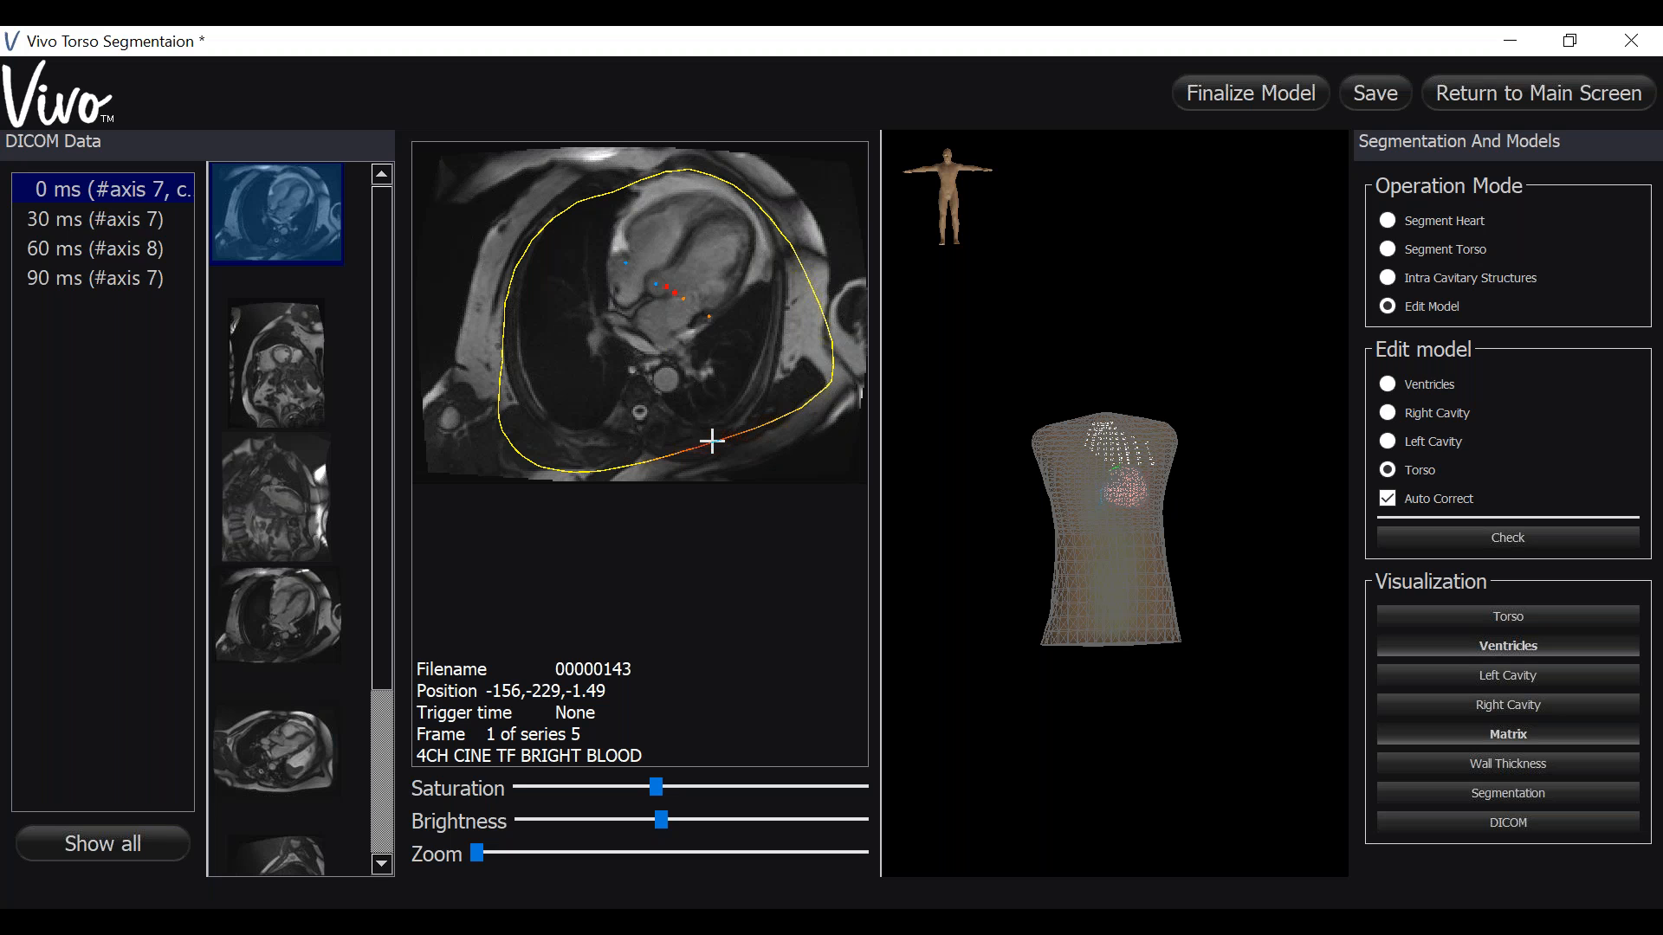
click(727, 460)
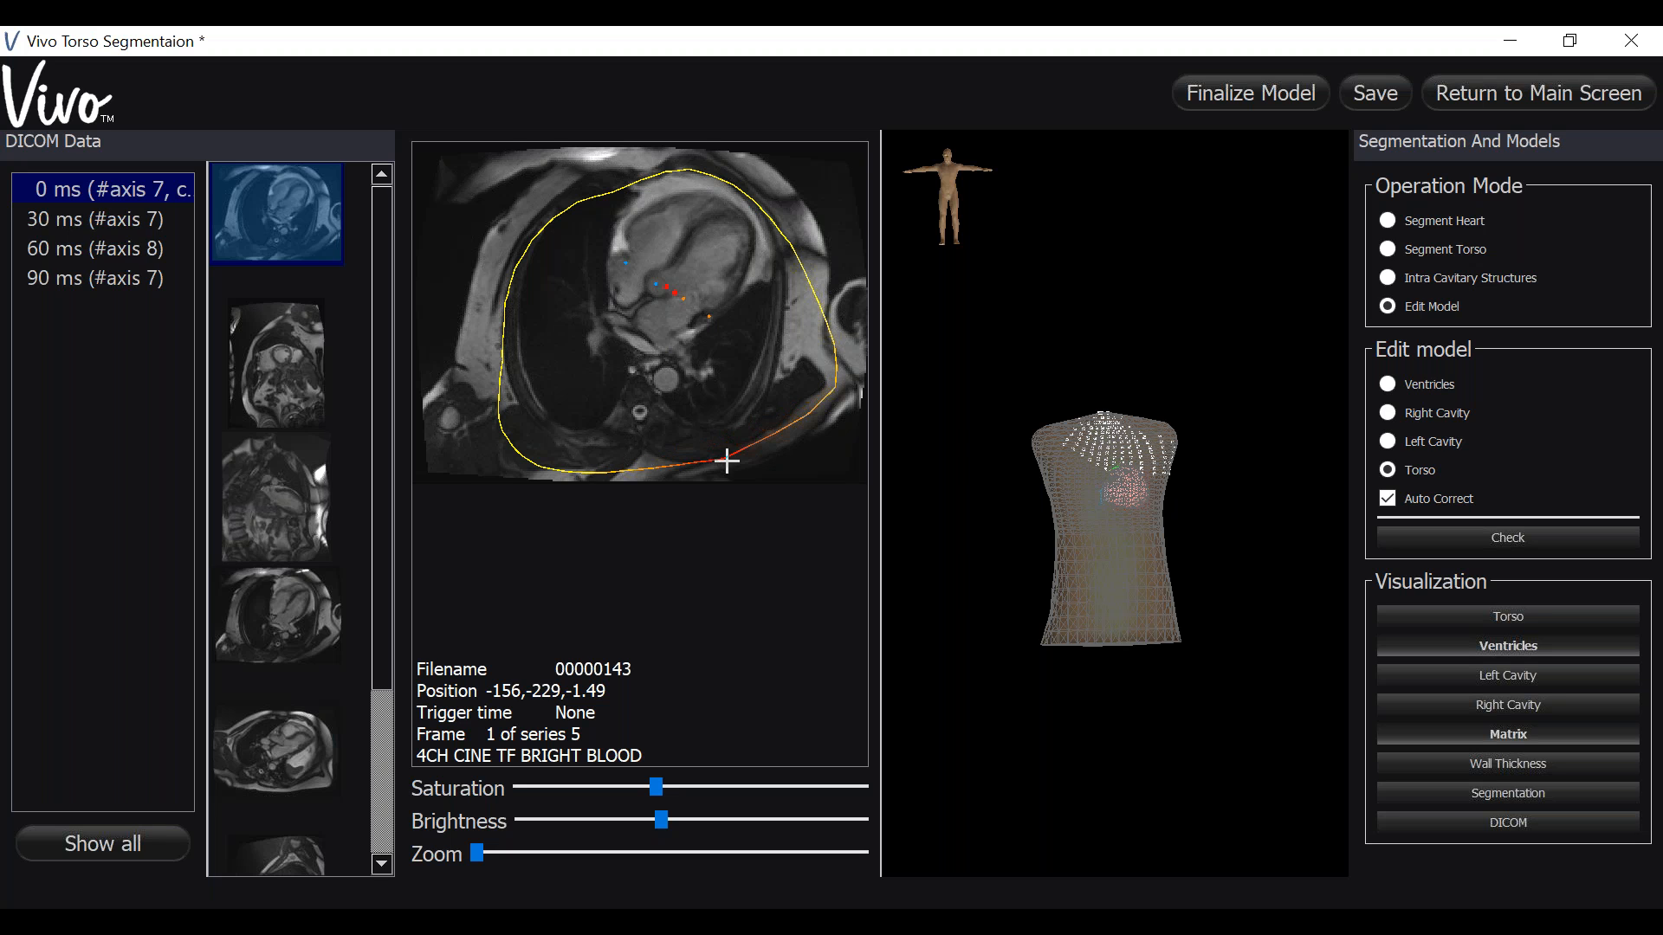
click(797, 257)
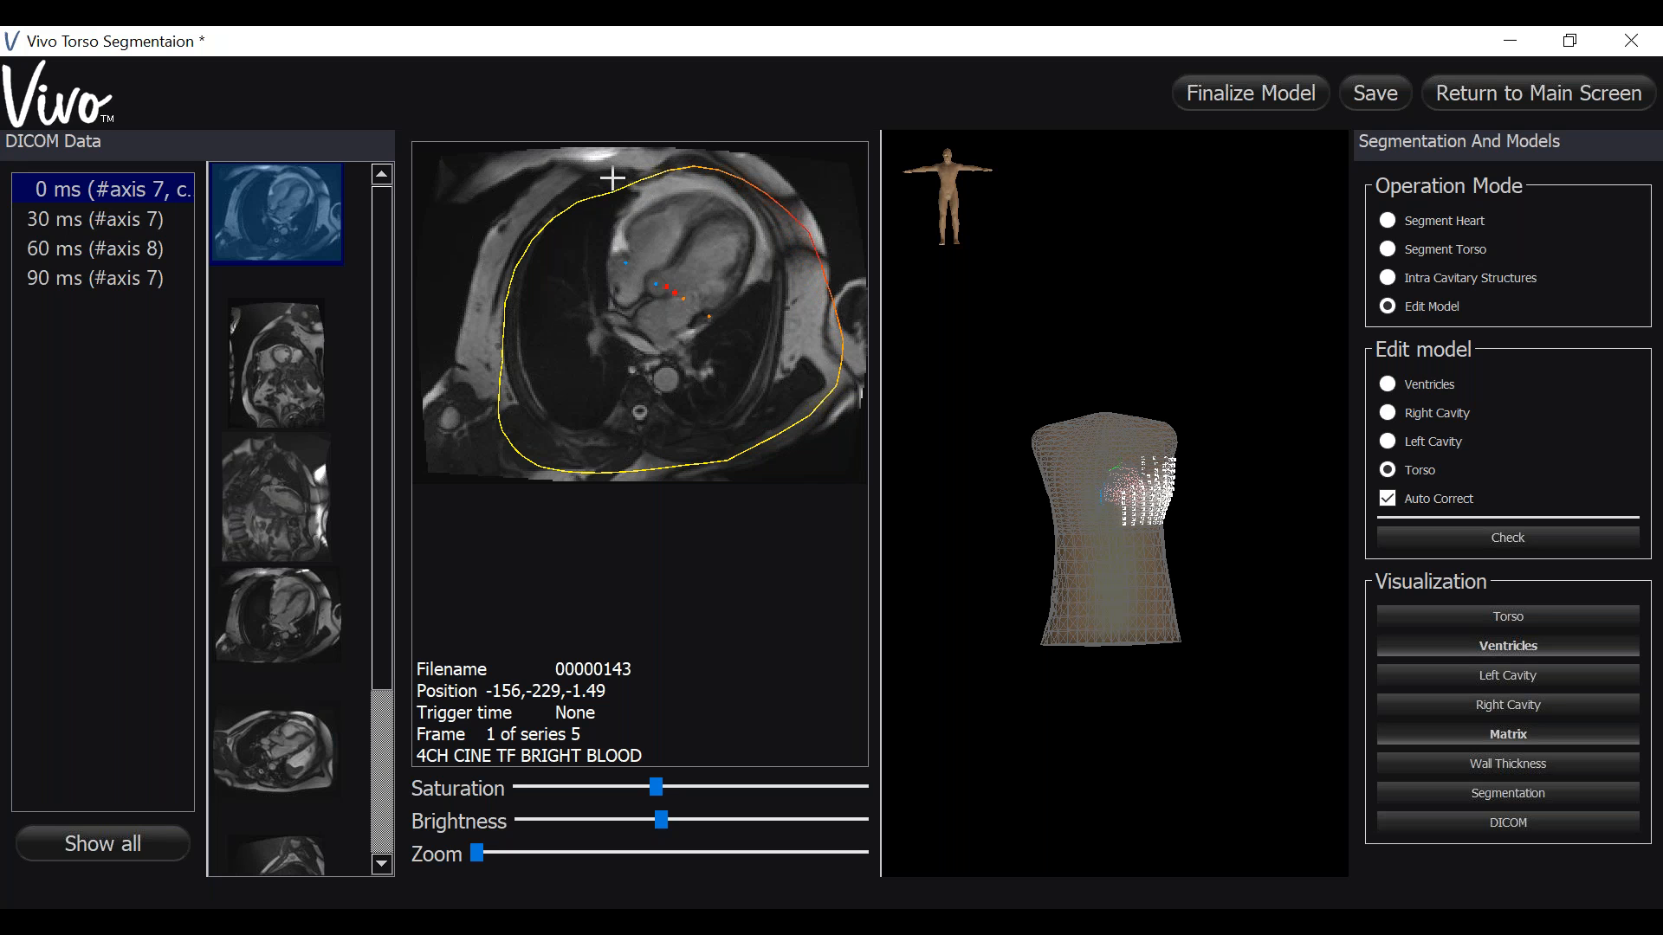
click(502, 249)
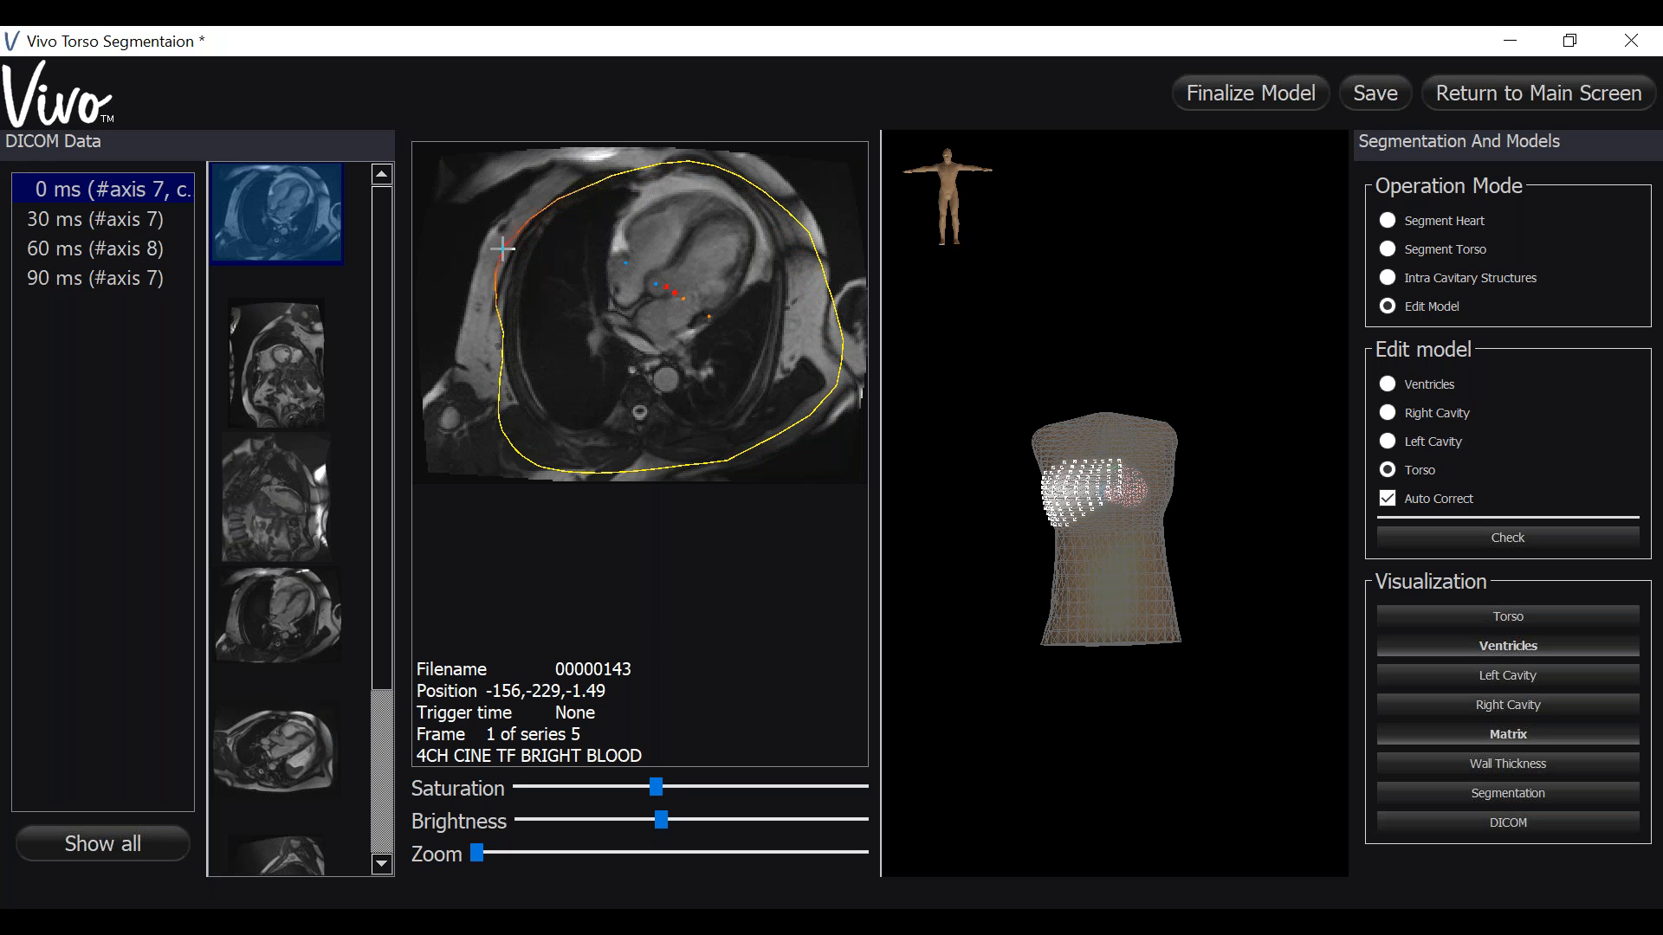
click(475, 357)
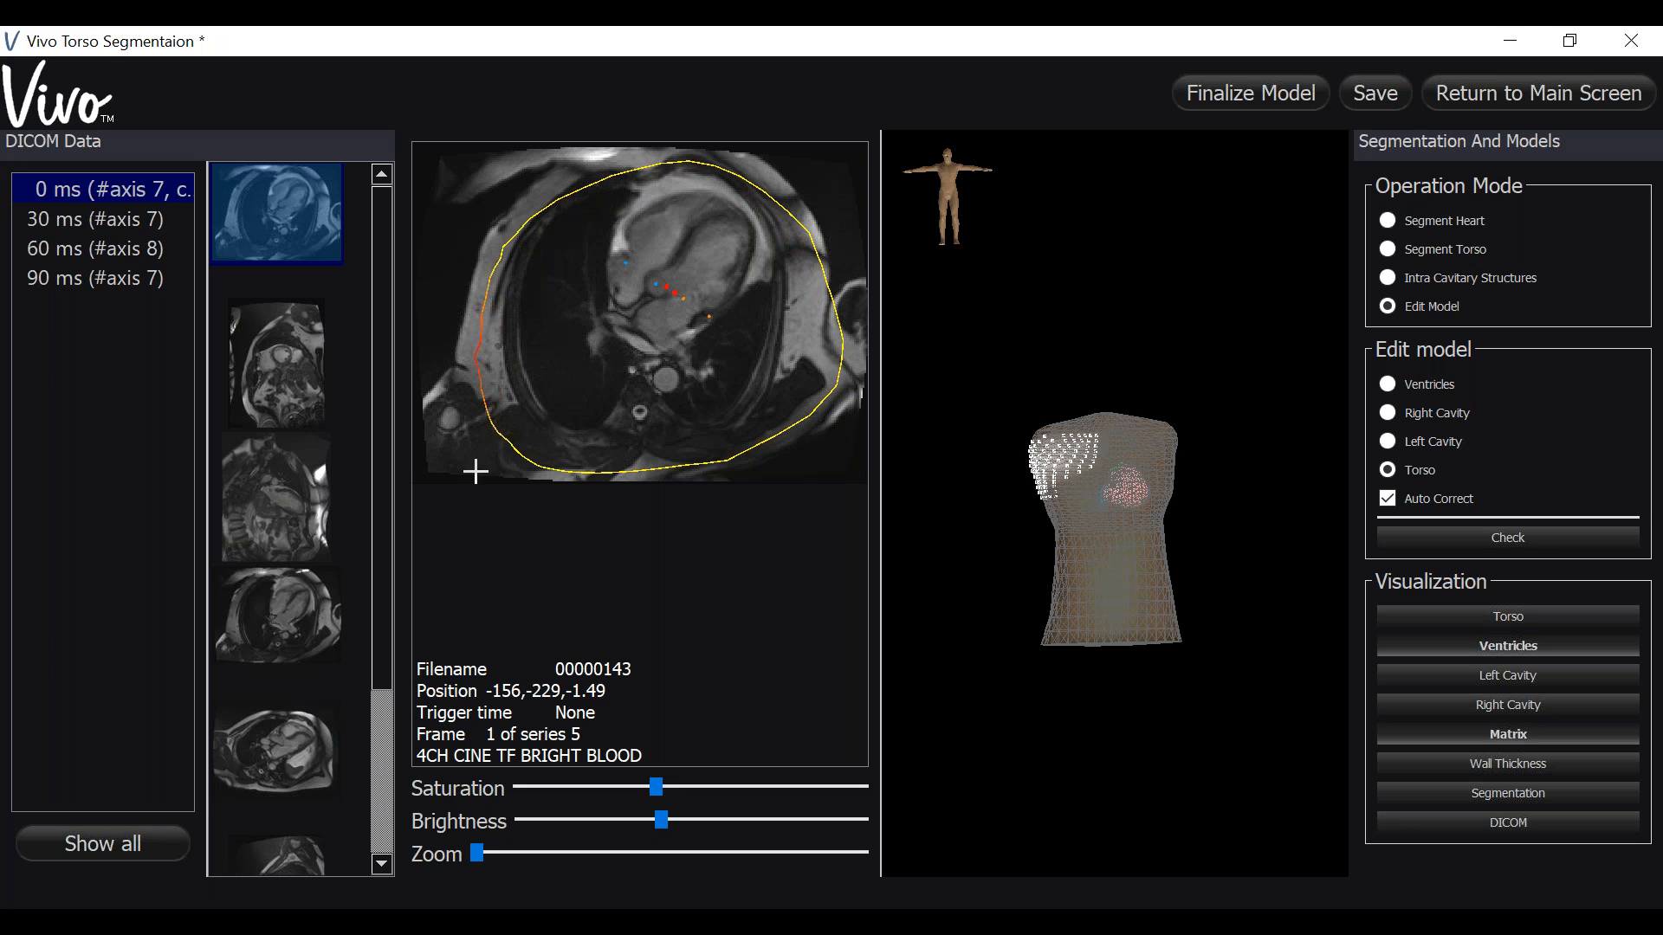
- Open the LVOT cine series and adjust the torso contour's bottom, right, top and left edges
click(287, 731)
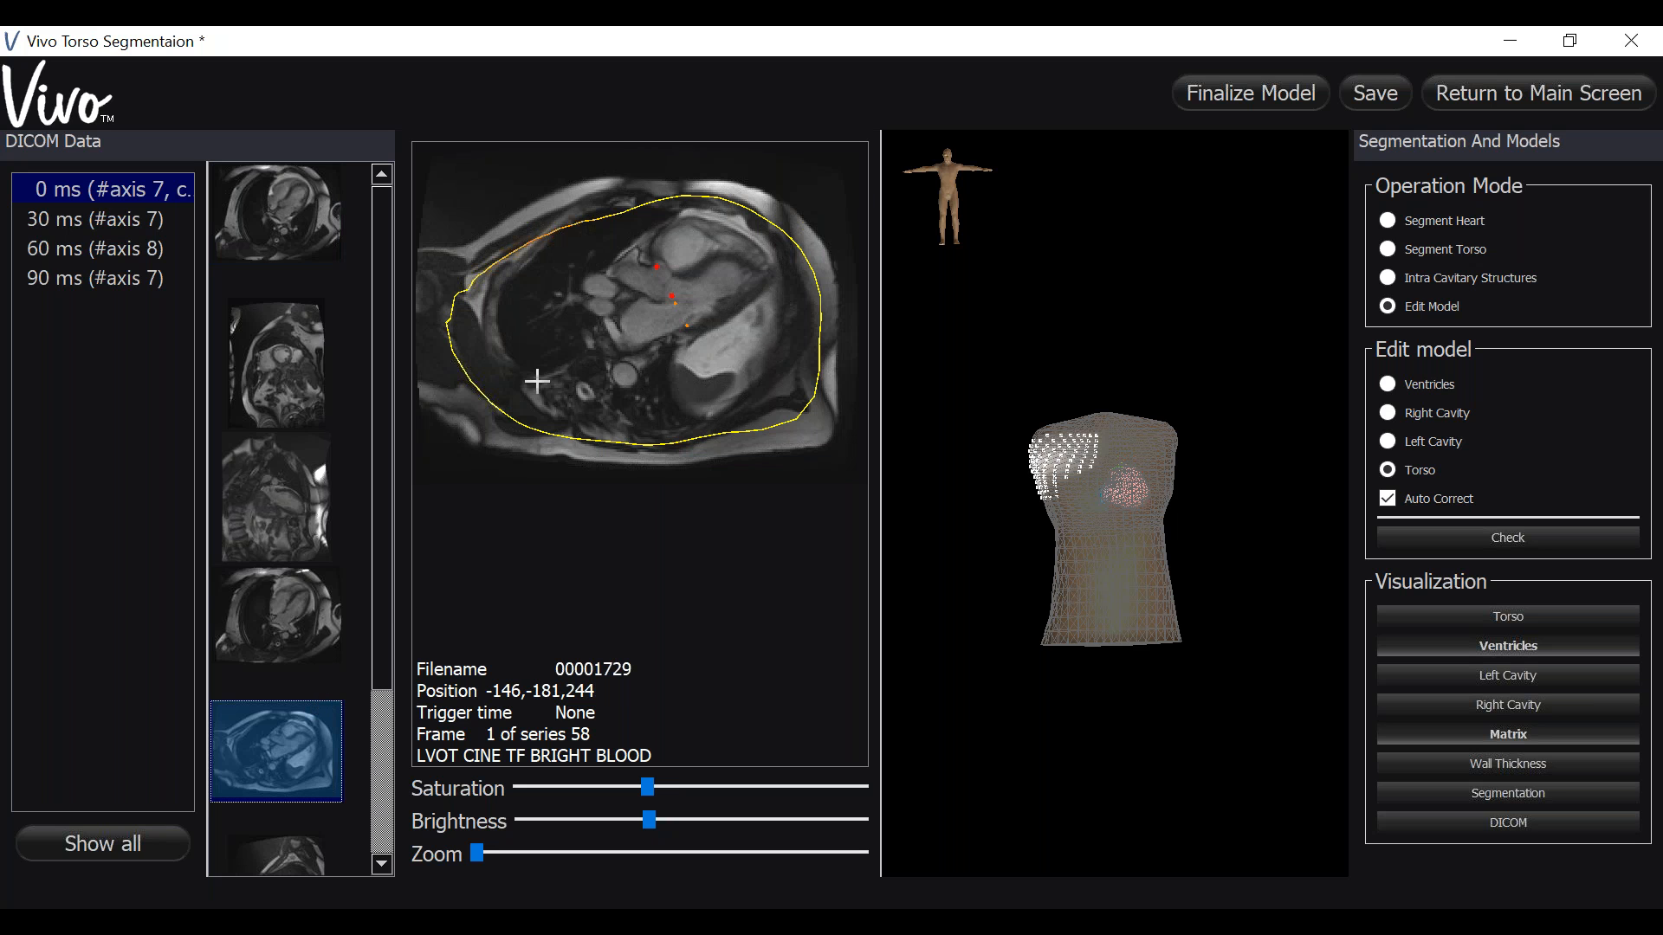
click(590, 451)
drag(715, 436, 730, 451)
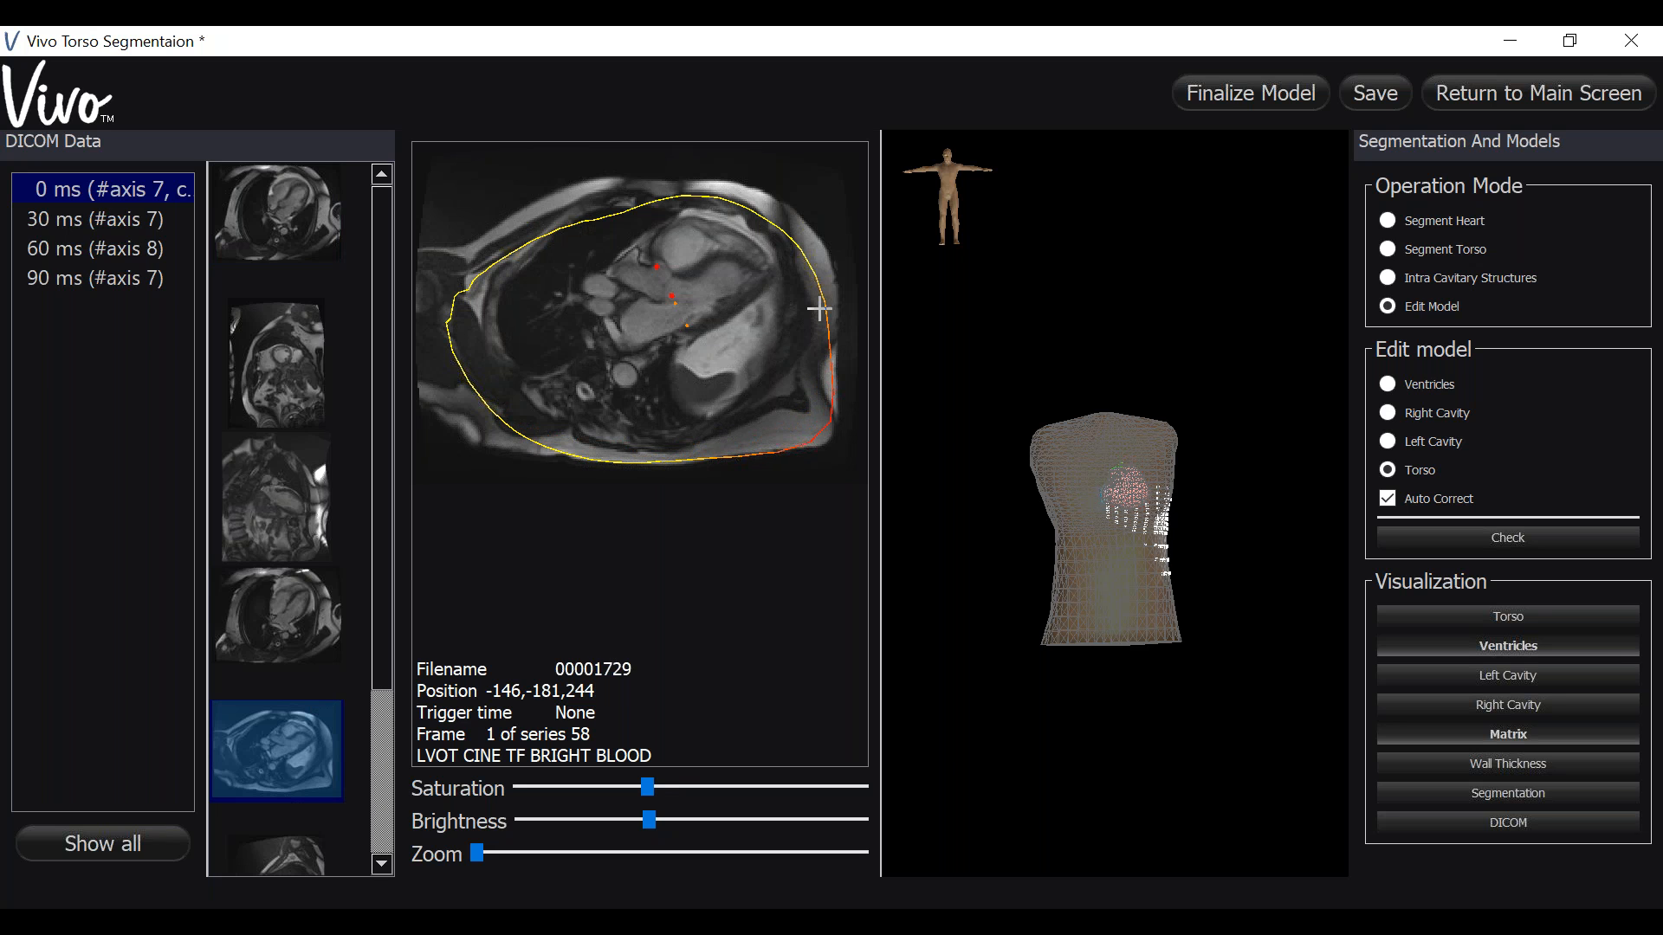
drag(832, 252, 833, 257)
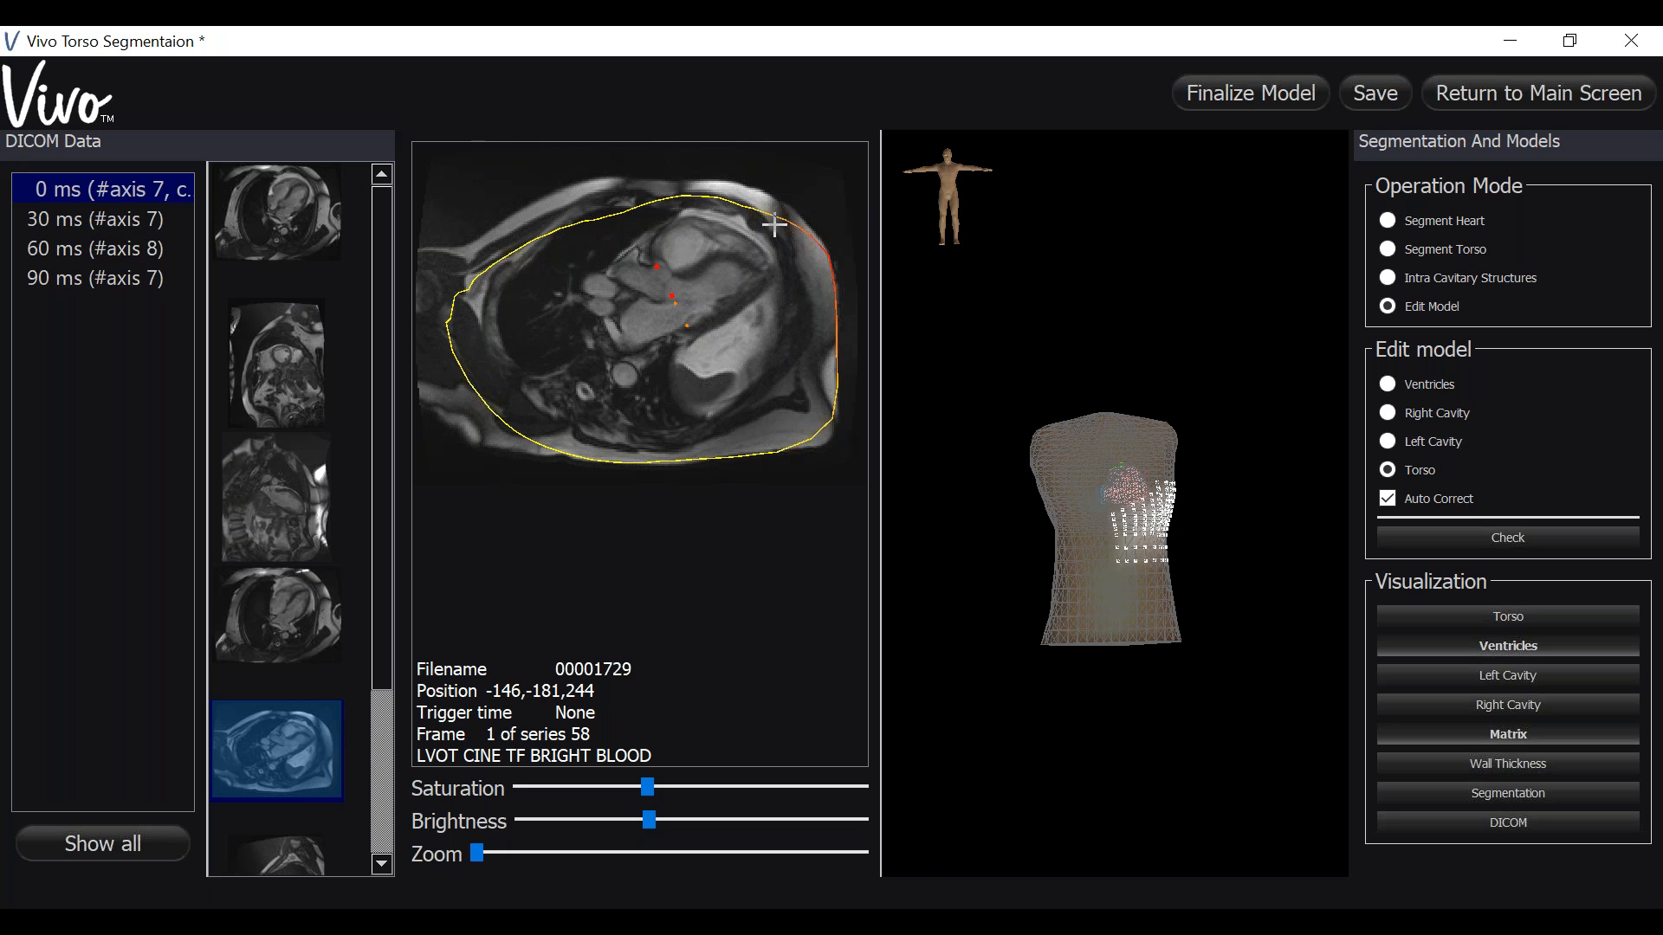
drag(749, 206, 740, 186)
mouse_move(643, 204)
mouse_down()
mouse_move(631, 189)
mouse_move(478, 244)
mouse_up()
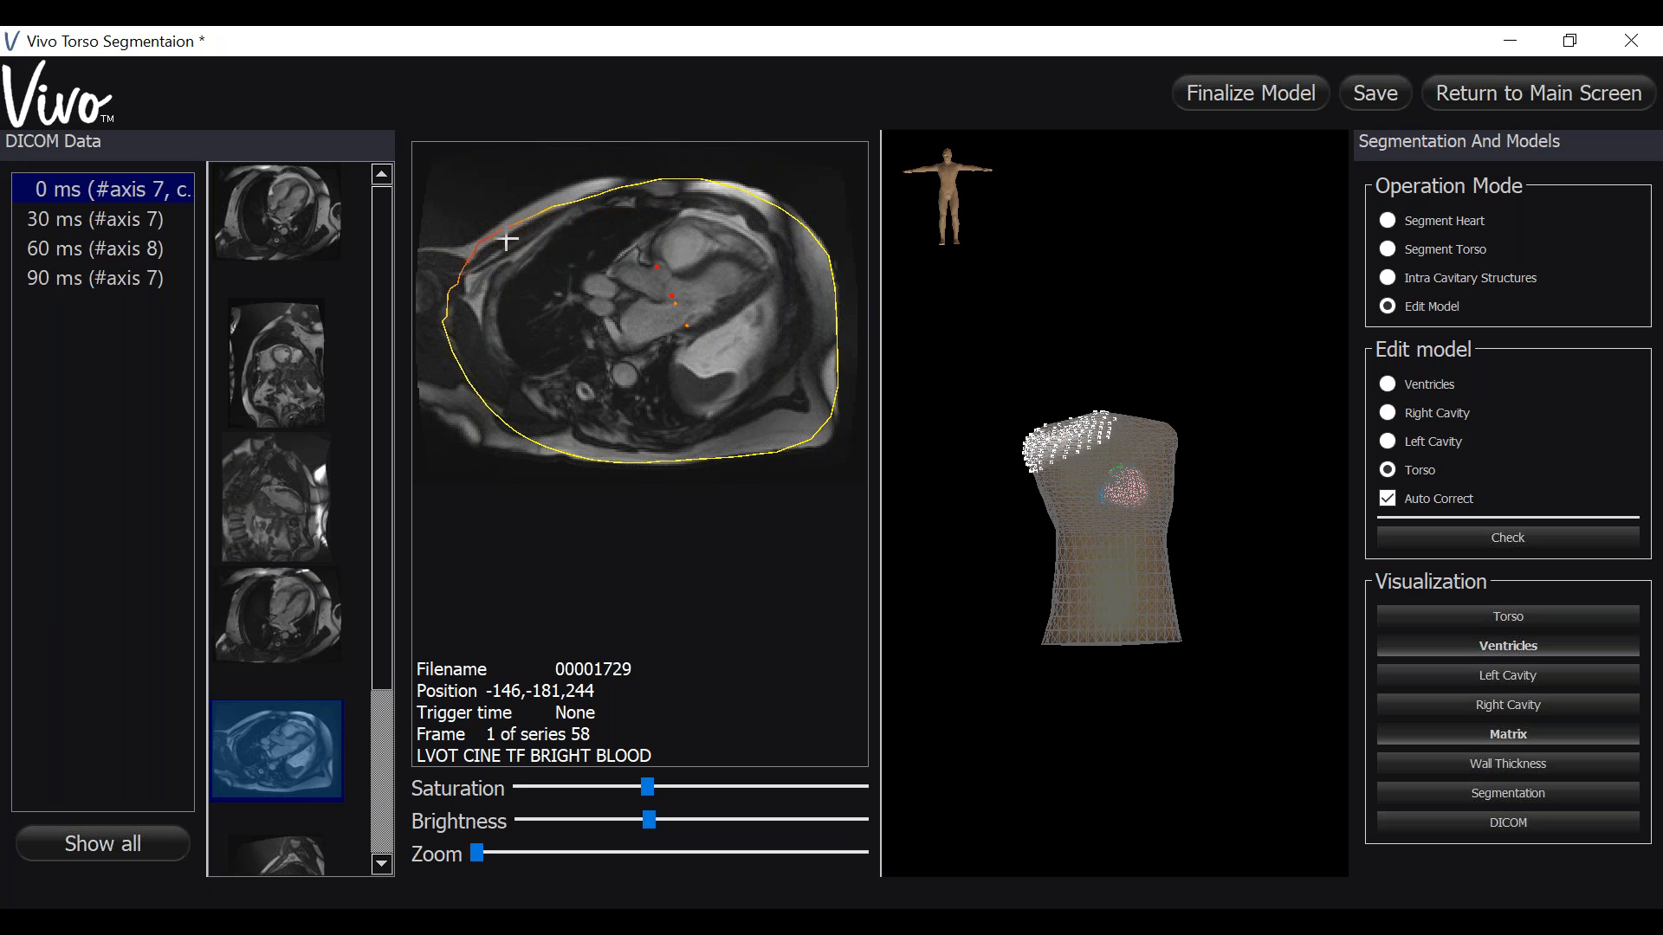
drag(569, 205, 562, 188)
drag(512, 420, 501, 418)
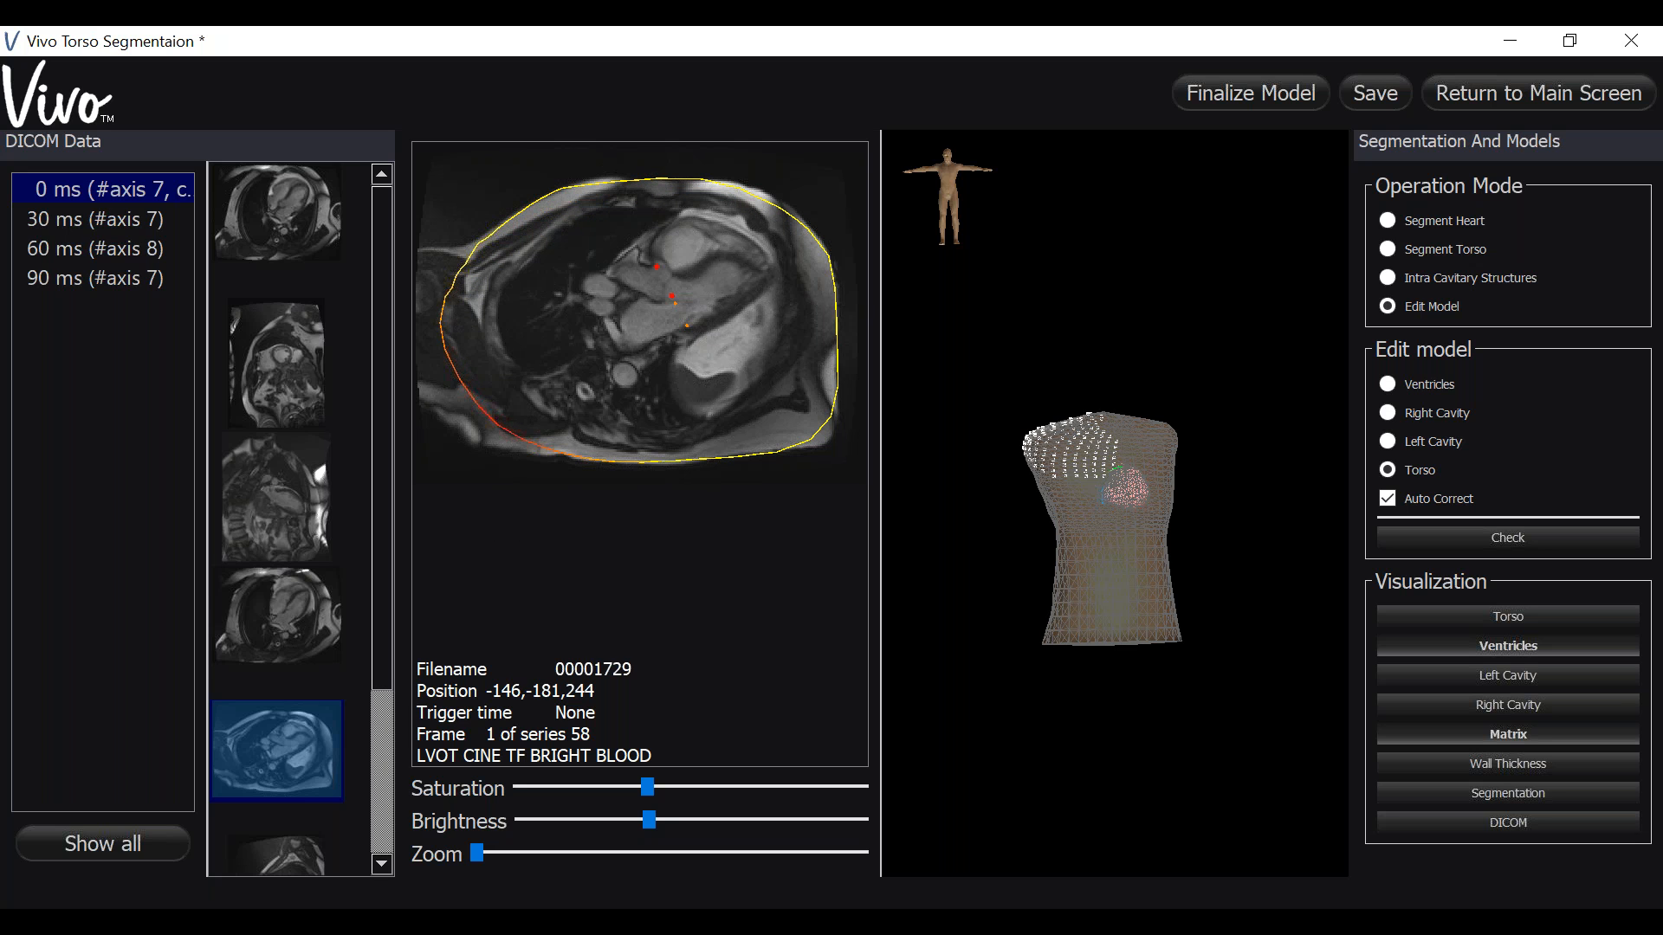
- Open the 2CH cine series and pull the torso contour's left edge outward
click(268, 611)
click(225, 544)
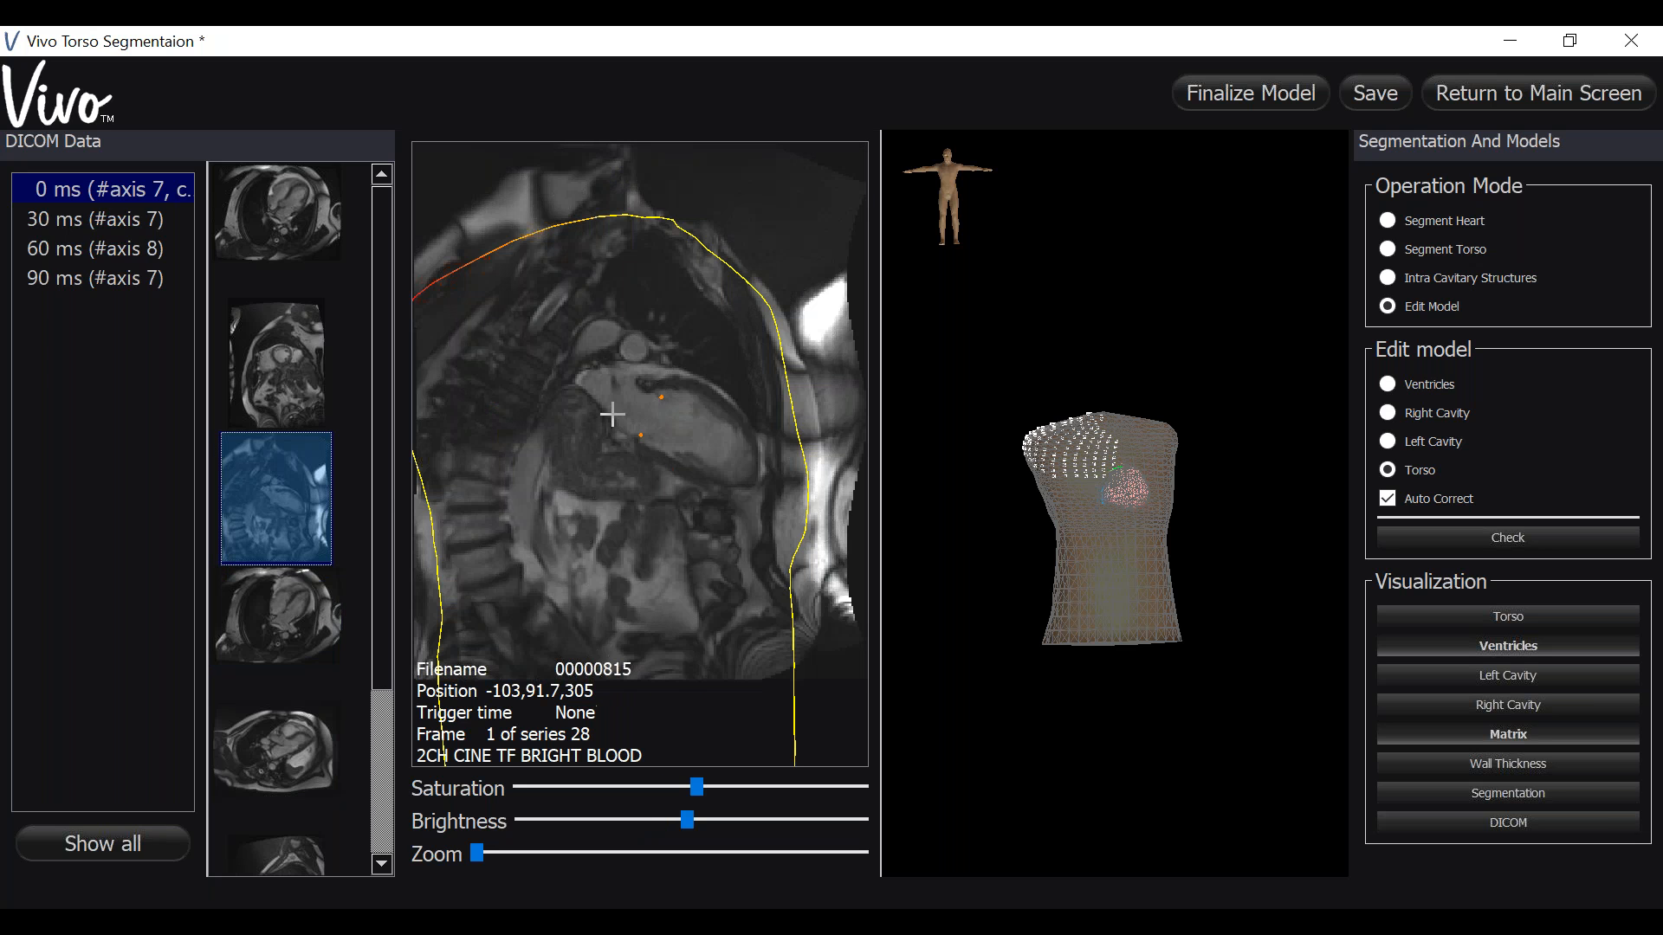
drag(432, 544, 396, 545)
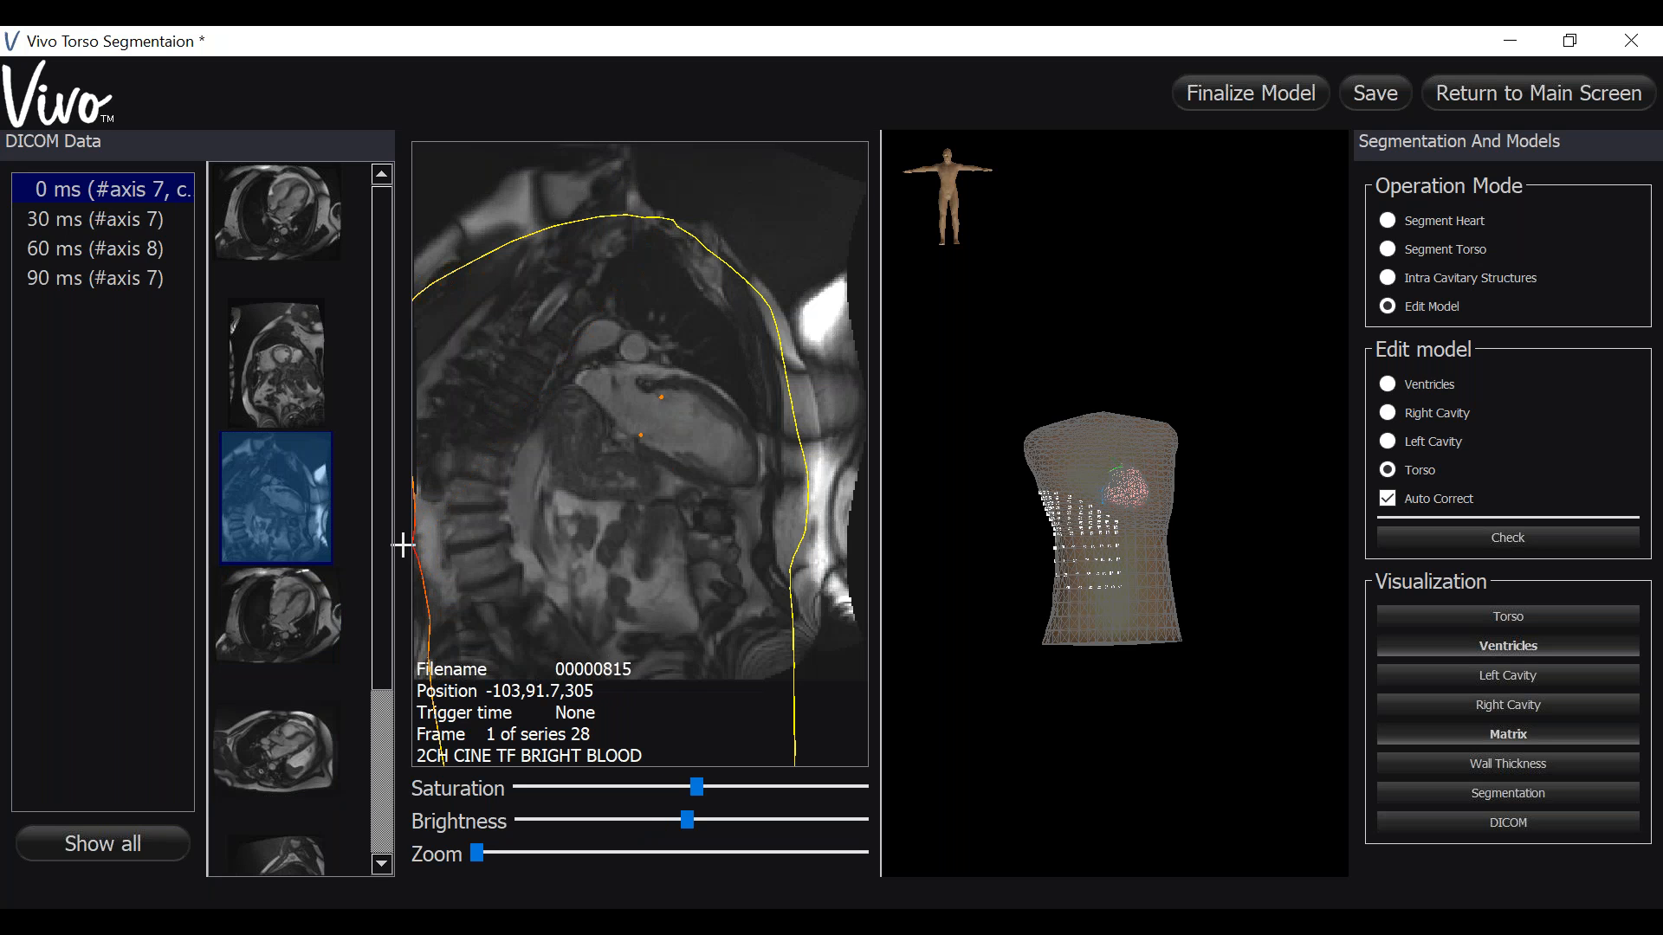
- Open the short-axis cine series and correct the torso contour's lower-left and top edges
click(269, 353)
drag(514, 622, 495, 626)
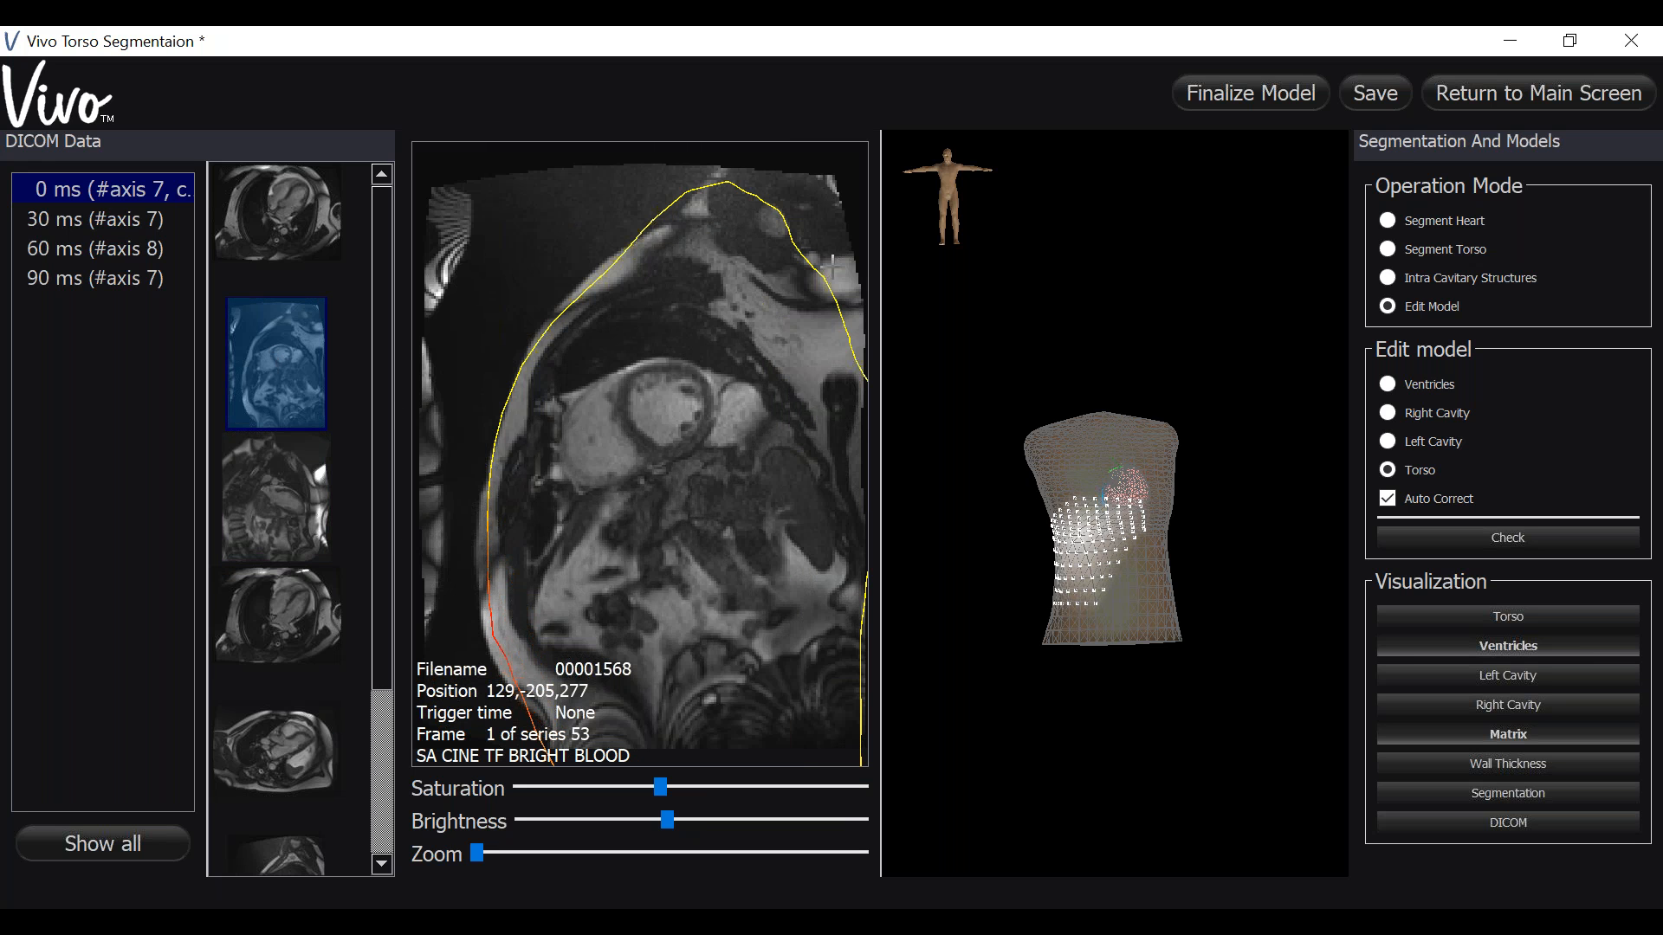
drag(717, 199, 723, 203)
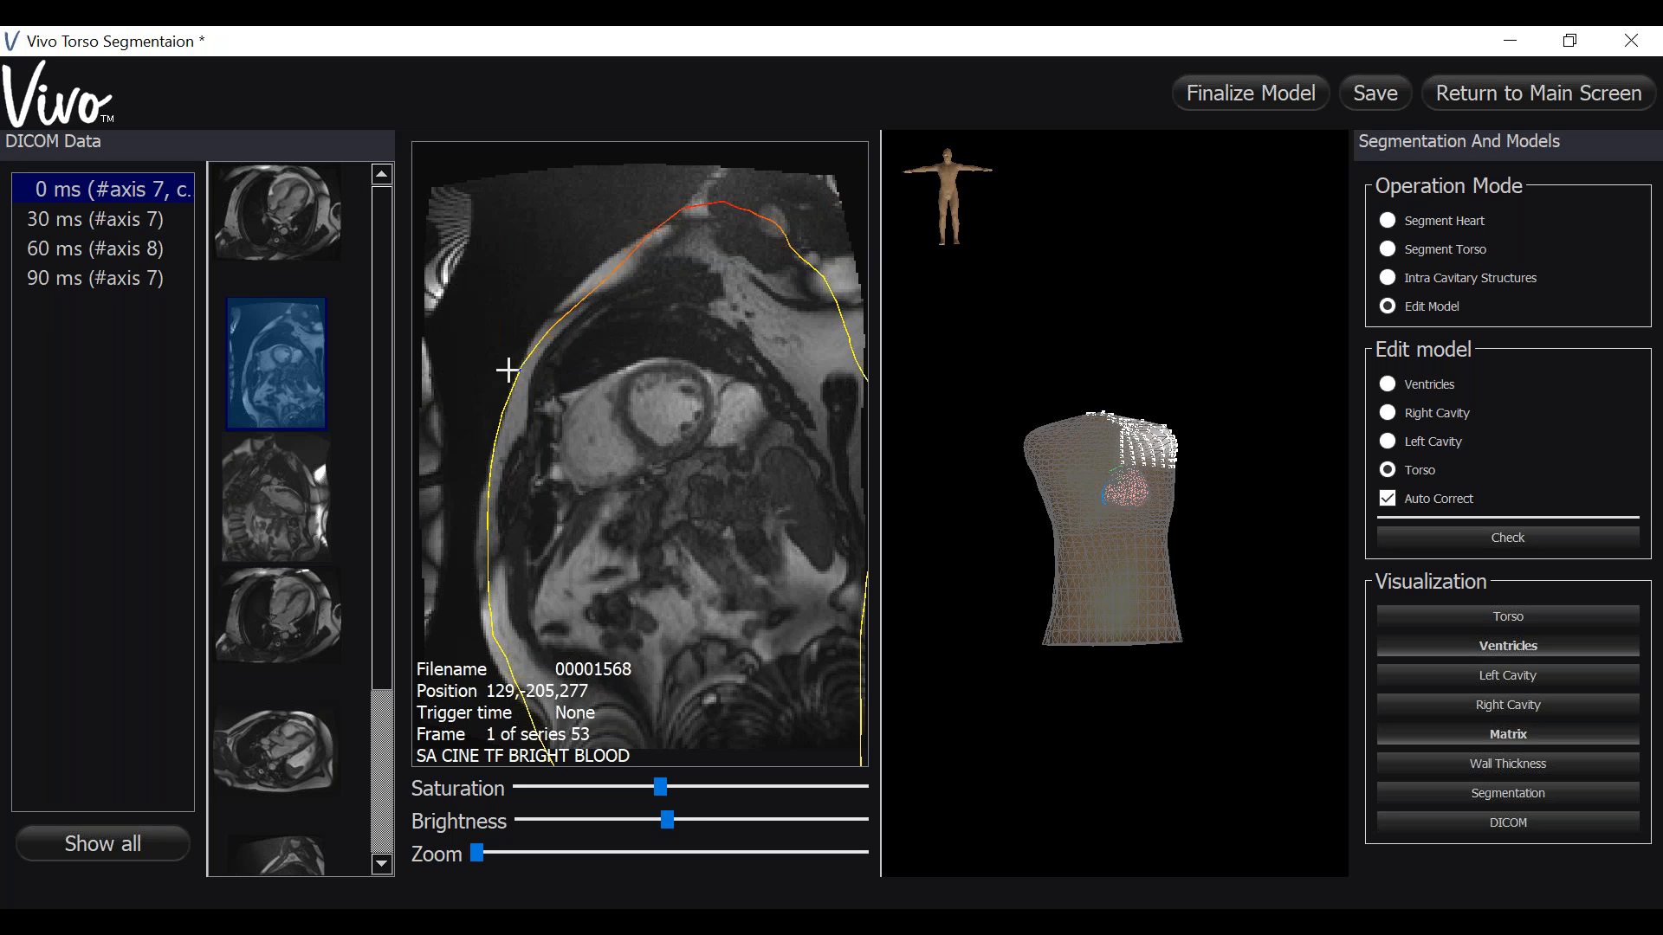
- Open the 4CH stack cine series and adjust the torso contour's lower edge
click(303, 530)
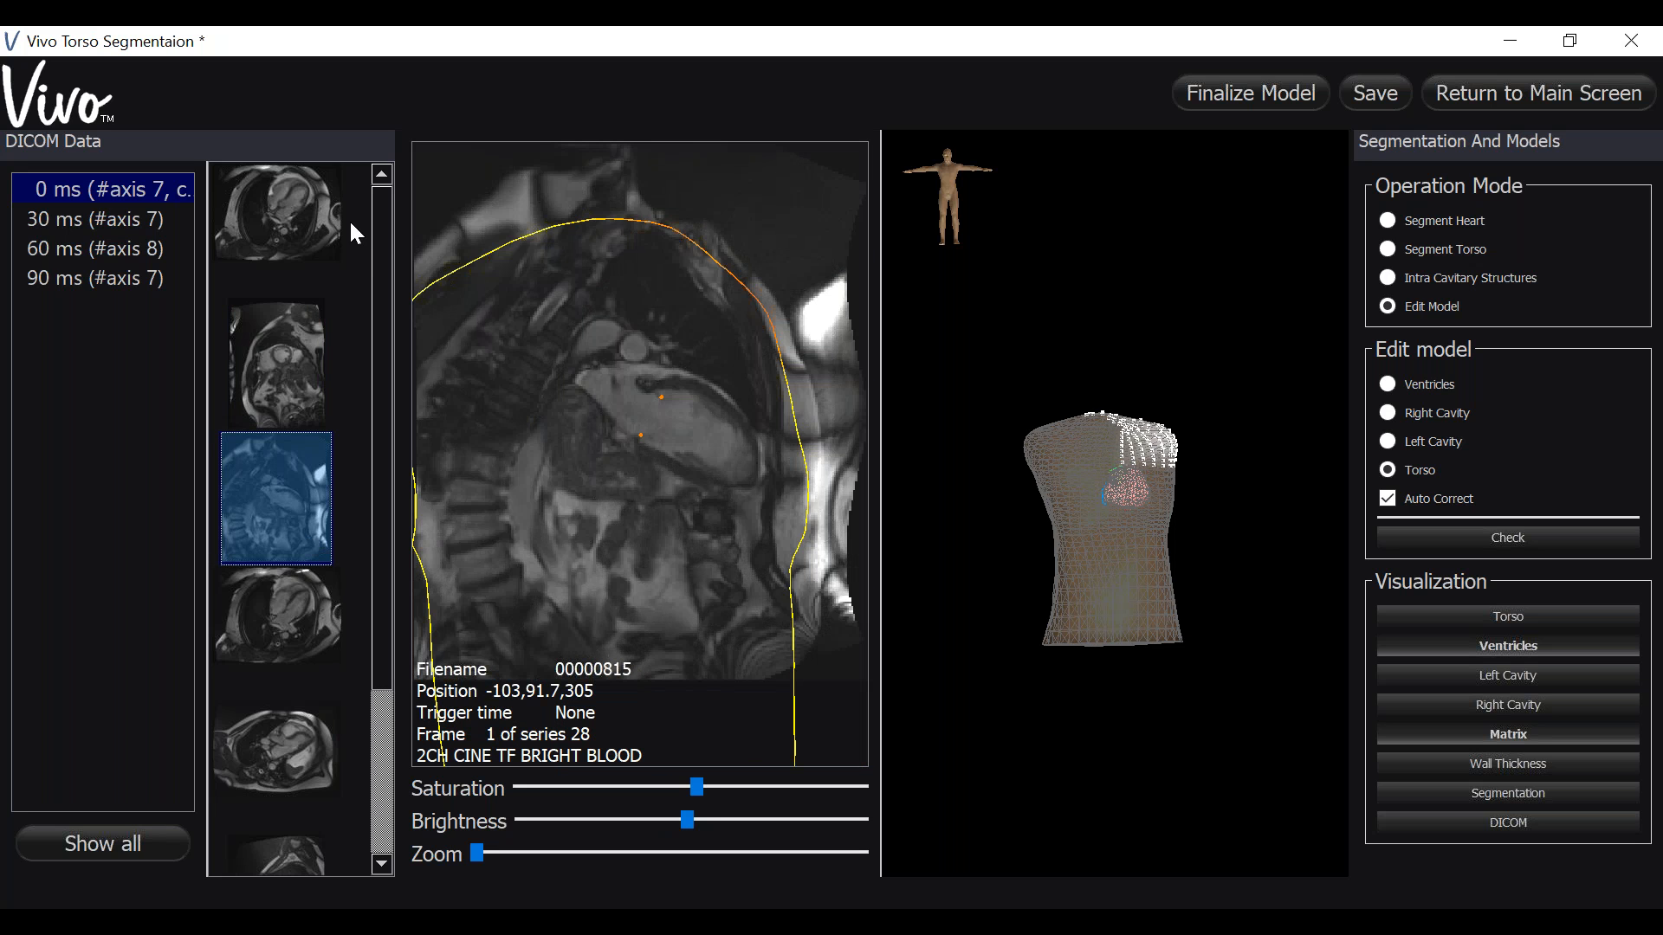
click(383, 843)
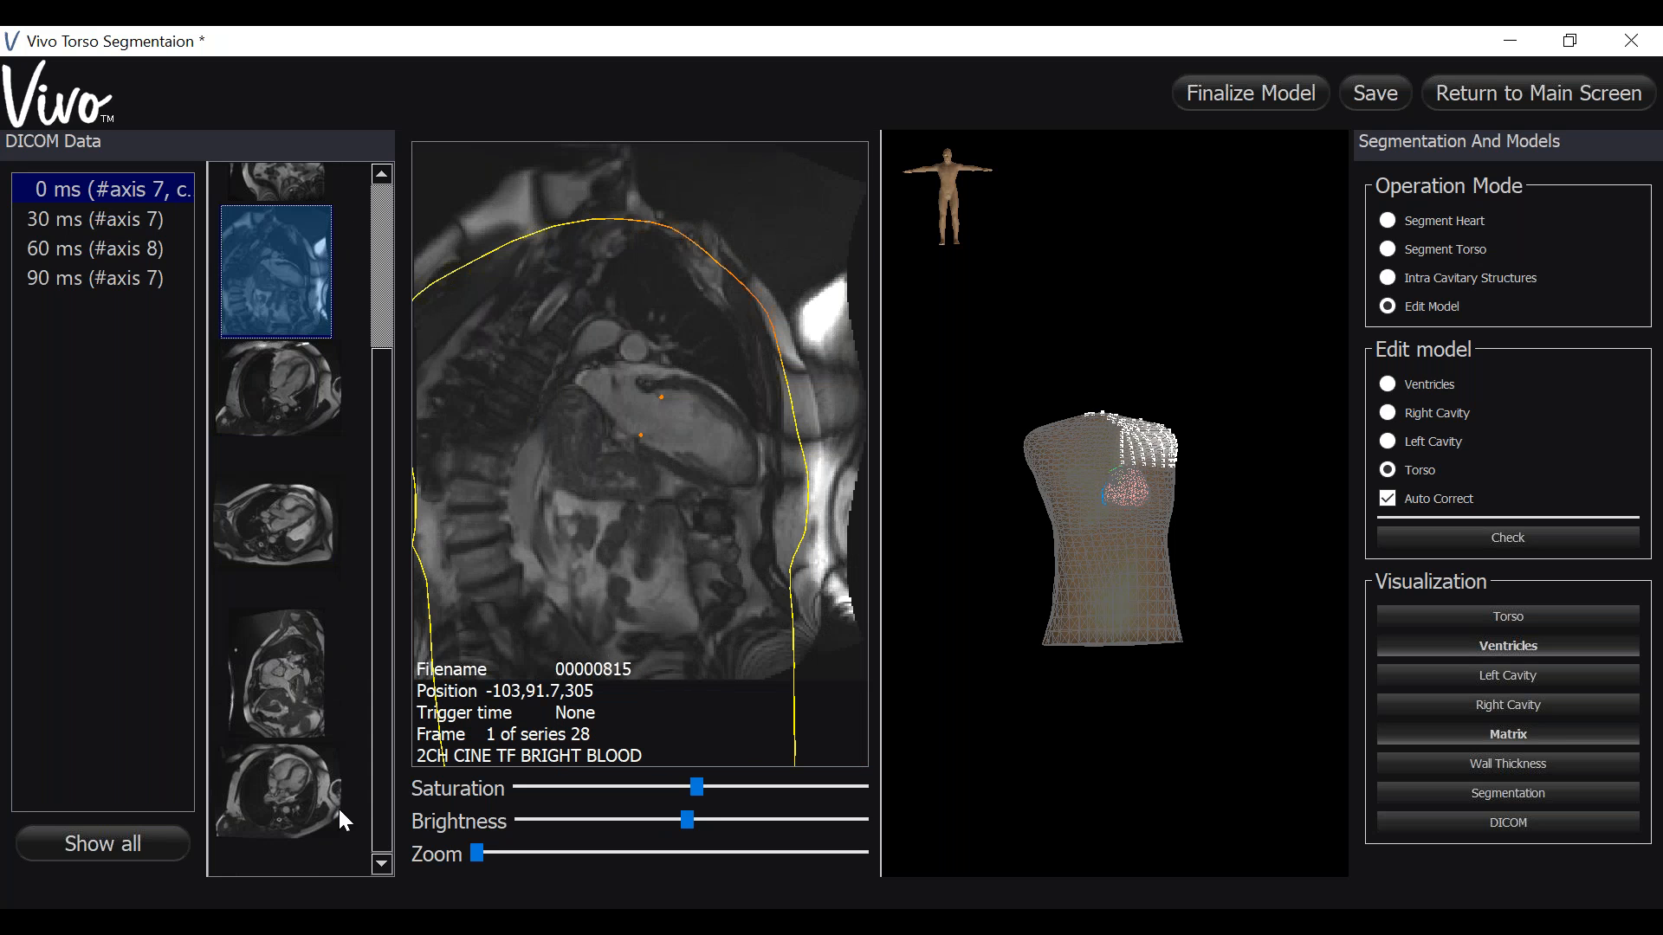
click(338, 808)
drag(746, 443, 753, 455)
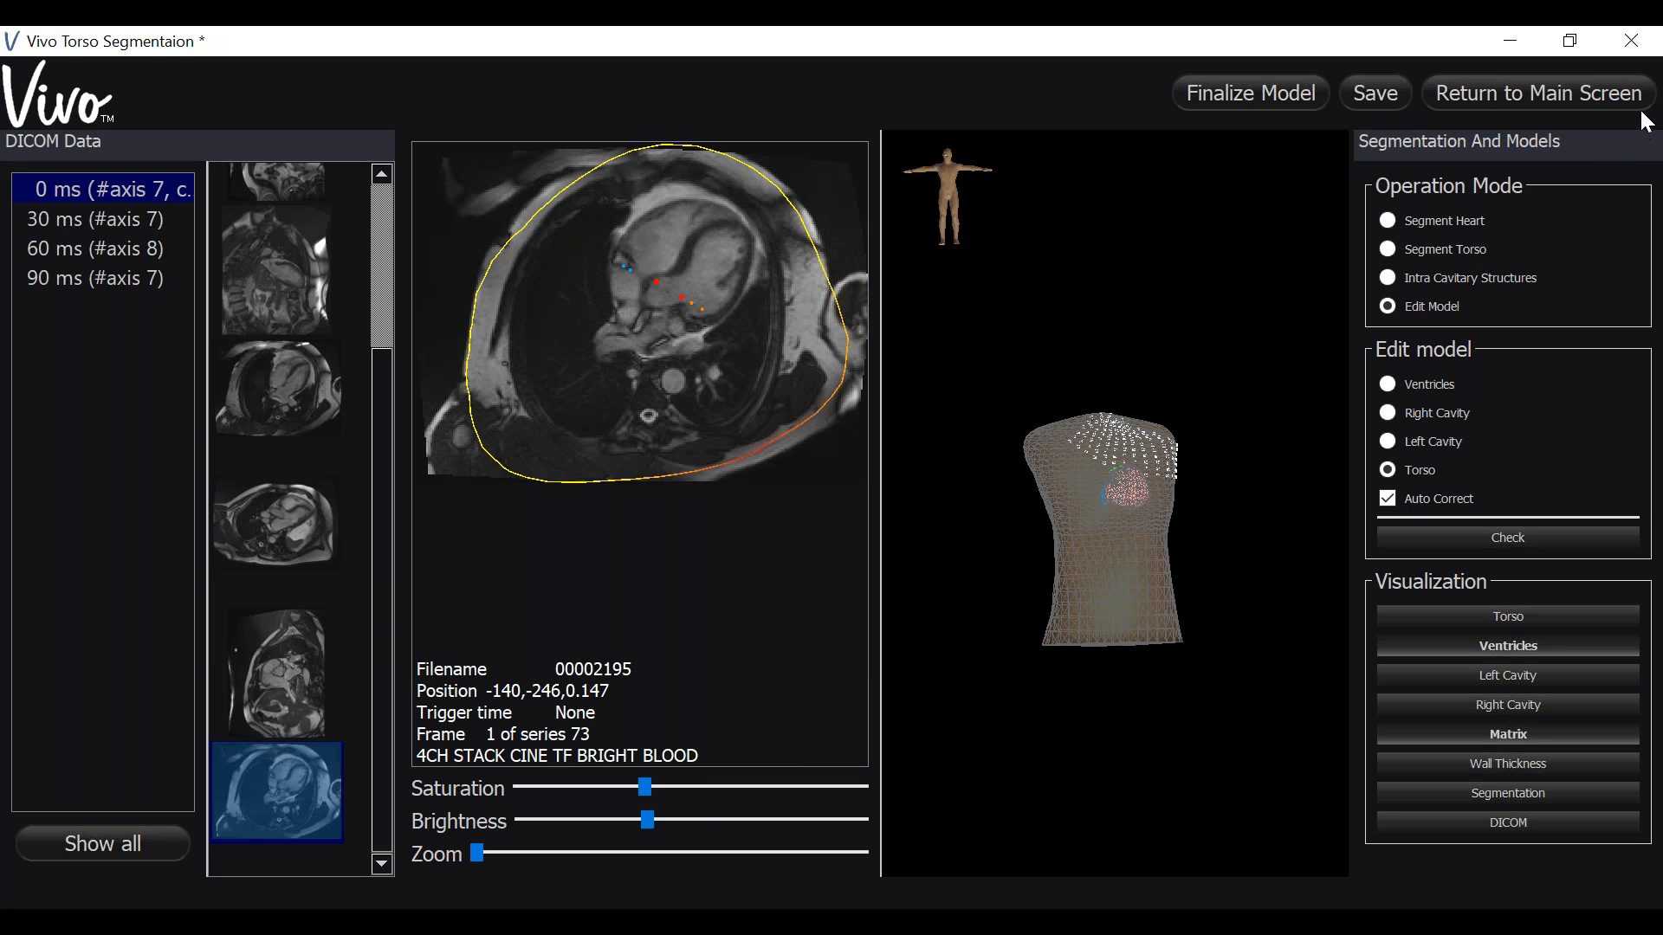
- Step through the AOV and LVOT series to the series 59 slice and correct the torso contour's lower-left edge
click(304, 684)
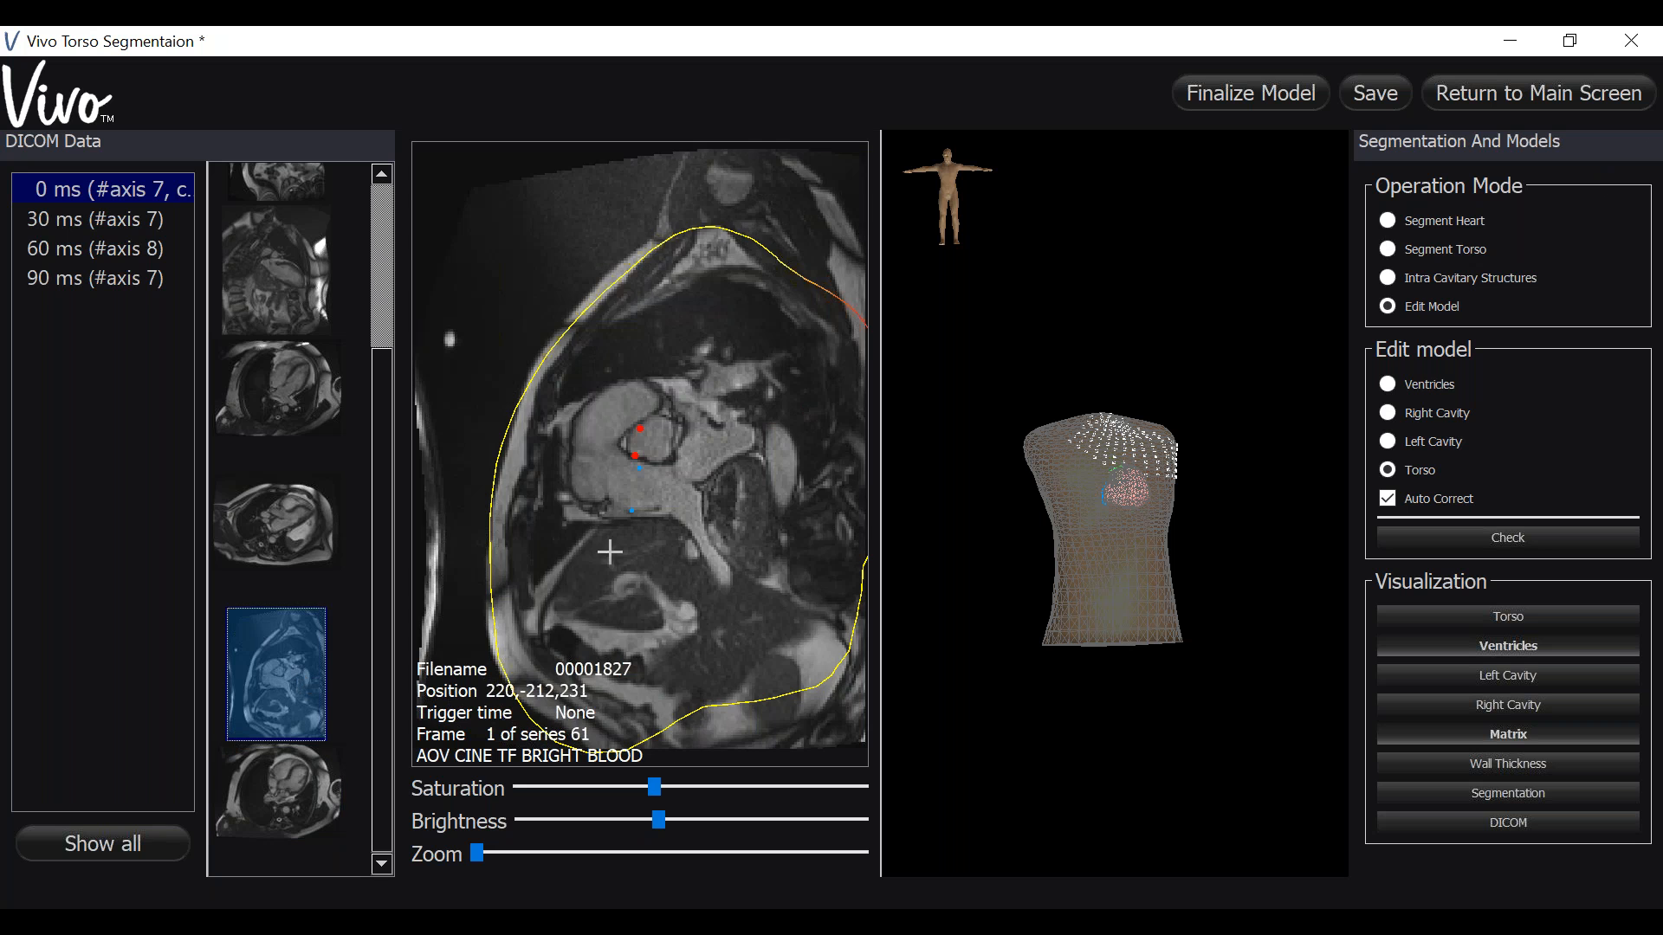
click(329, 563)
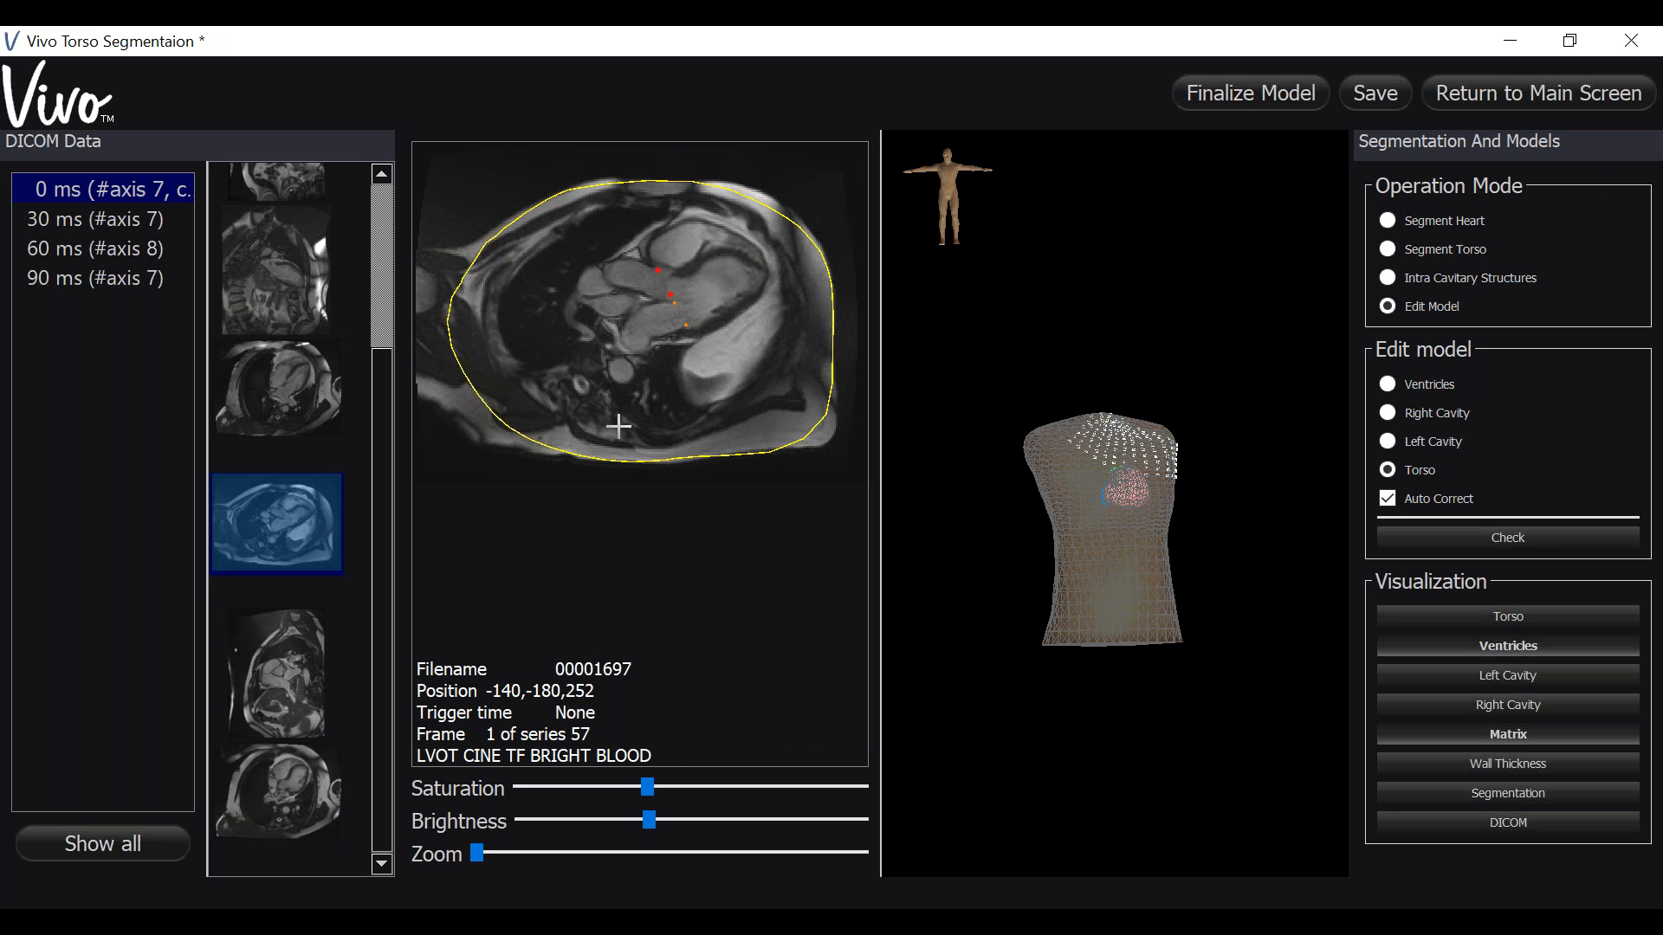
scroll(618, 426, down, 1)
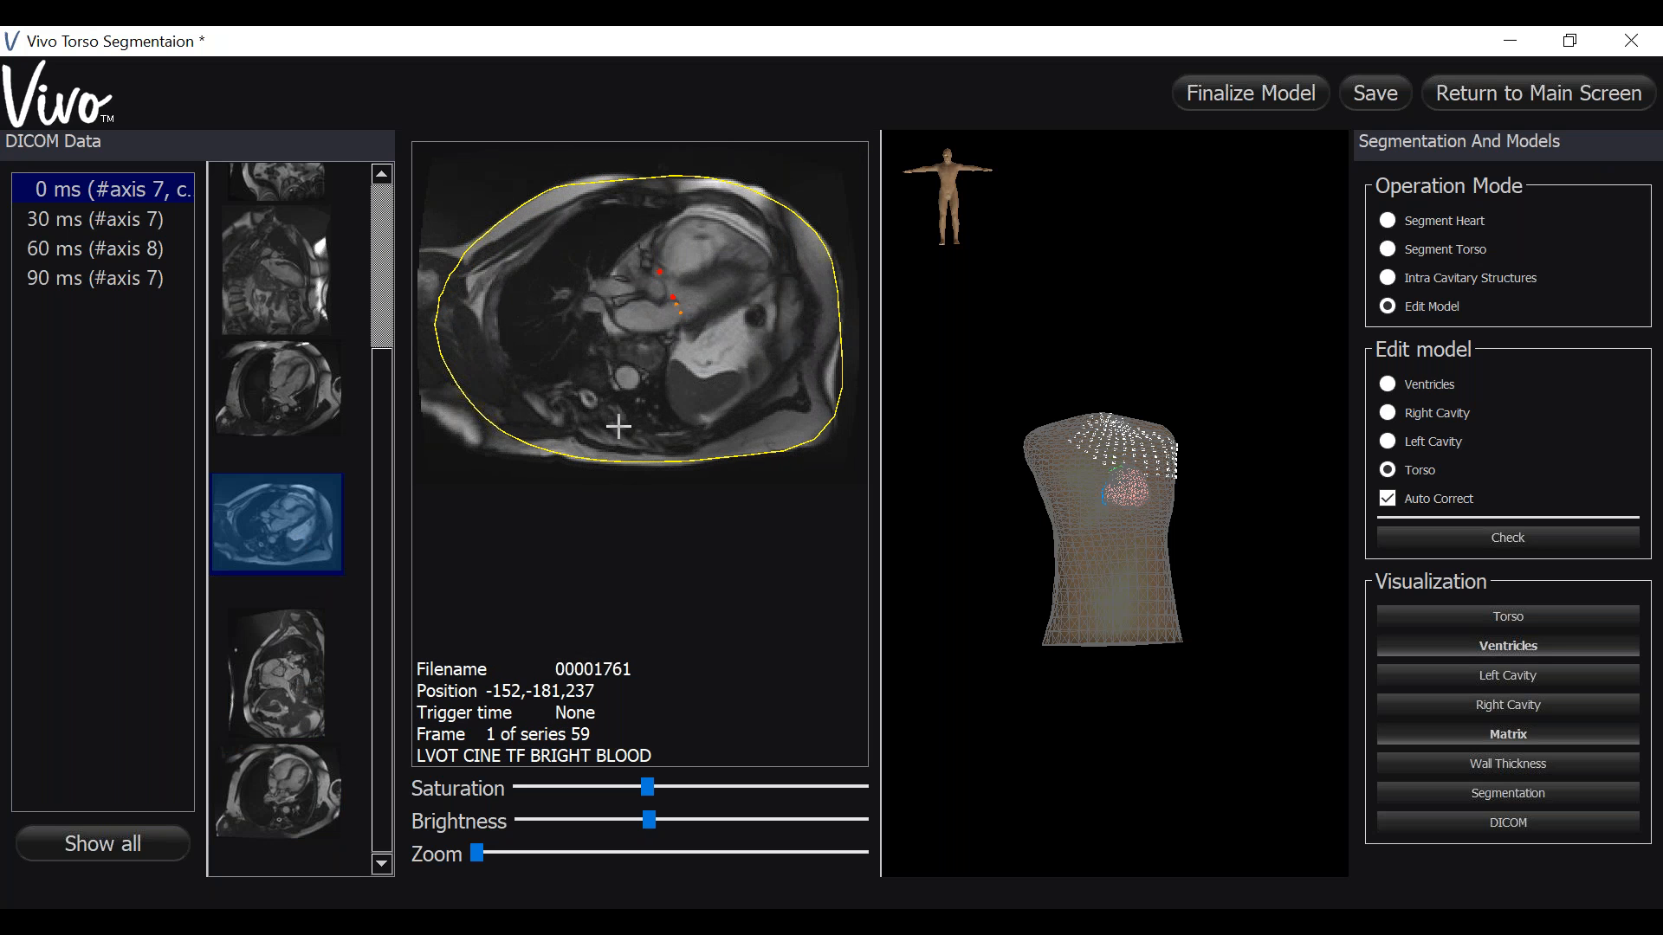
click(496, 439)
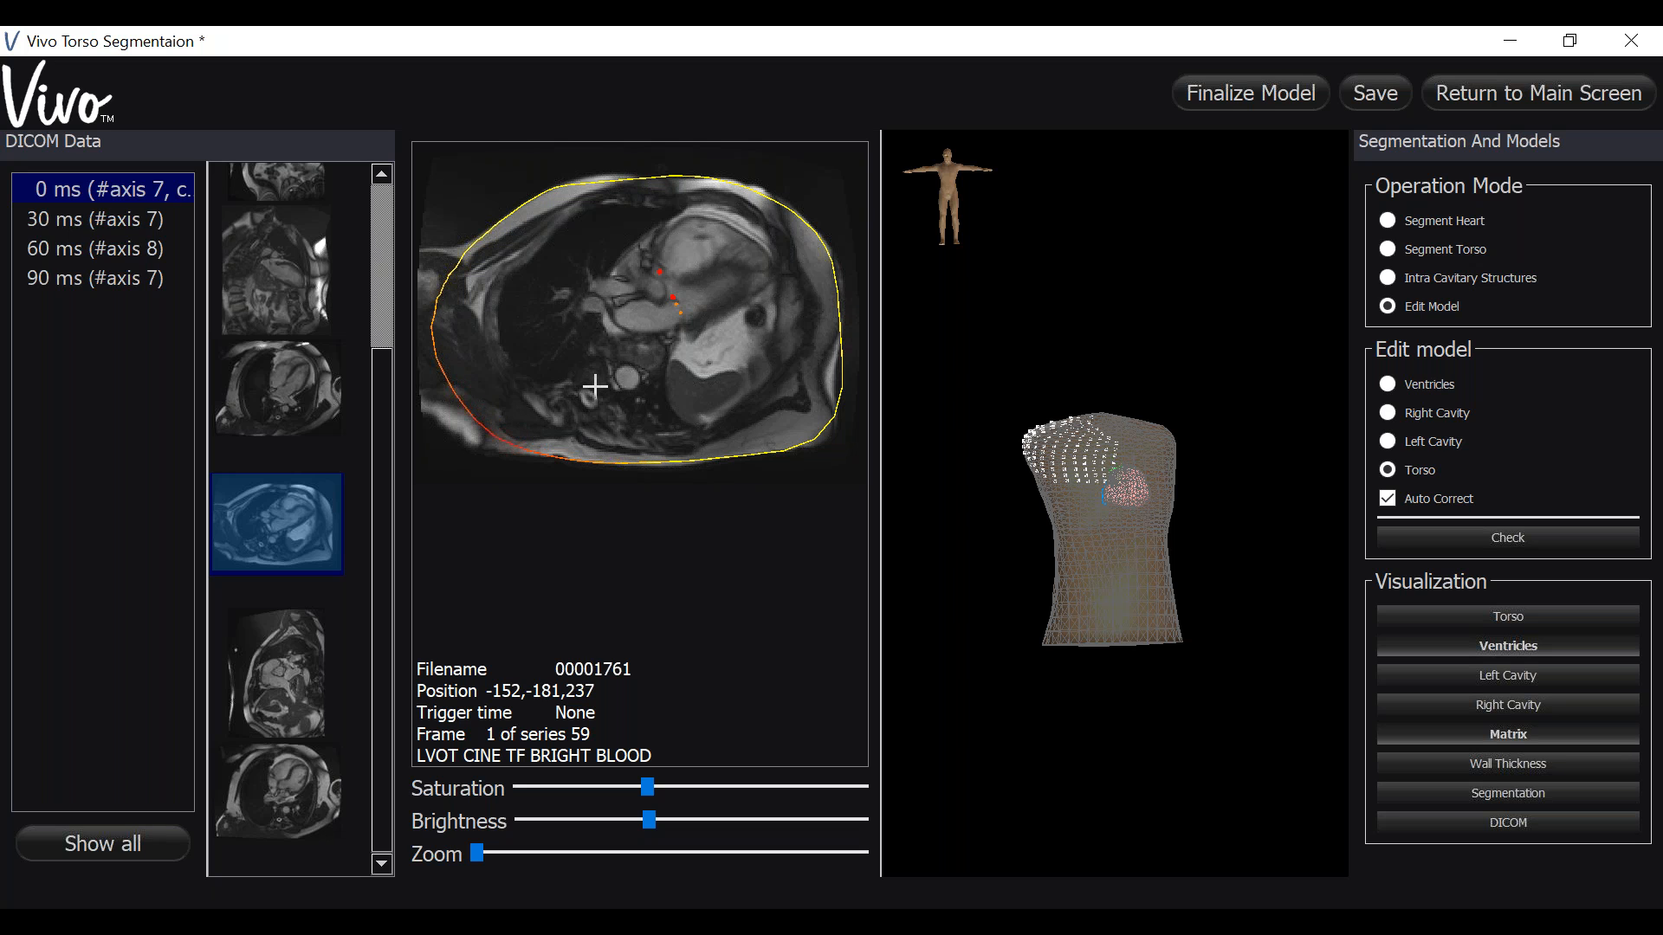
mouse_move(595, 387)
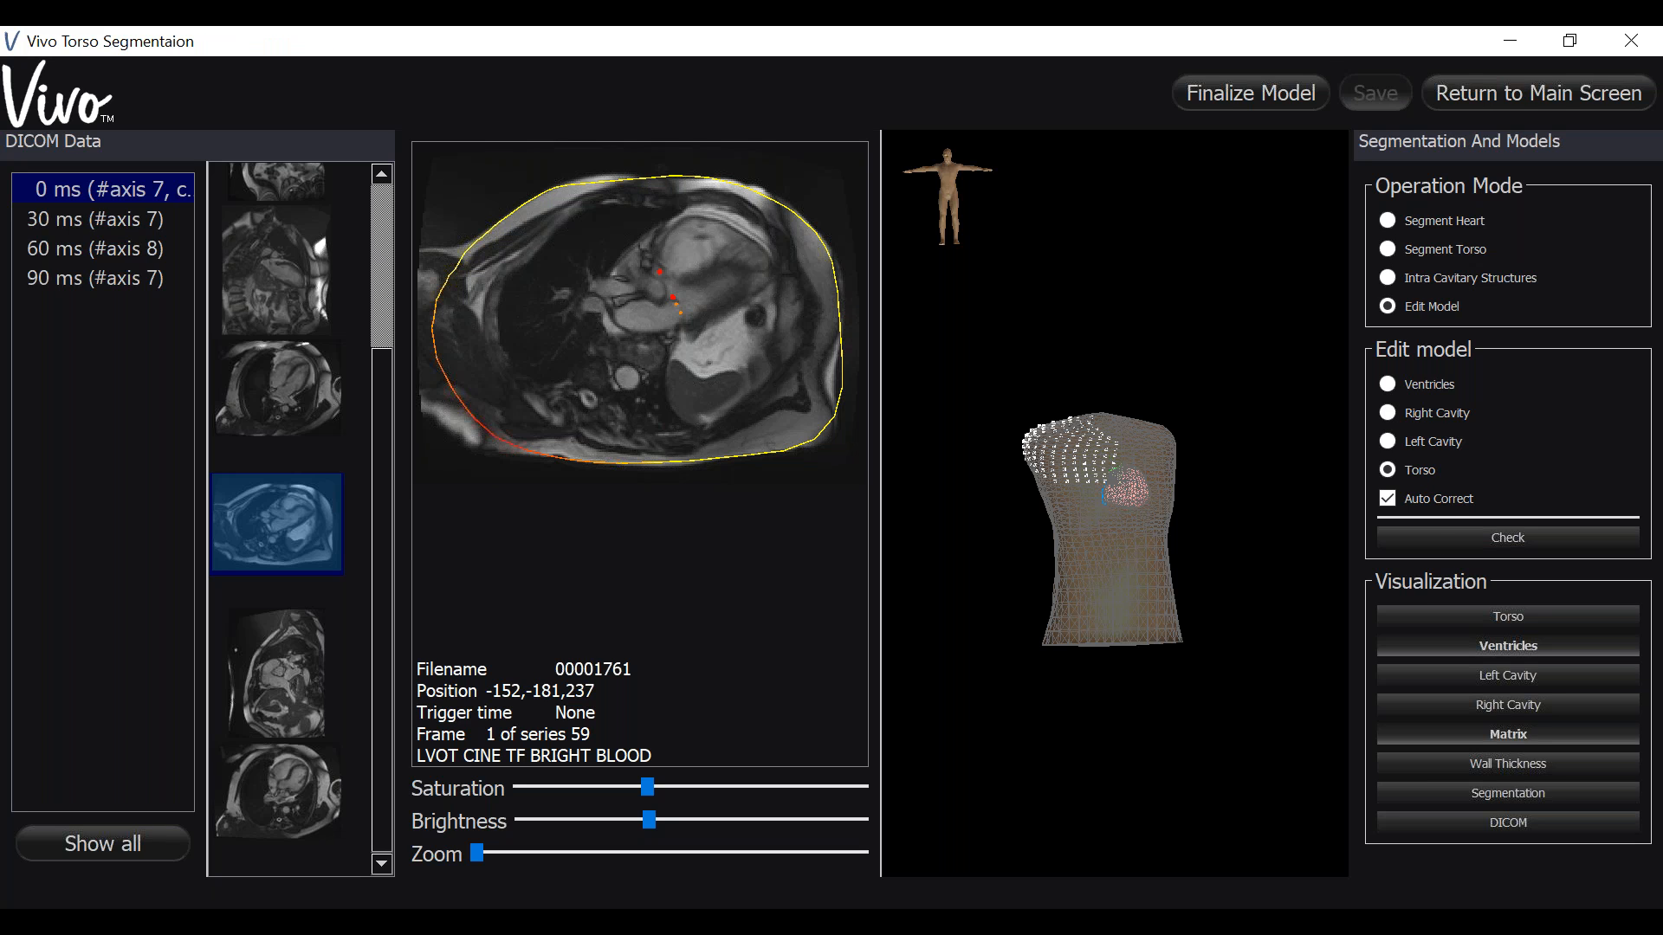
- Run the model check and close the result message
click(1435, 539)
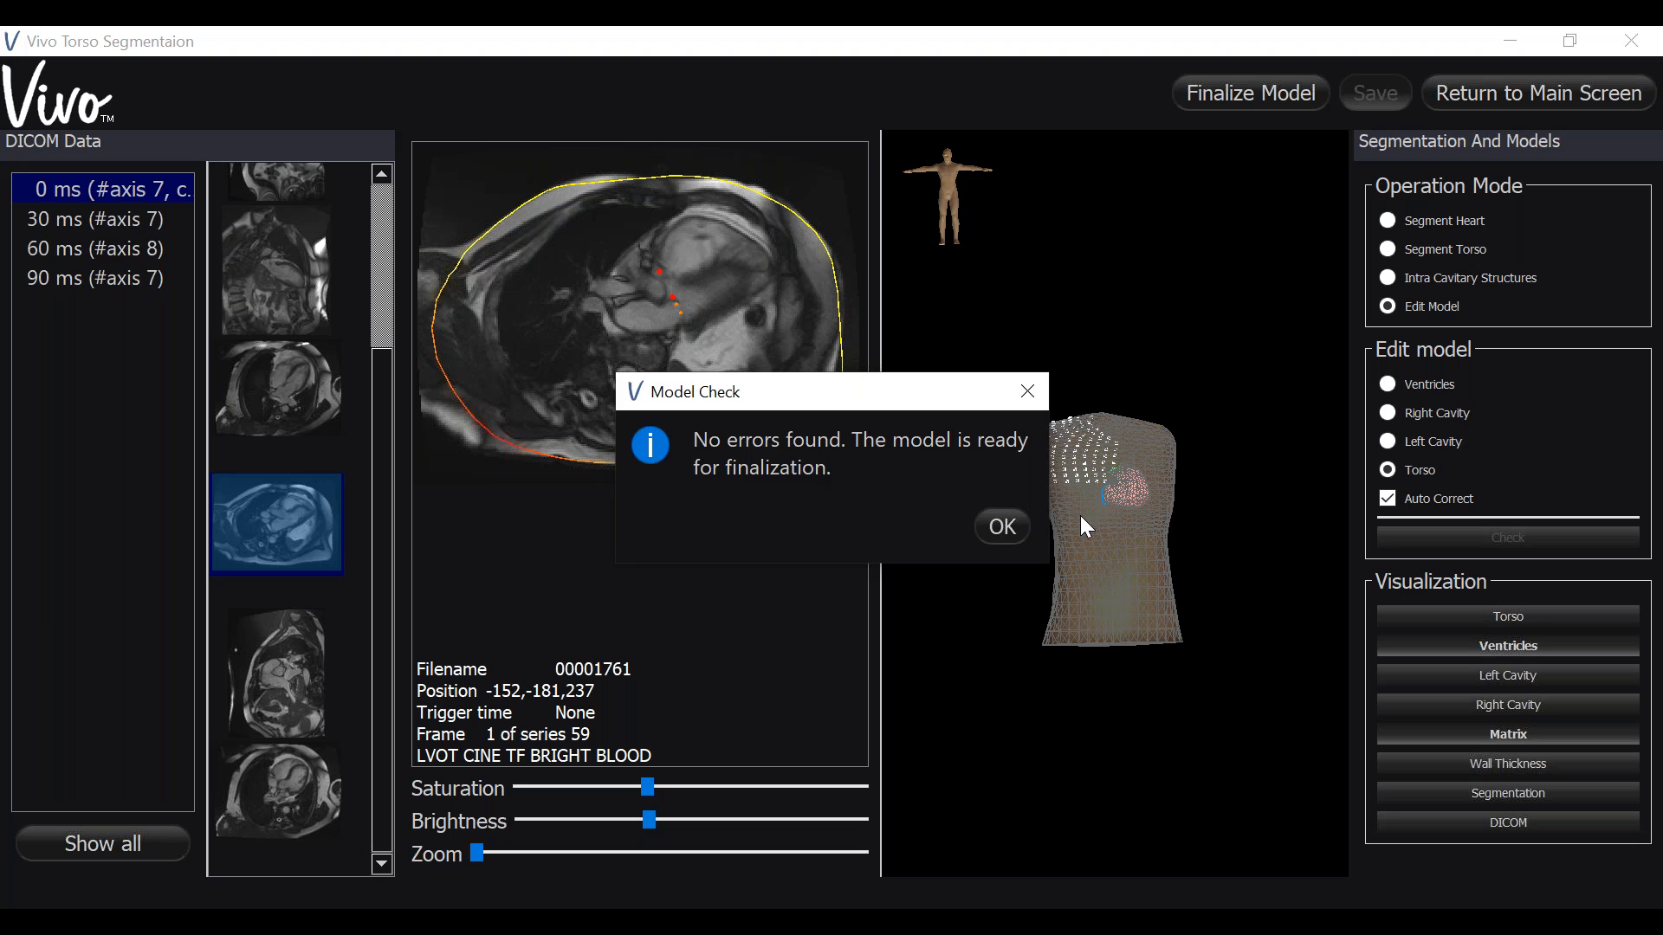
click(1011, 534)
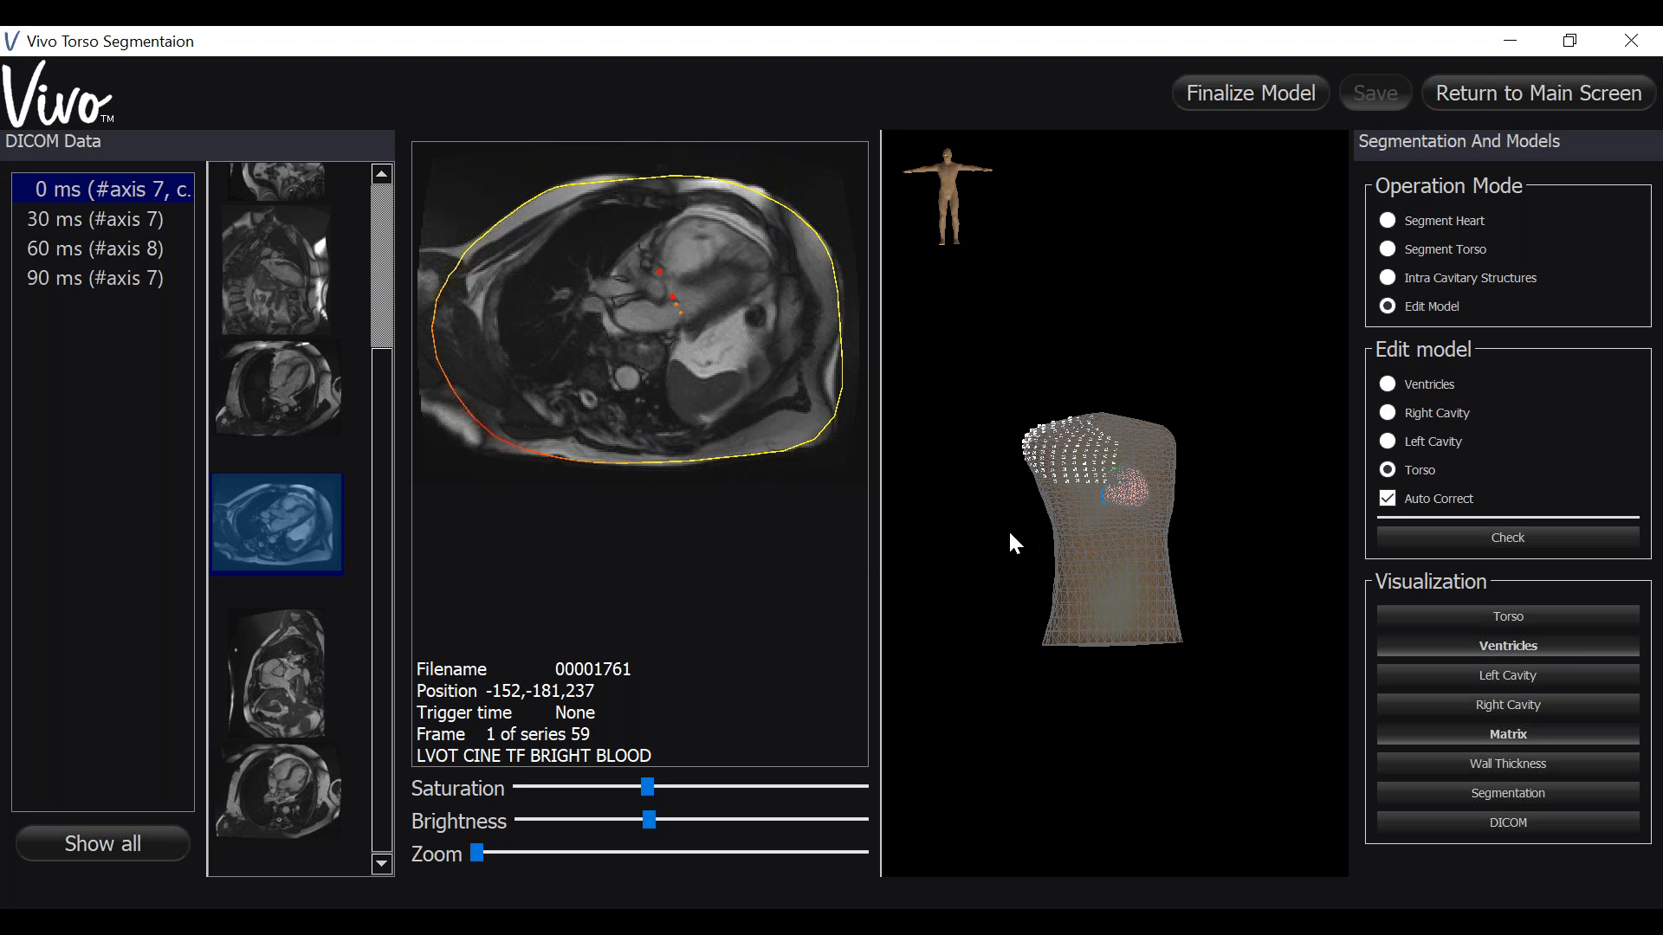